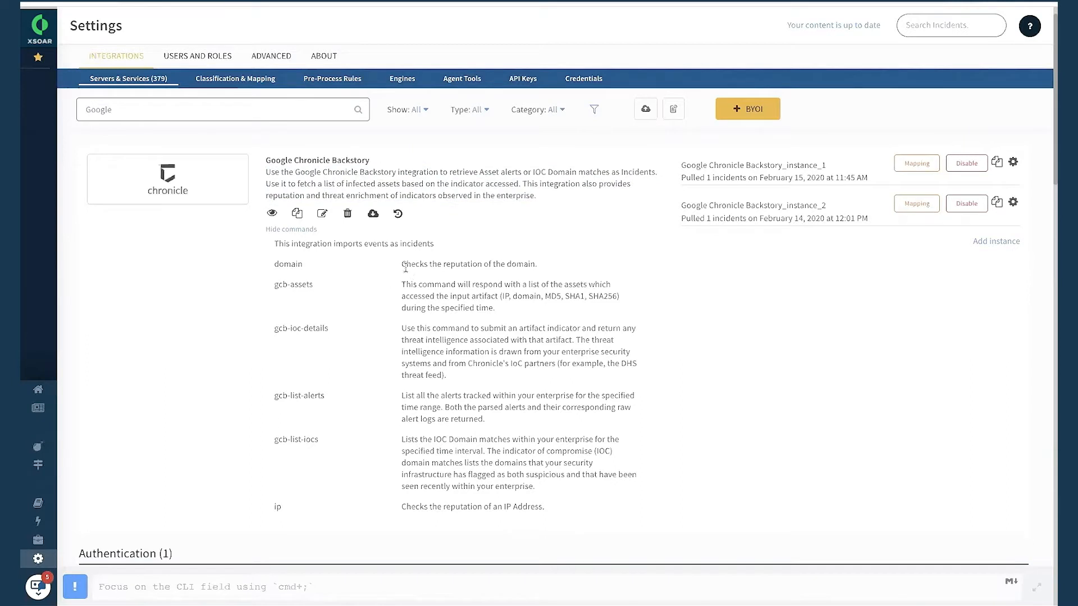
# Read through the commands and descriptions of the Google Chronicle Backstory integration, starting with the domain reputation command.
pyautogui.moveTo(402, 264); pyautogui.dragTo(567, 270)
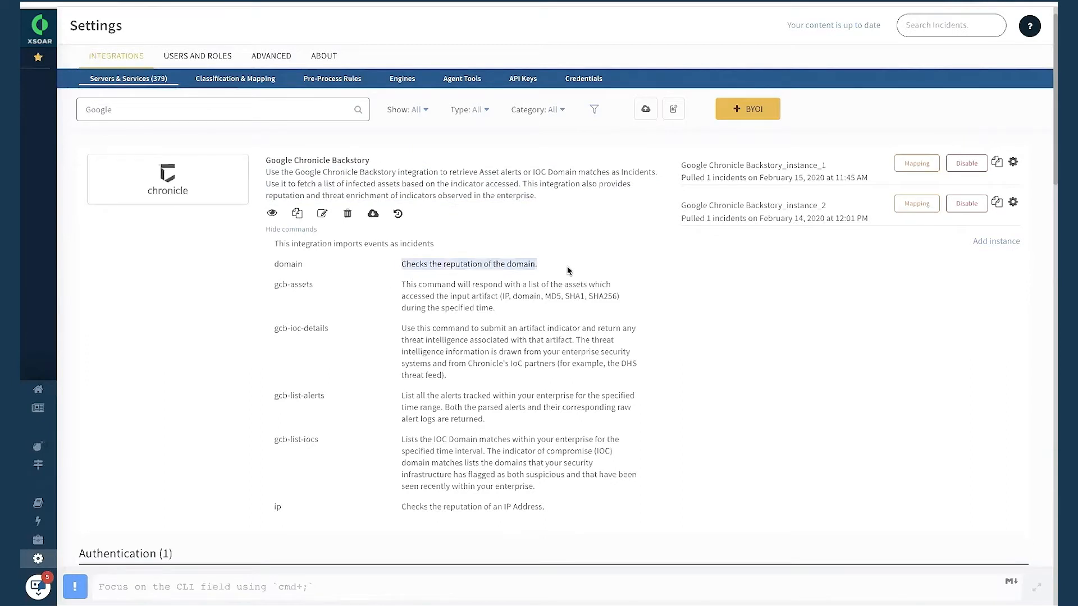
pyautogui.click(452, 281)
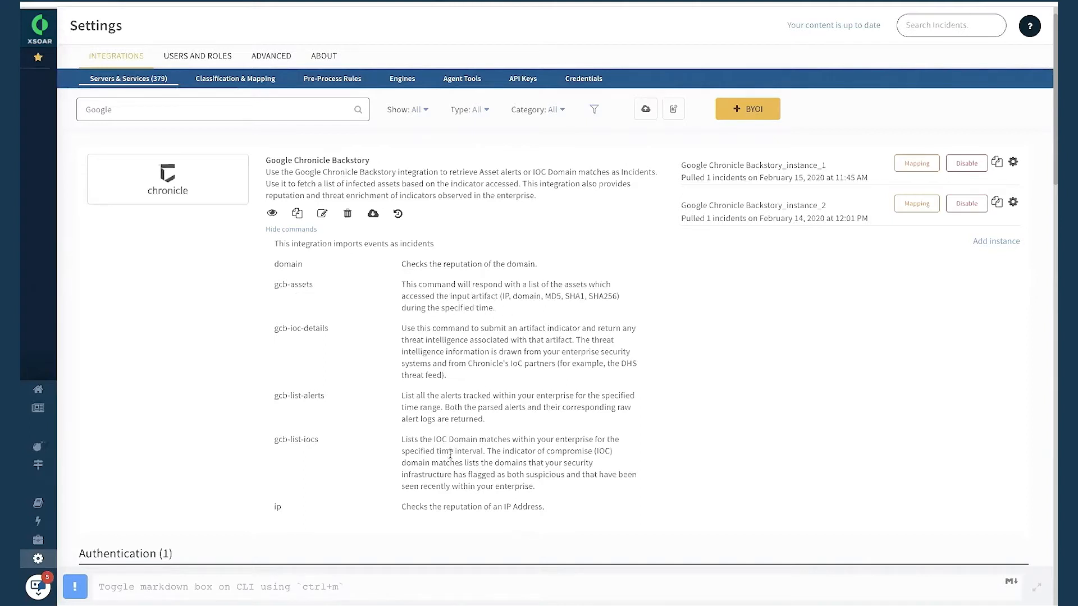
pyautogui.scroll(-1, 450, 453)
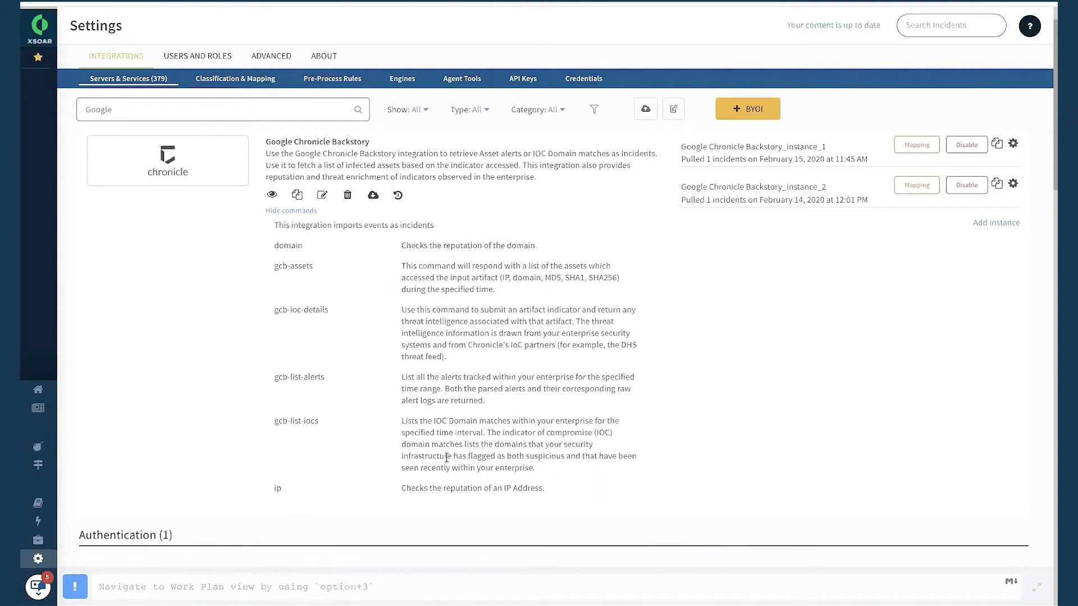
pyautogui.scroll(2, 447, 457)
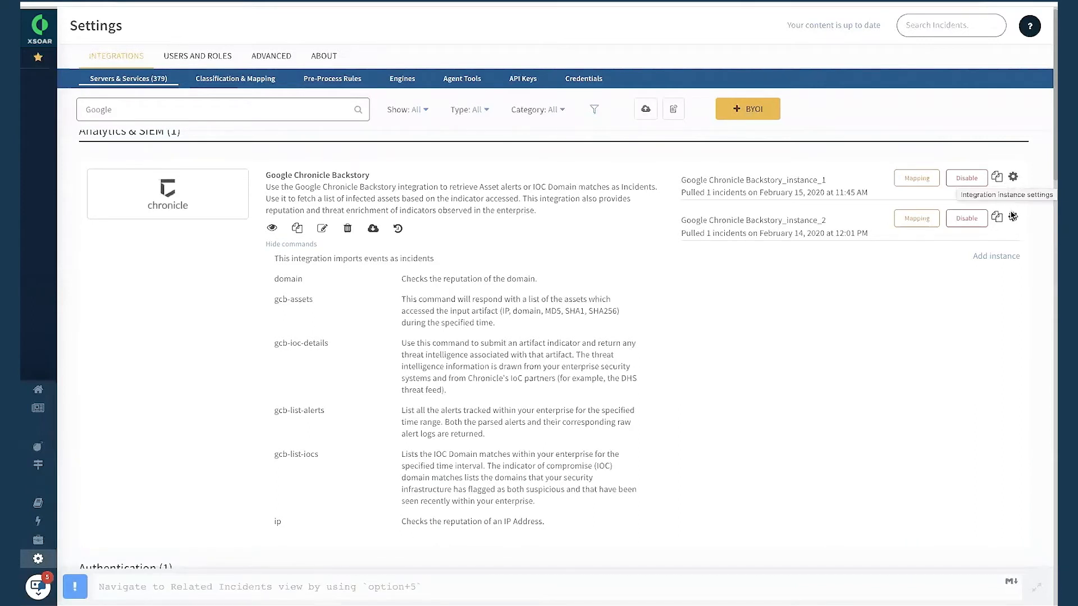
# Inspect the Incident type and Backstory Alert Type options in Google Chronicle Backstory_instance_1's settings, then close them without saving.
pyautogui.click(1013, 178)
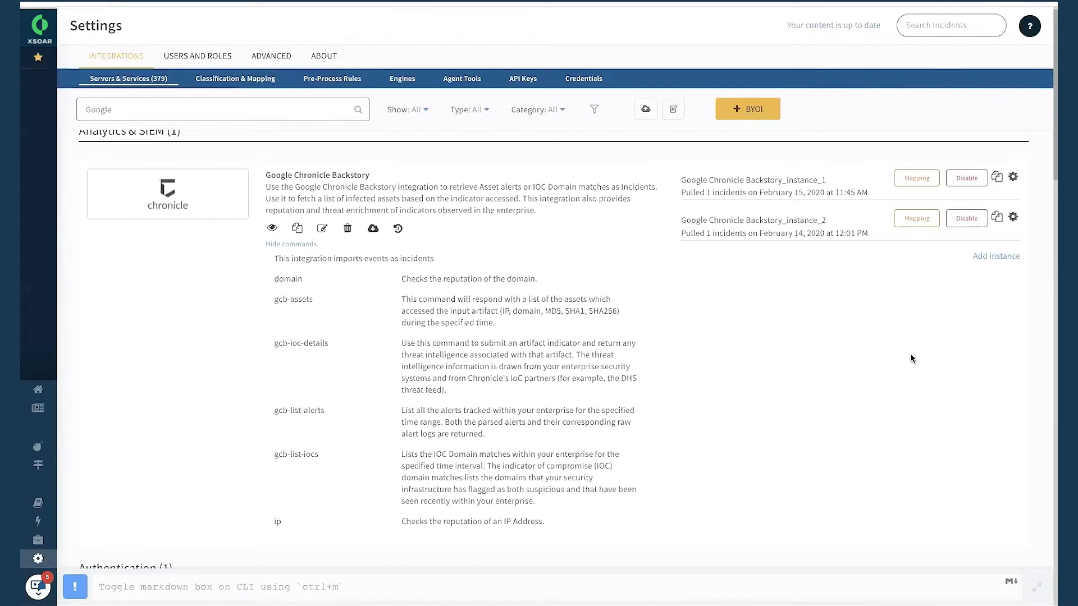
pyautogui.click(1014, 177)
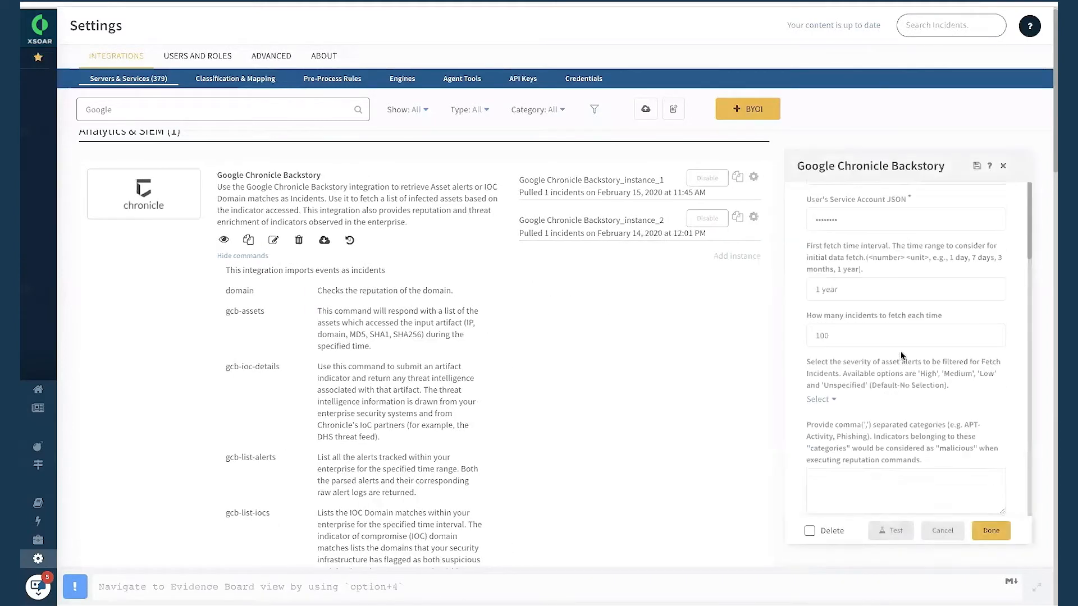
pyautogui.scroll(-10, 903, 356)
pyautogui.click(891, 414)
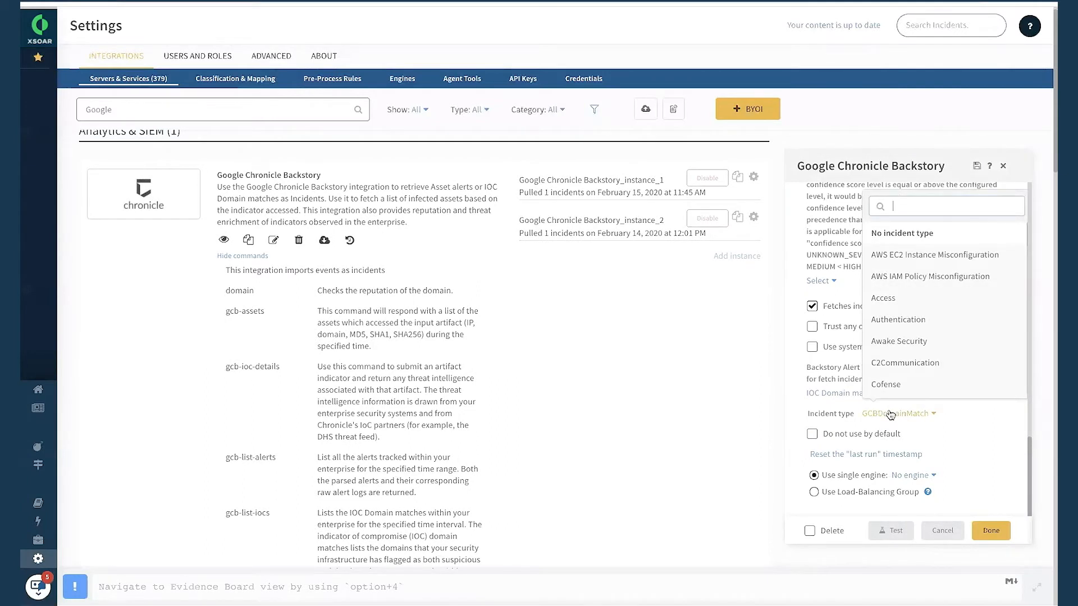
pyautogui.click(851, 416)
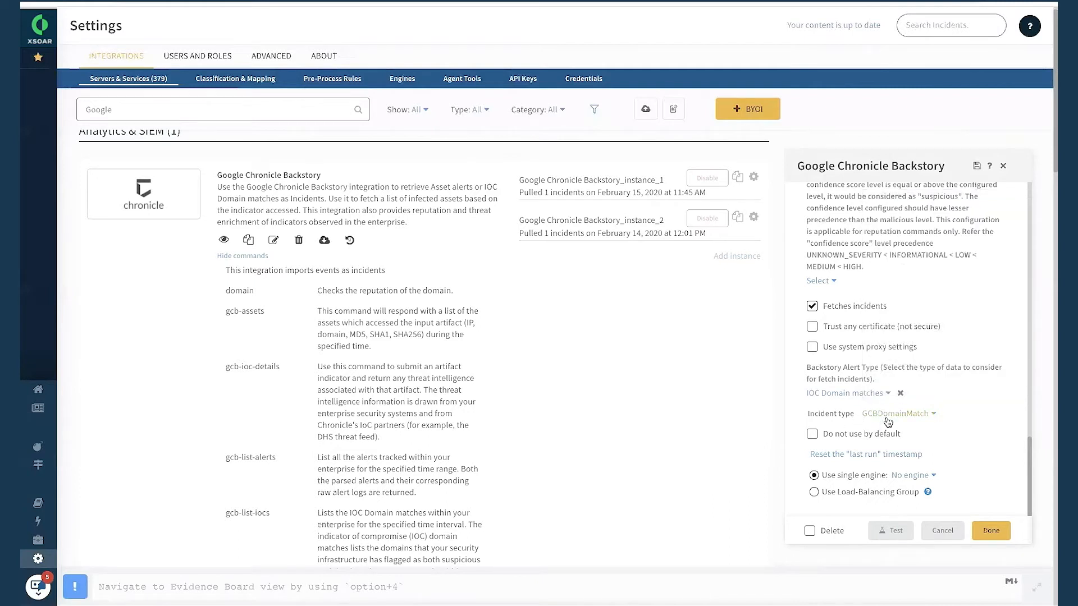
pyautogui.click(867, 396)
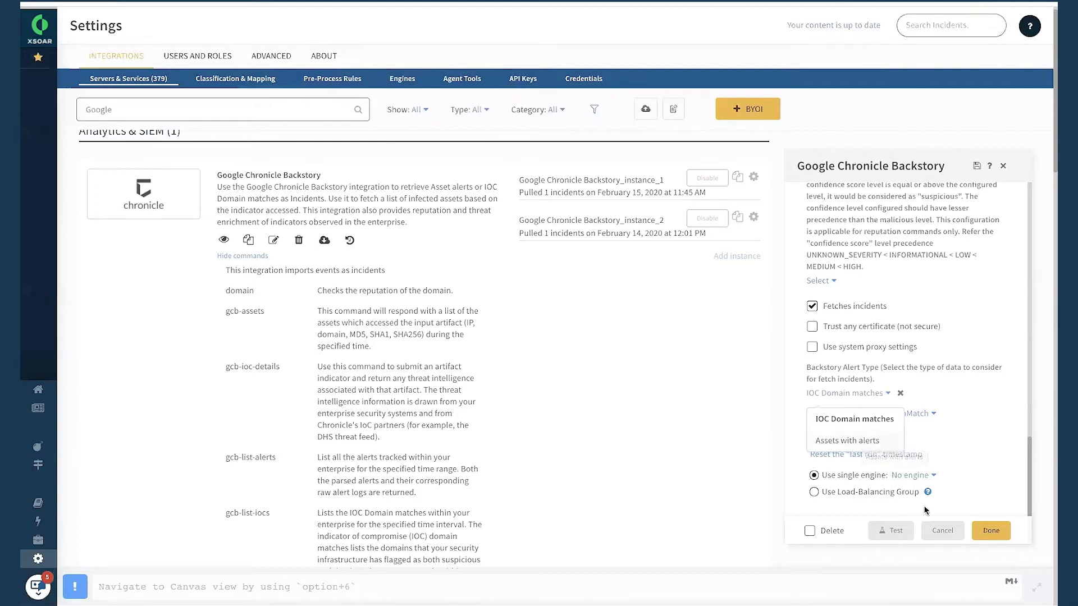
pyautogui.click(937, 532)
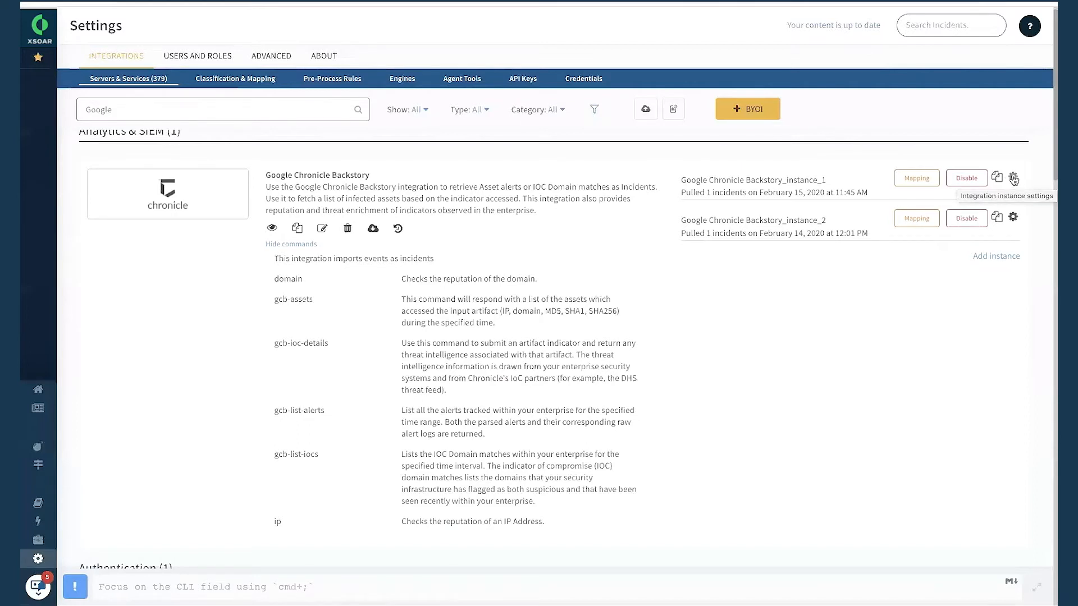
# Start a new Google Chronicle Backstory instance and review its Name and User's Service Account JSON fields.
pyautogui.click(1006, 258)
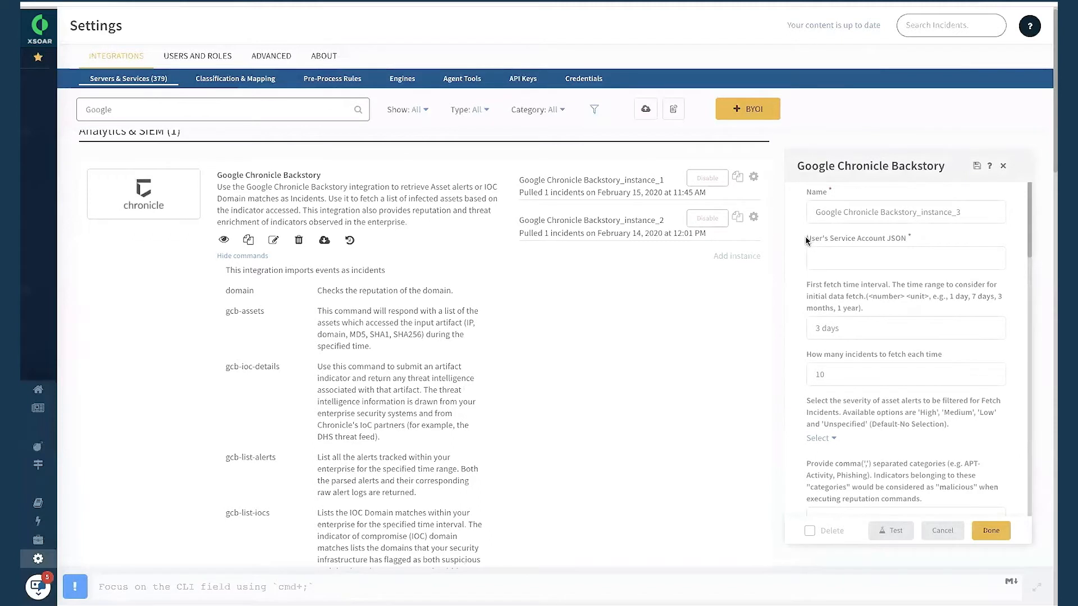
pyautogui.moveTo(812, 210); pyautogui.dragTo(984, 212)
pyautogui.click(845, 195)
pyautogui.moveTo(814, 212); pyautogui.dragTo(968, 212)
pyautogui.click(950, 193)
pyautogui.moveTo(806, 240); pyautogui.dragTo(834, 244)
pyautogui.click(915, 240)
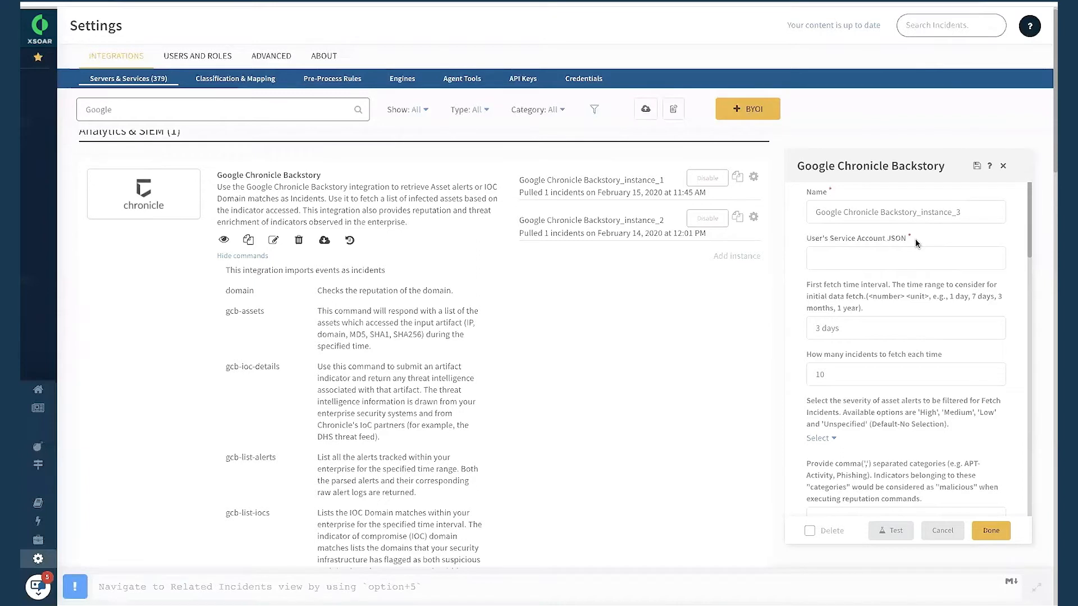
# Review the new instance's first fetch time interval and number of incidents to fetch each time.
pyautogui.scroll(-1, 844, 318)
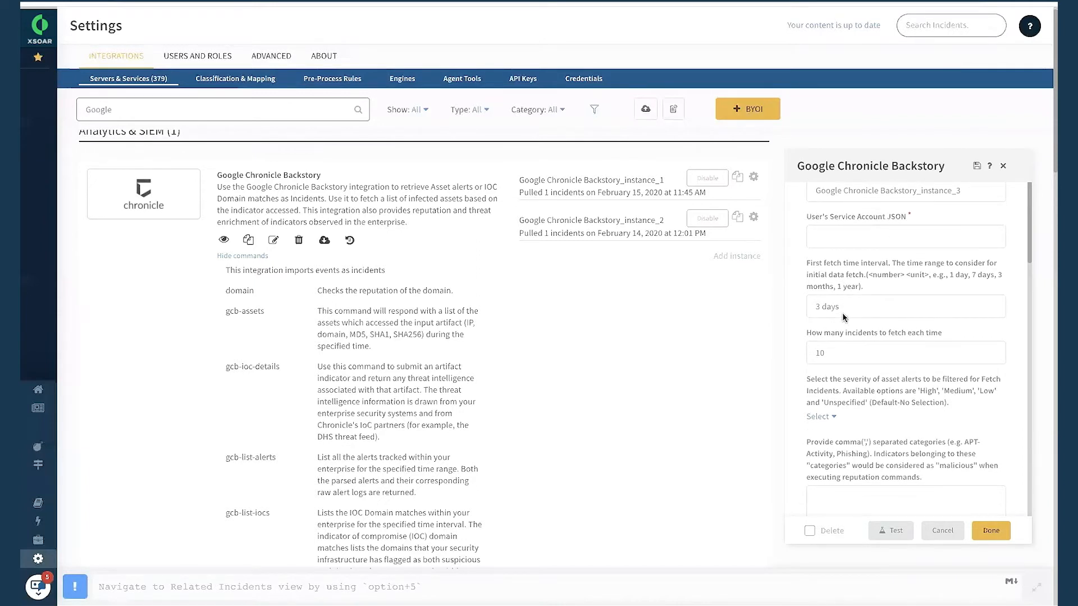
pyautogui.scroll(-1, 846, 359)
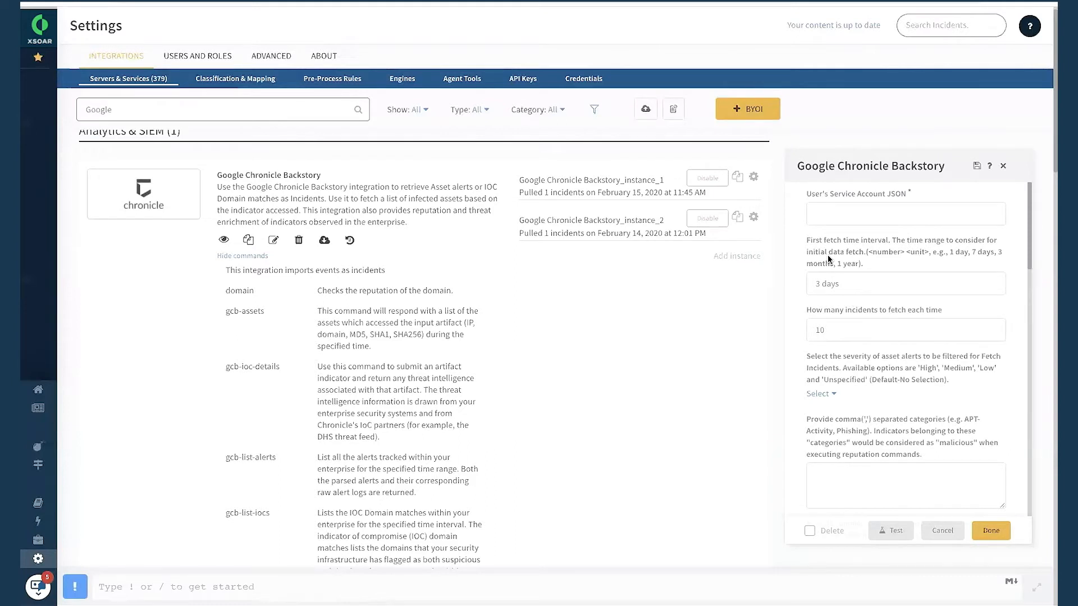
pyautogui.click(842, 283)
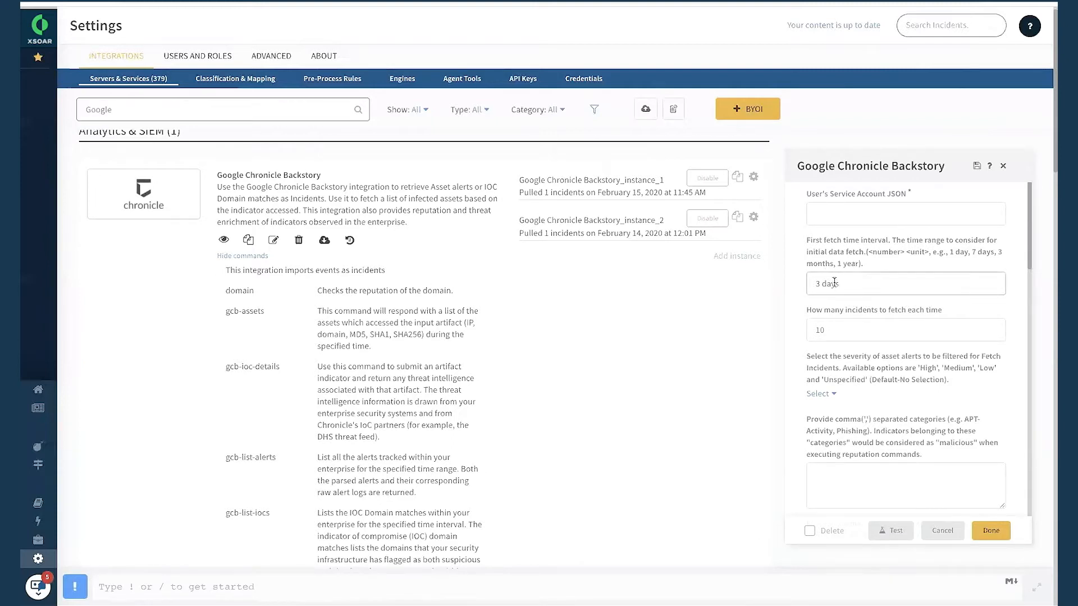
pyautogui.scroll(-1, 835, 315)
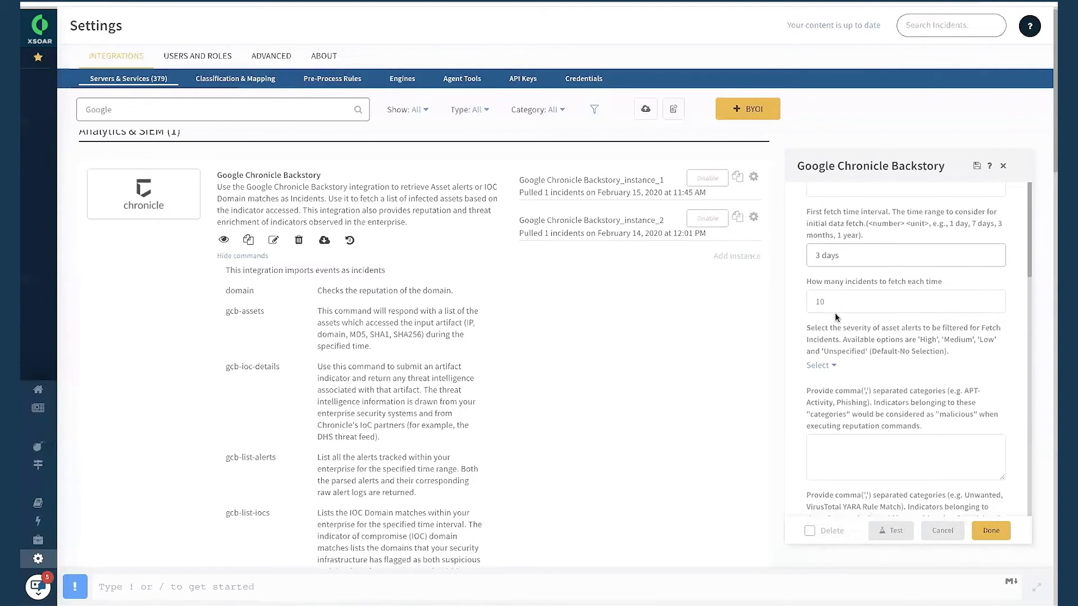
pyautogui.scroll(-1, 835, 298)
pyautogui.click(832, 261)
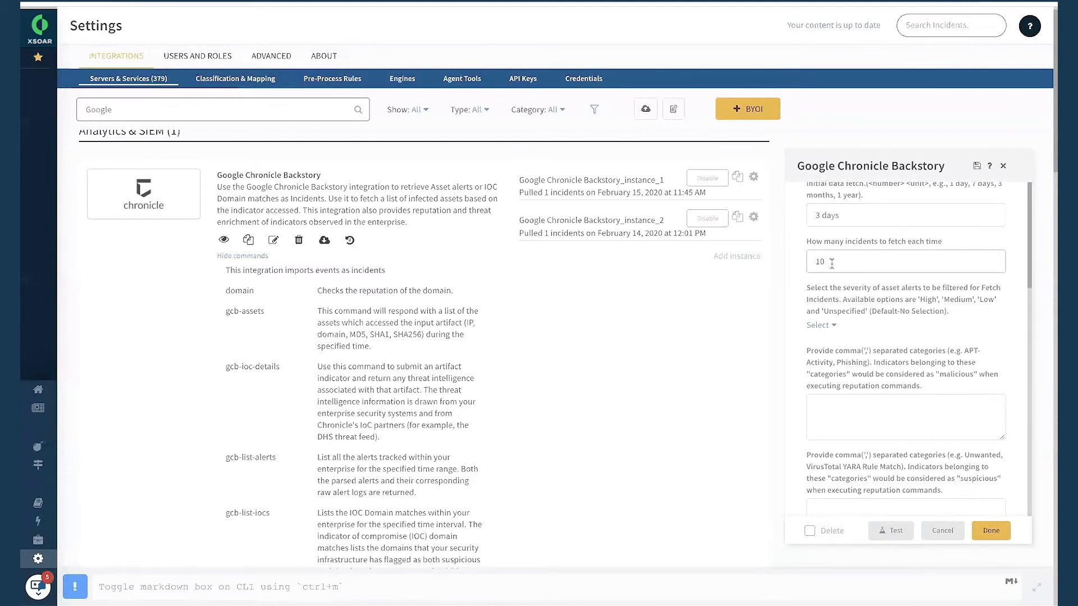
pyautogui.scroll(-2, 847, 297)
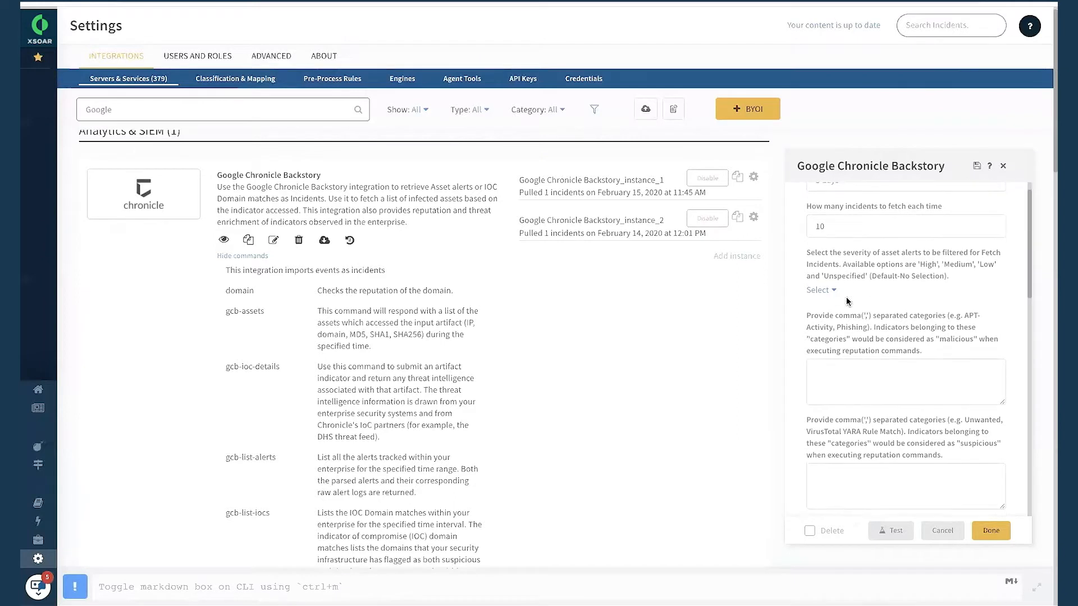
pyautogui.scroll(-1, 847, 302)
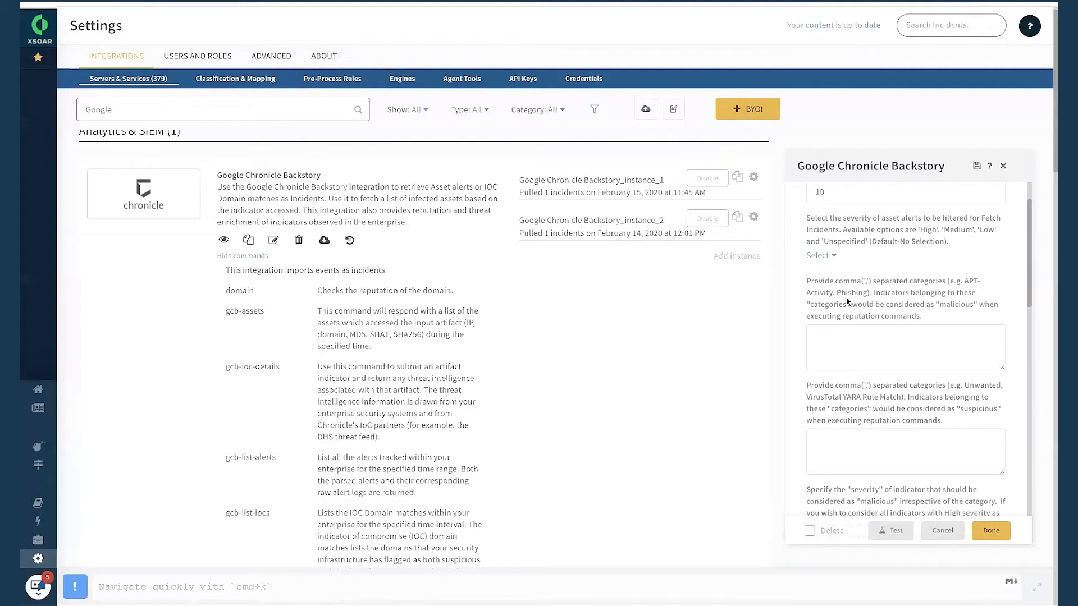
# Review the asset alert severity choices for fetching incidents and select High.
pyautogui.click(829, 259)
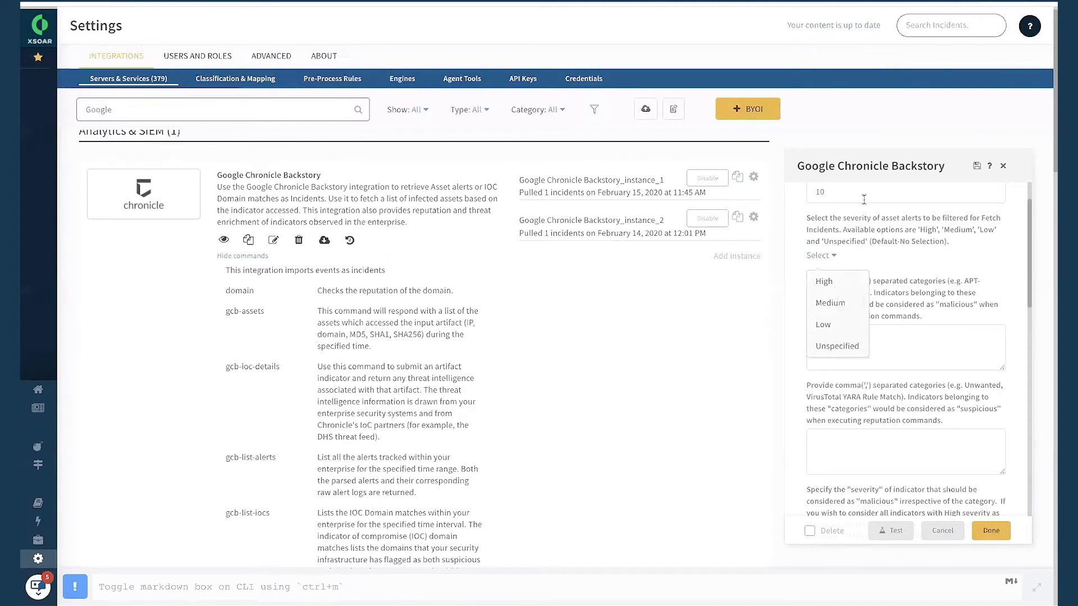
pyautogui.click(853, 232)
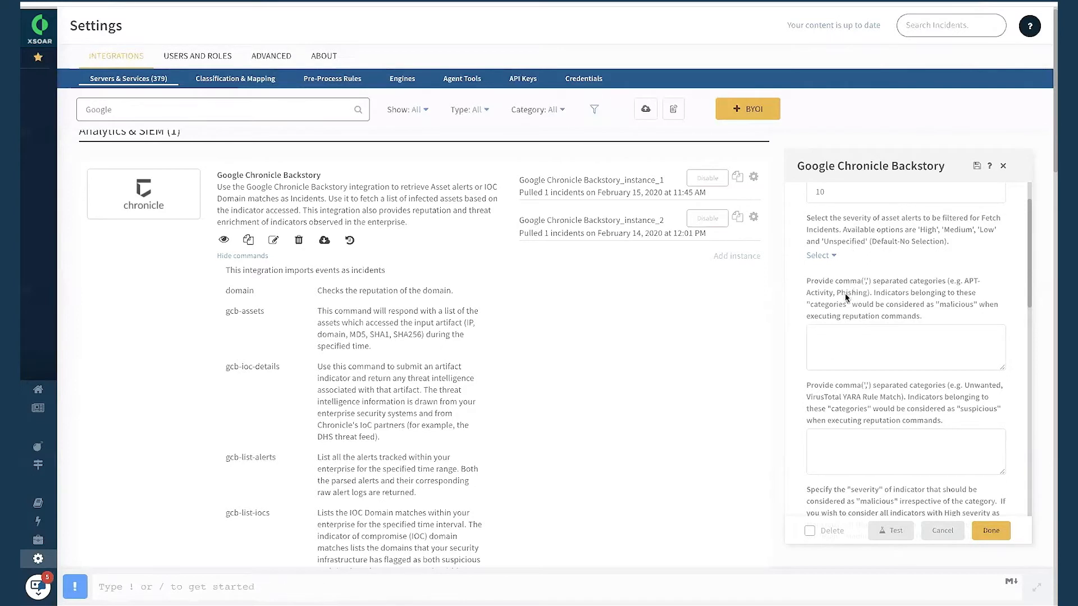
pyautogui.click(823, 261)
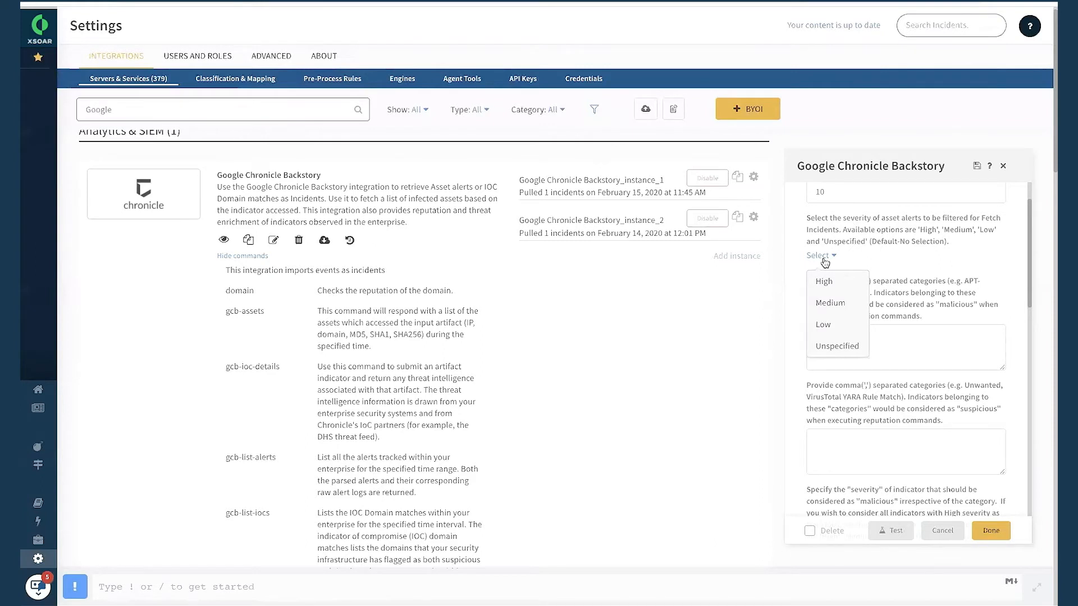
pyautogui.click(836, 284)
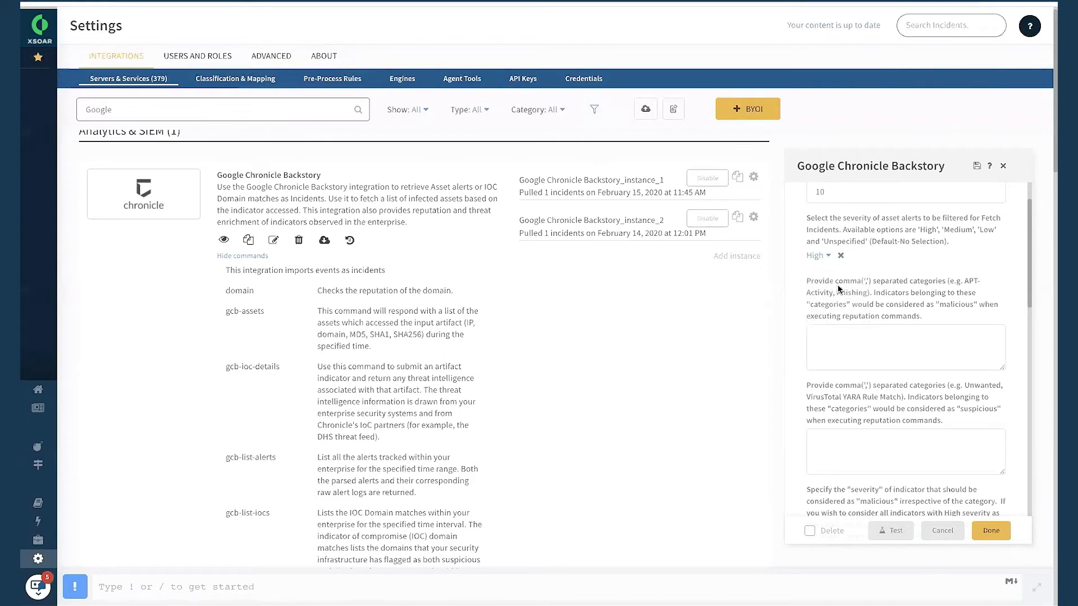
# Review the fields for comma-separated categories that mark indicators as malicious or suspicious.
pyautogui.scroll(-2, 858, 325)
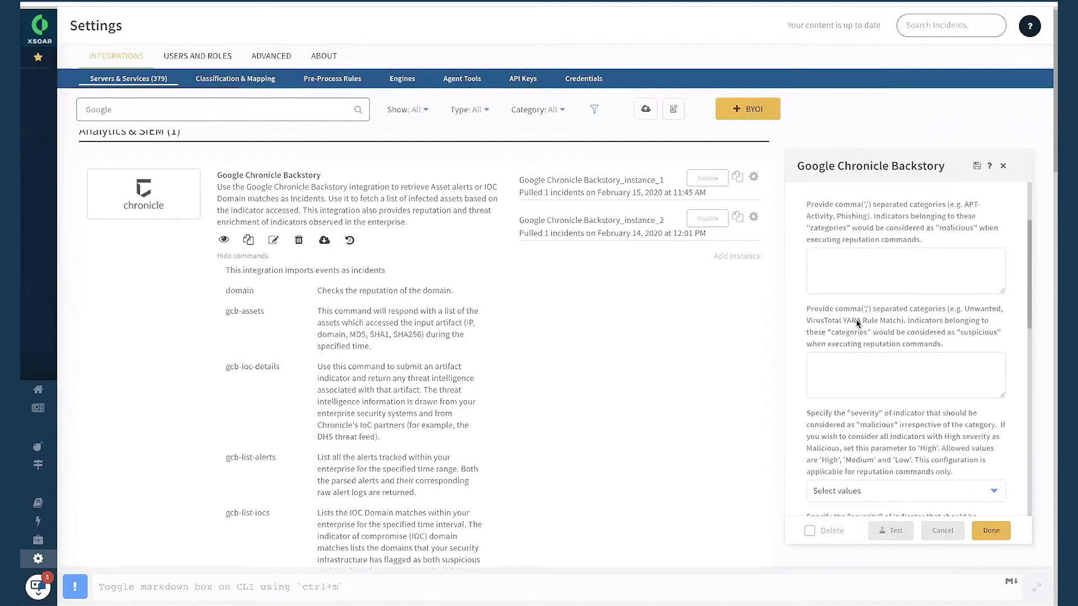
pyautogui.click(864, 263)
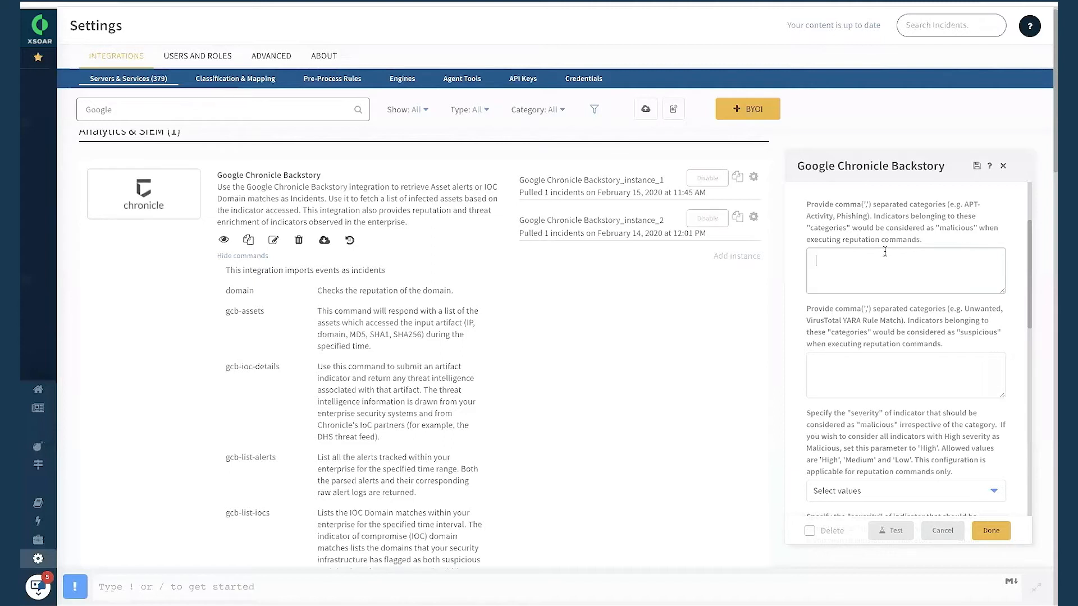
pyautogui.scroll(5, 884, 251)
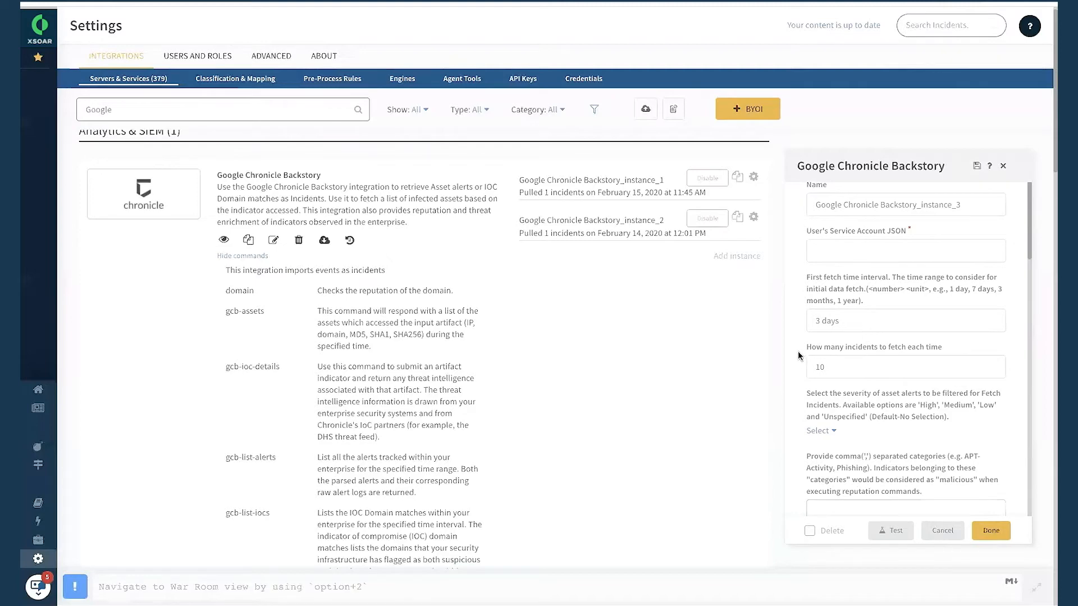
pyautogui.scroll(-1, 806, 363)
pyautogui.scroll(-3, 805, 362)
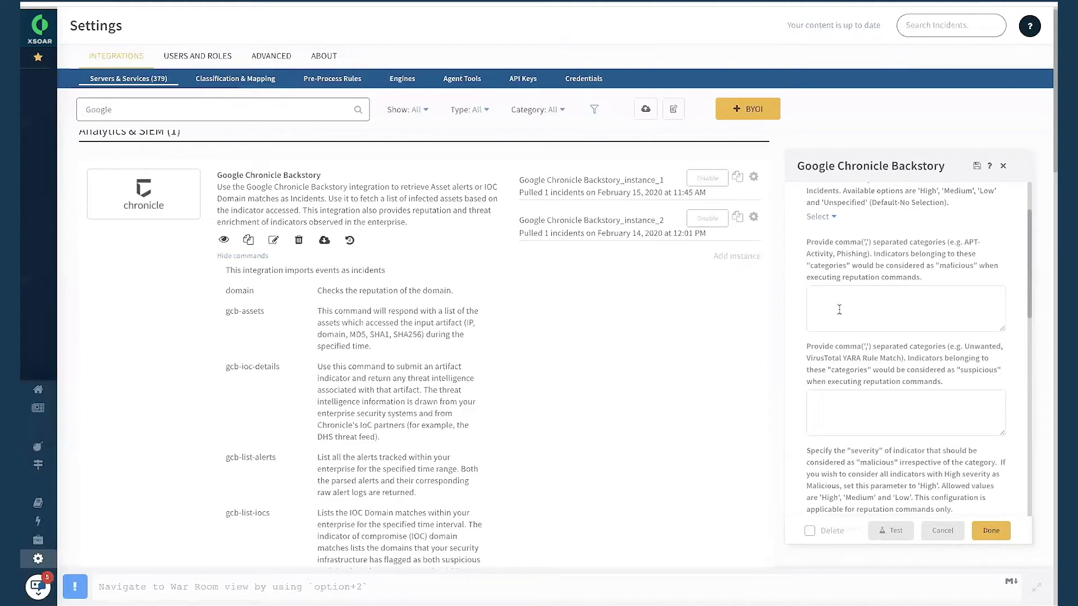
pyautogui.scroll(-2, 839, 309)
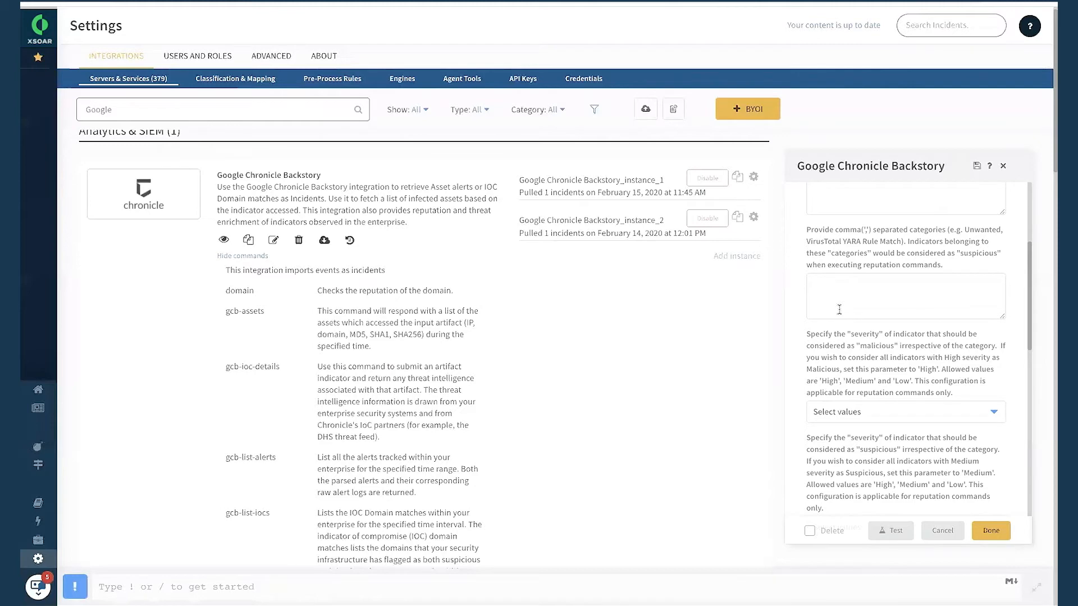
pyautogui.scroll(-2, 840, 309)
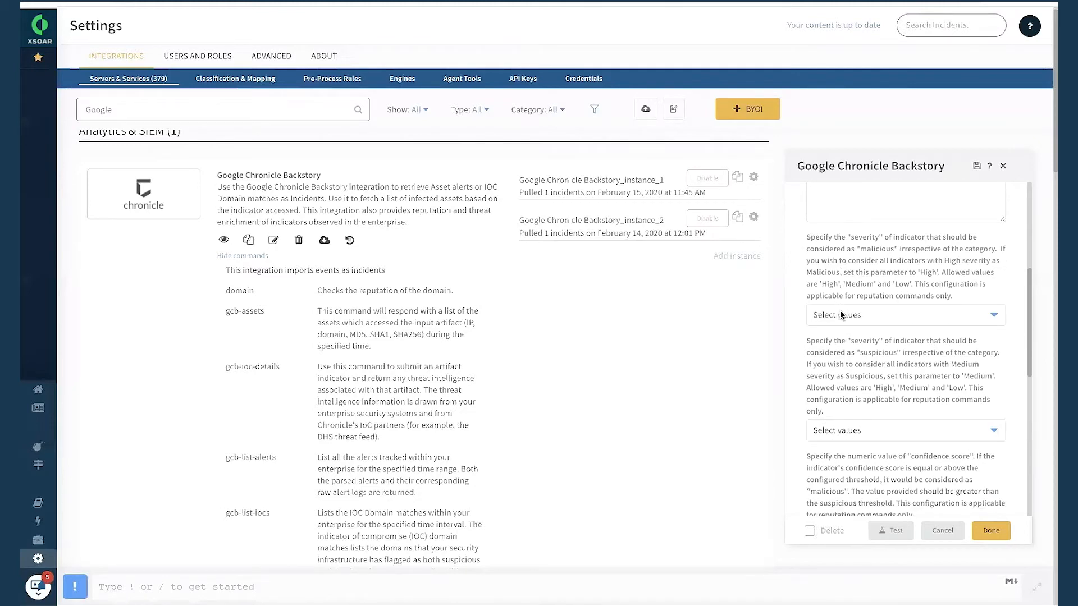
# Examine the severity choices that mark indicators as malicious or suspicious irrespective of category, leaving both unselected.
pyautogui.click(841, 314)
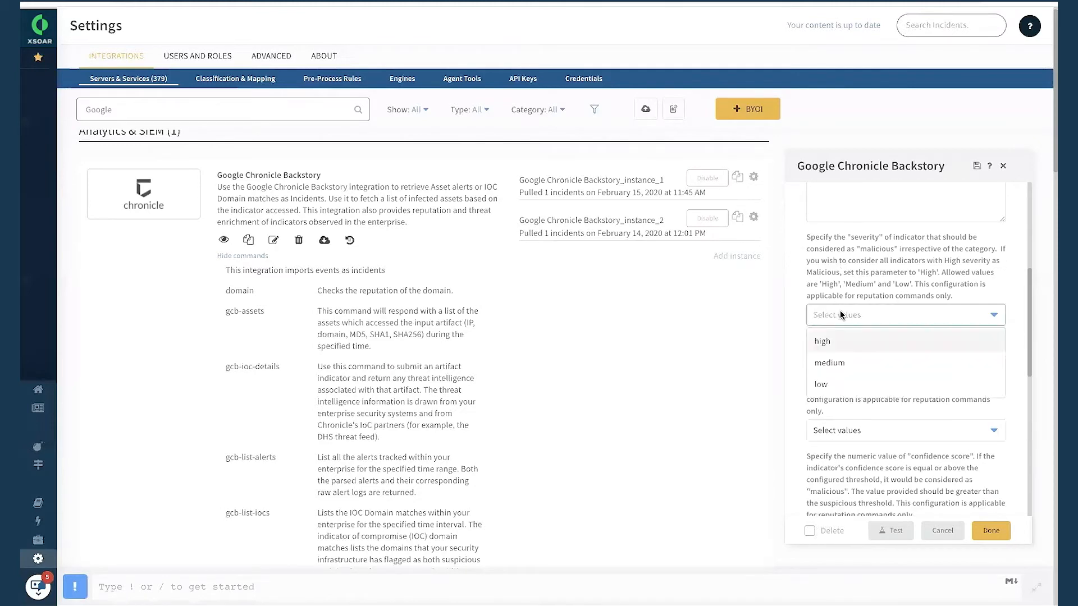
pyautogui.click(796, 305)
pyautogui.scroll(-2, 848, 387)
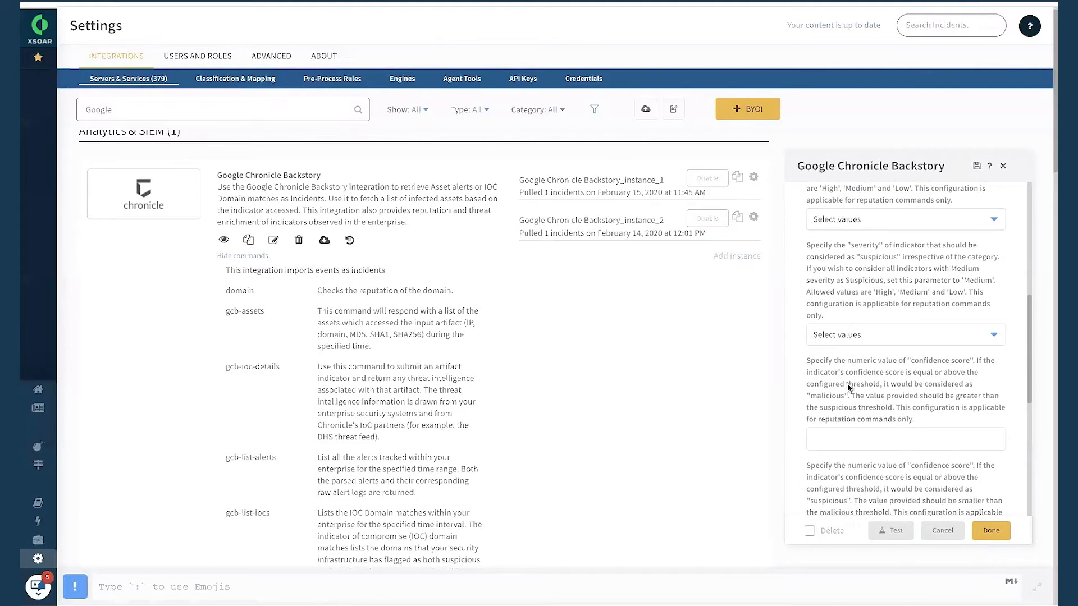
pyautogui.click(872, 331)
pyautogui.click(871, 307)
pyautogui.scroll(1, 877, 225)
pyautogui.moveTo(806, 202); pyautogui.dragTo(952, 264)
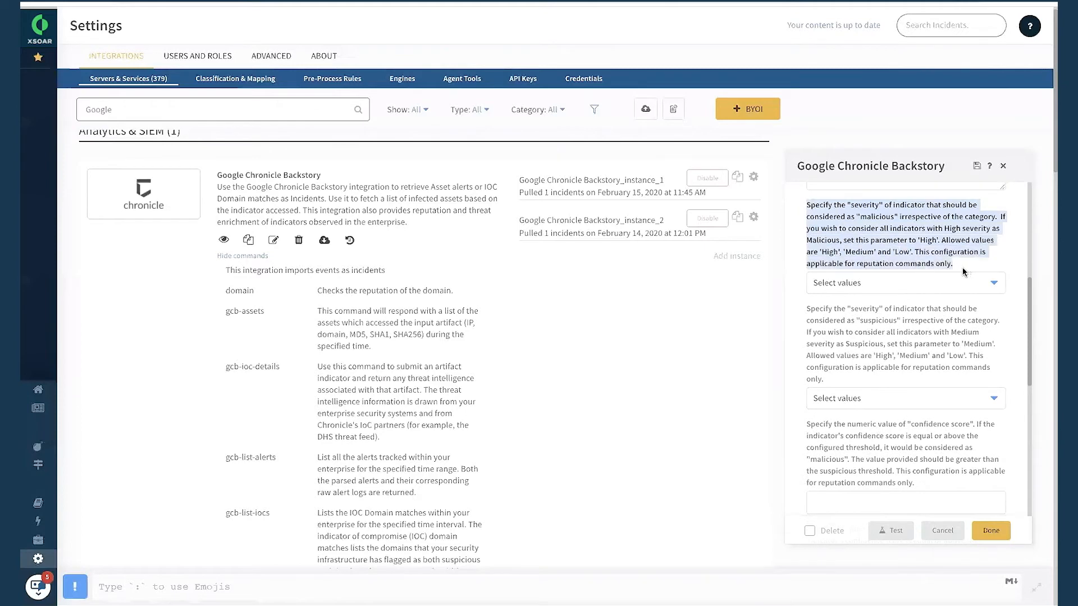
pyautogui.click(911, 286)
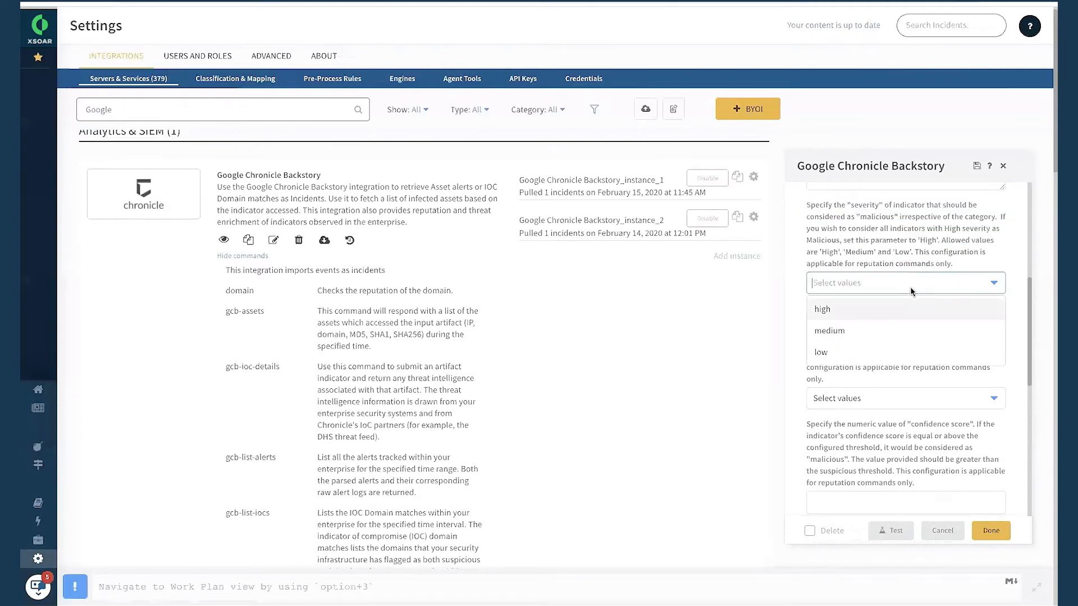
pyautogui.click(796, 320)
# Review the confidence score threshold and level settings and the Backstory alert type choices for the new instance.
pyautogui.scroll(-5, 798, 323)
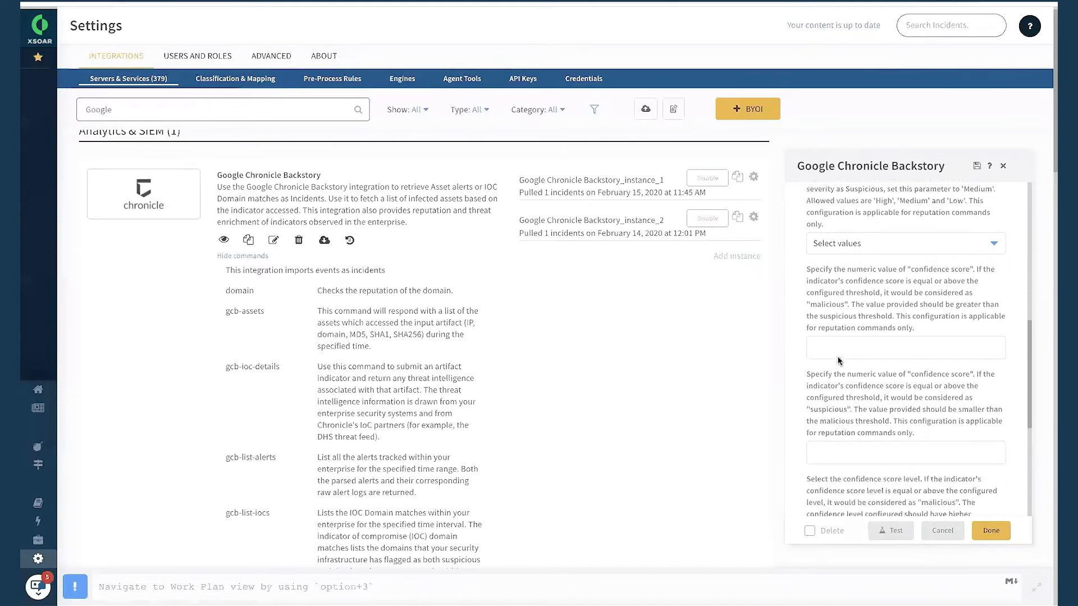
pyautogui.moveTo(806, 389); pyautogui.dragTo(879, 399)
pyautogui.click(864, 413)
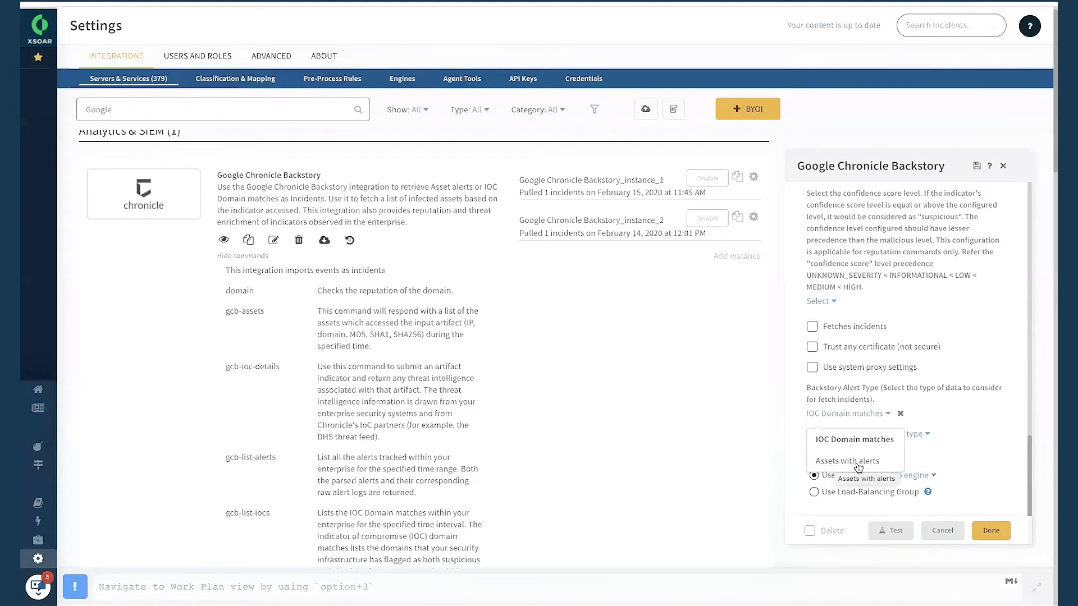
pyautogui.click(794, 360)
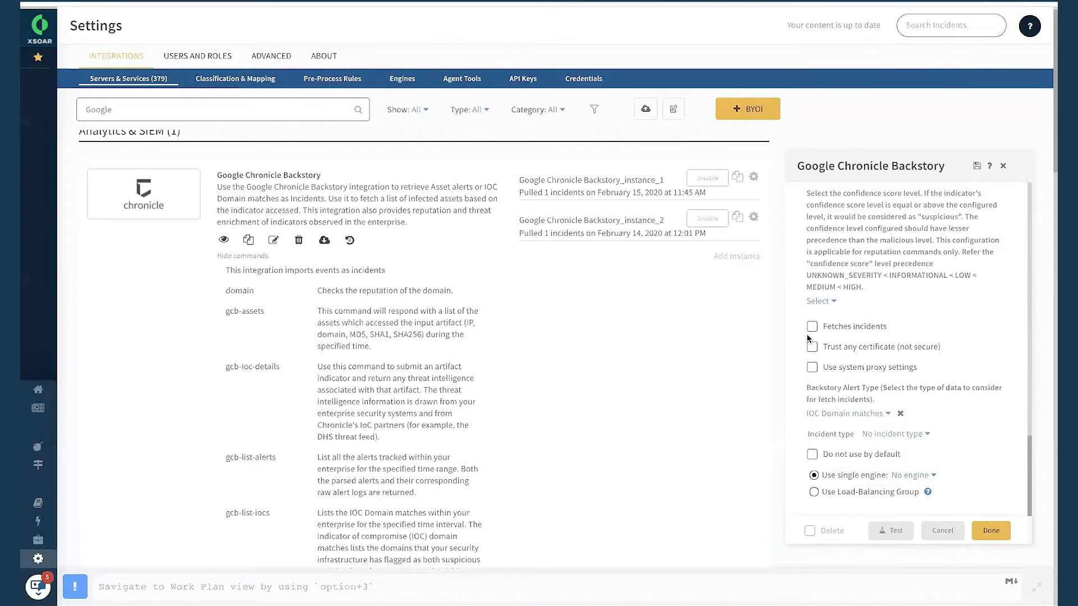
# Review the Fetches incidents option and search the incident types for "gcb".
pyautogui.click(812, 330)
pyautogui.click(812, 330)
pyautogui.click(879, 435)
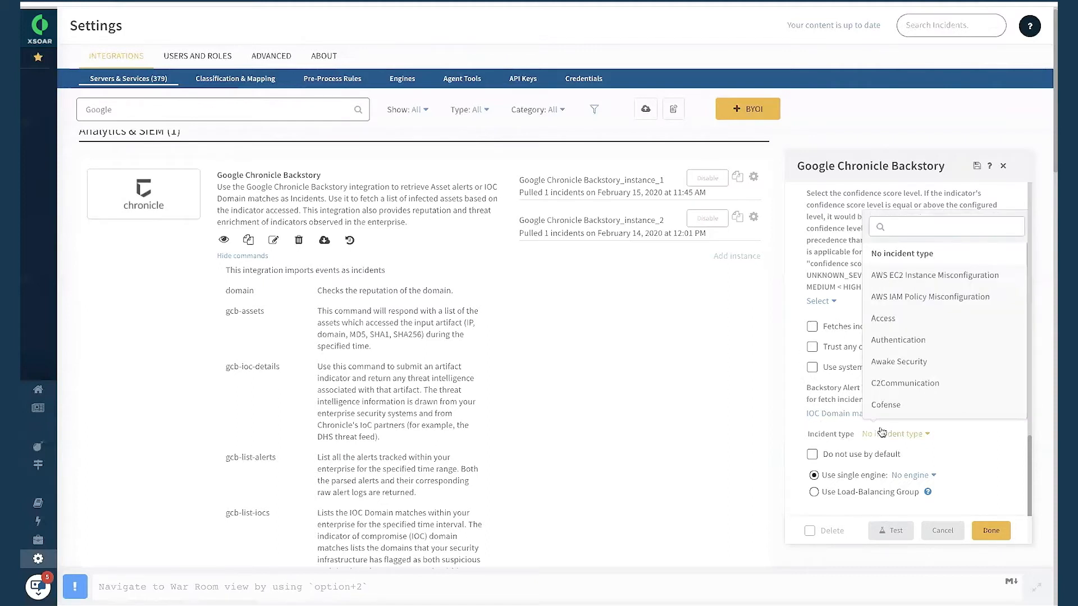
pyautogui.scroll(-3, 916, 357)
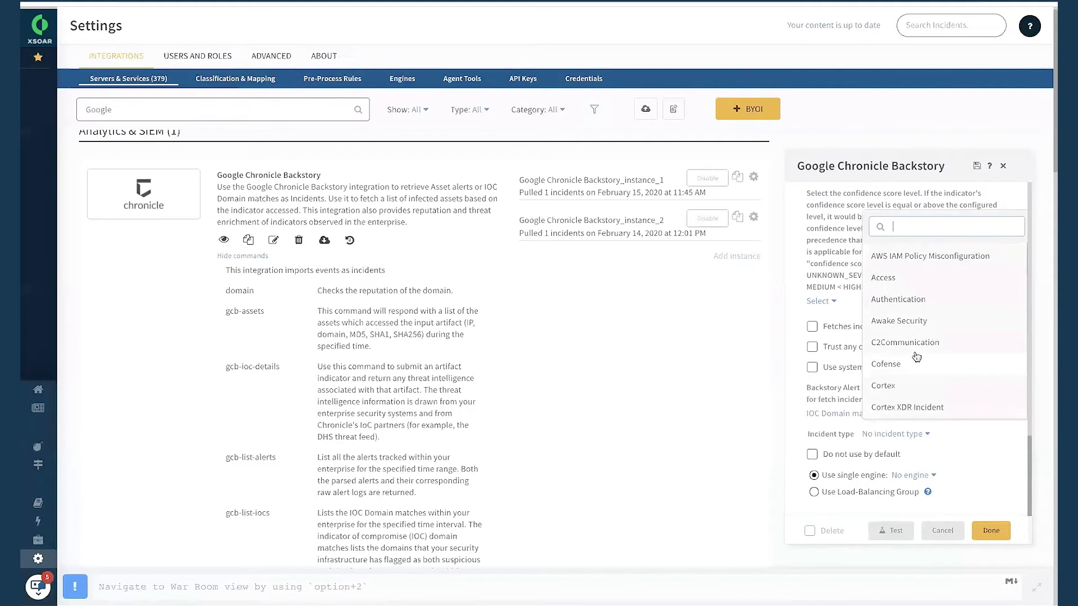
pyautogui.write('gcb')
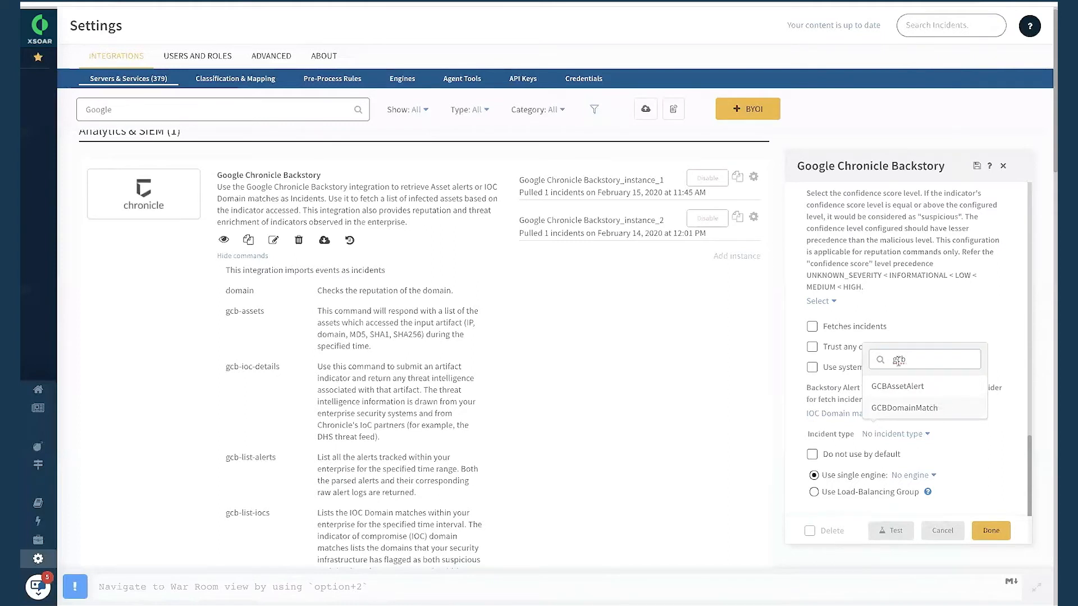
# Compare the Backstory alert type choices with the matching GCB incident types, leaving both settings unchanged.
pyautogui.click(843, 415)
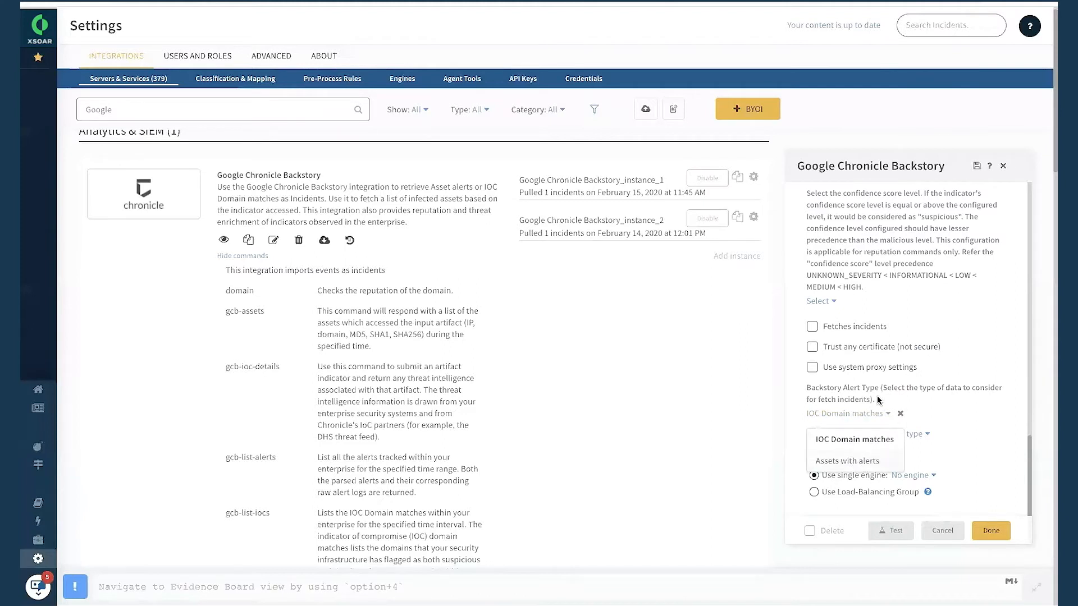
pyautogui.click(887, 415)
pyautogui.click(893, 435)
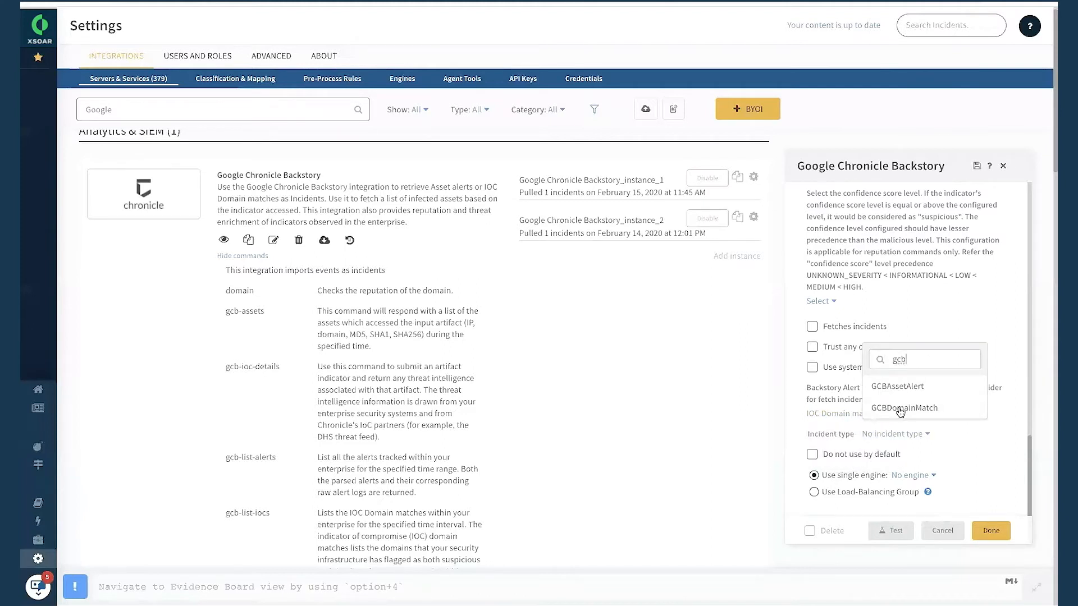
pyautogui.click(792, 405)
pyautogui.click(874, 416)
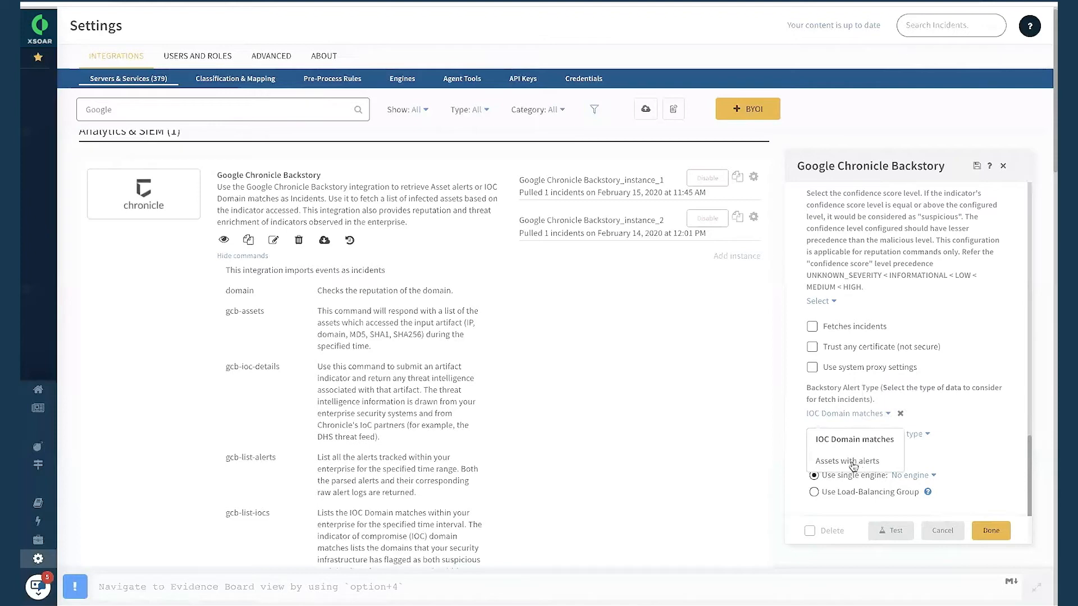
pyautogui.click(794, 410)
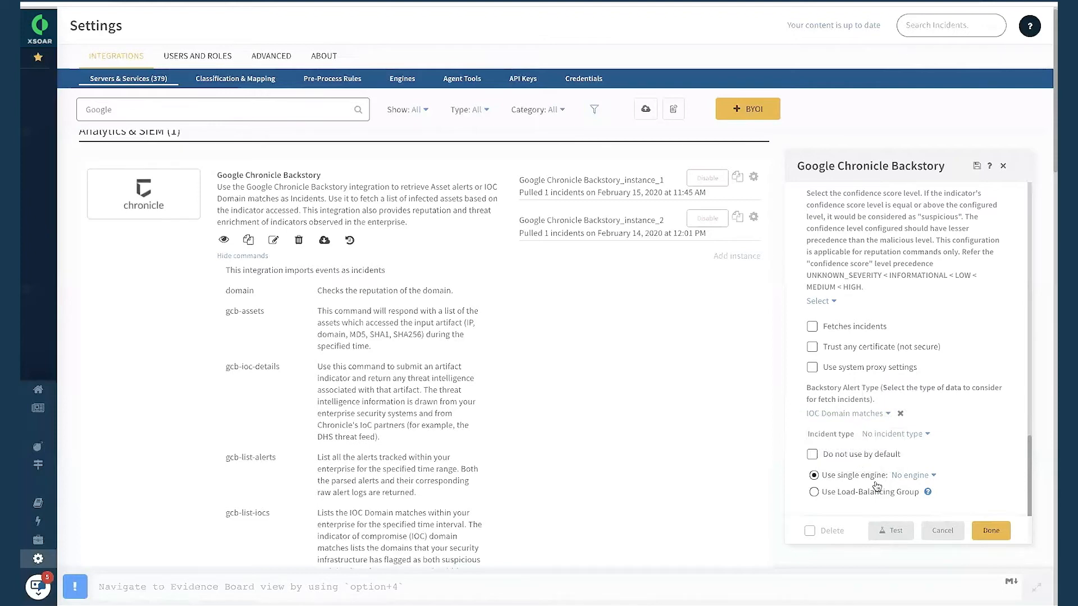
# Test the existing instance configured for IOC Domain matches and finish its configuration.
pyautogui.scroll(-1, 877, 486)
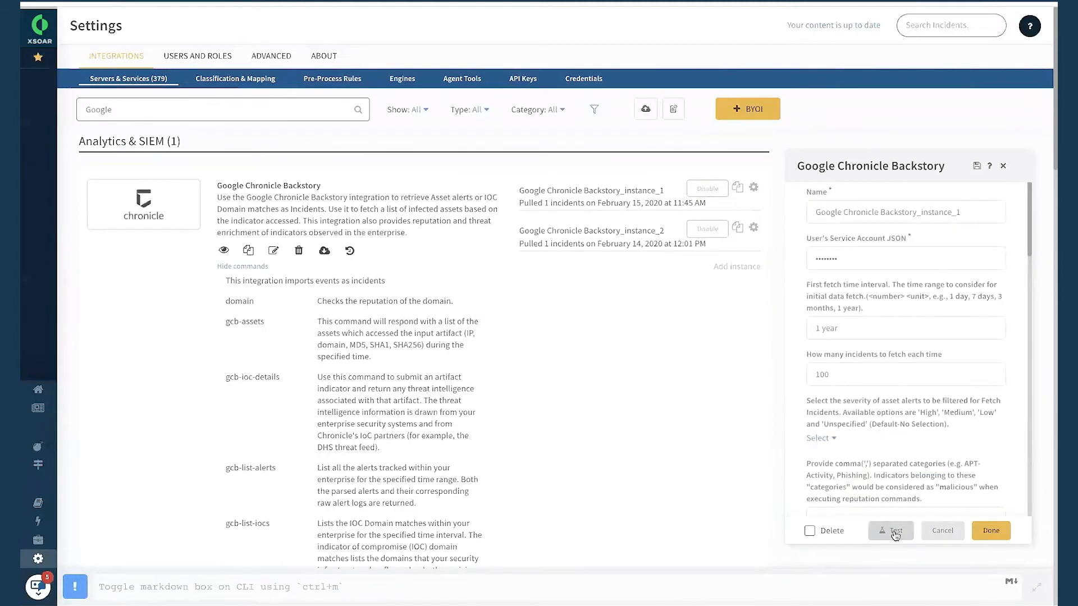
pyautogui.click(895, 536)
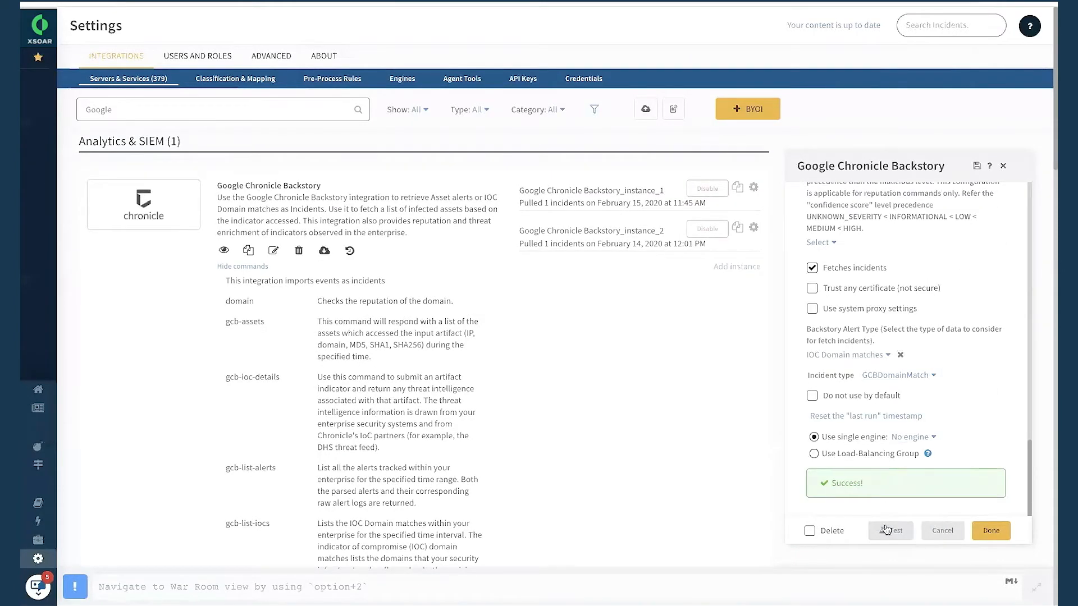
pyautogui.click(991, 530)
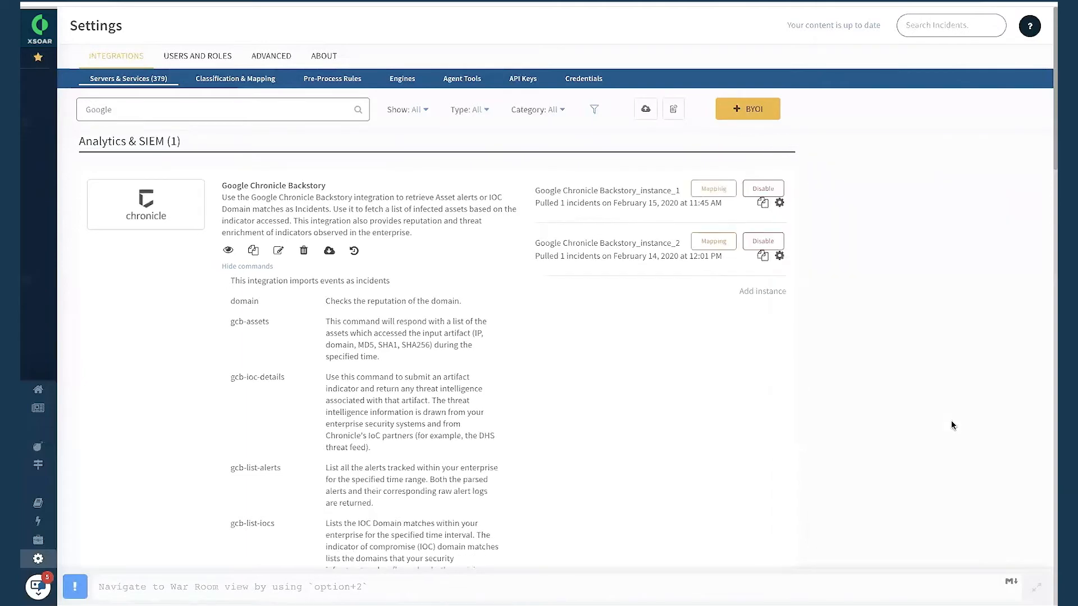
# Open the settings of Google Chronicle Backstory_instance_2 and review its fetch, severity, confidence score and certificate options.
pyautogui.click(1000, 227)
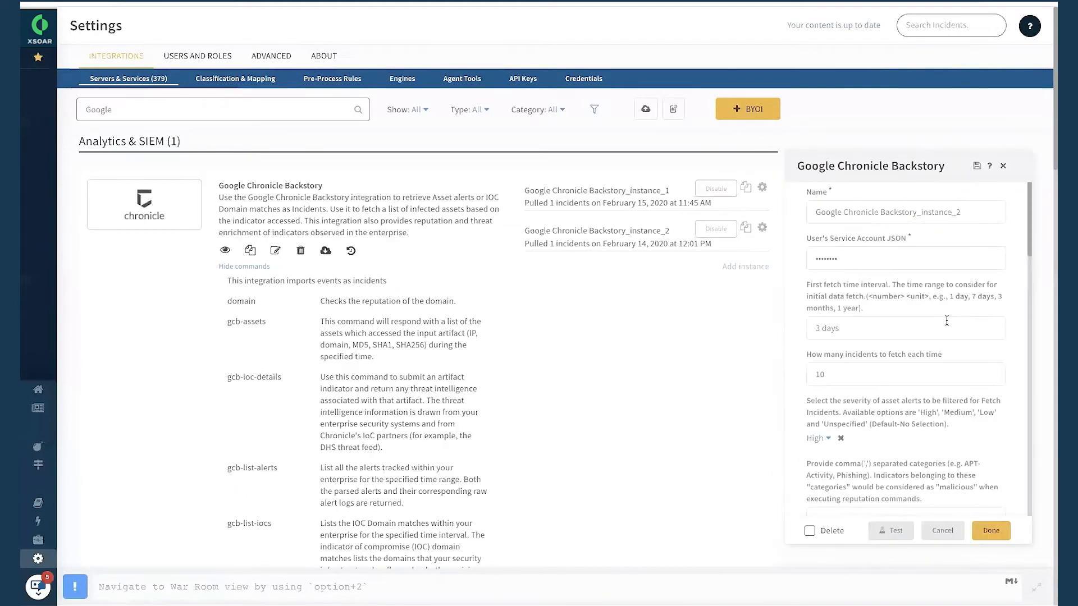
pyautogui.scroll(-6, 930, 355)
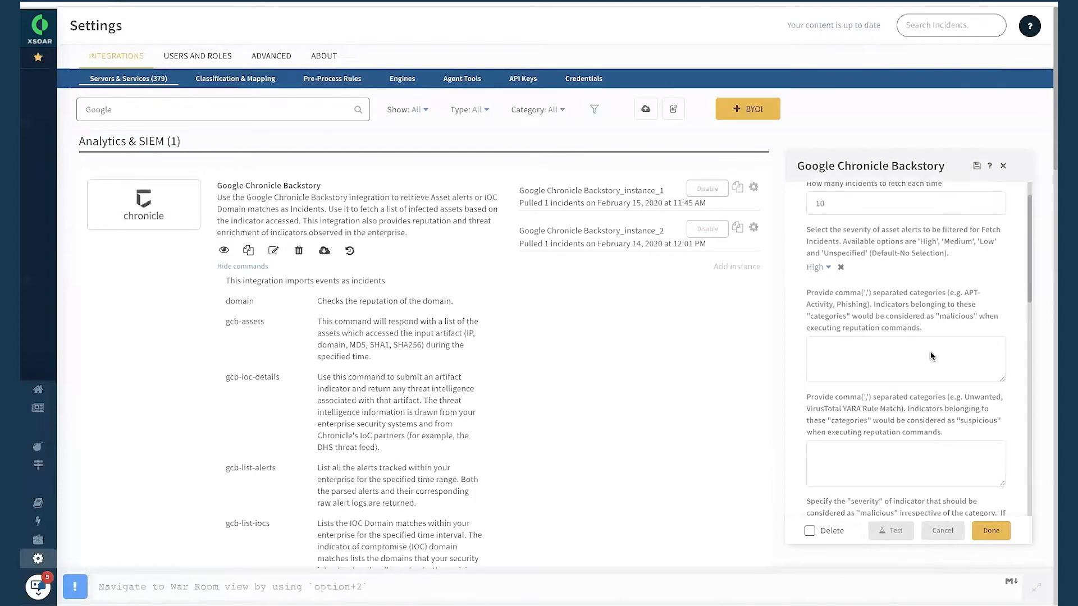
pyautogui.scroll(-3, 931, 355)
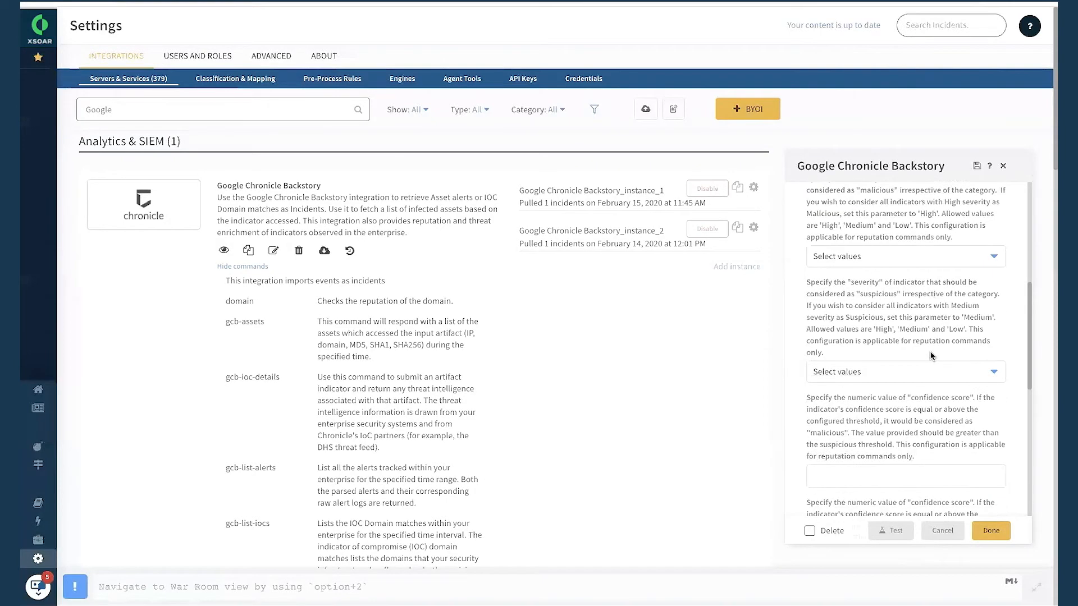
pyautogui.scroll(-10, 930, 355)
pyautogui.scroll(-3, 930, 353)
pyautogui.click(812, 326)
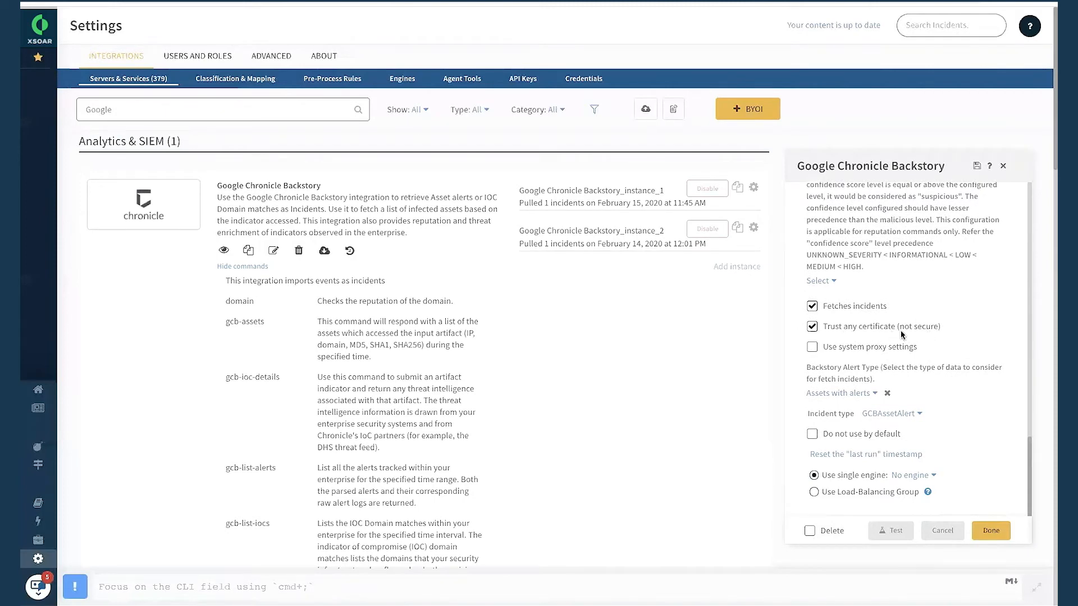
pyautogui.scroll(-1, 902, 335)
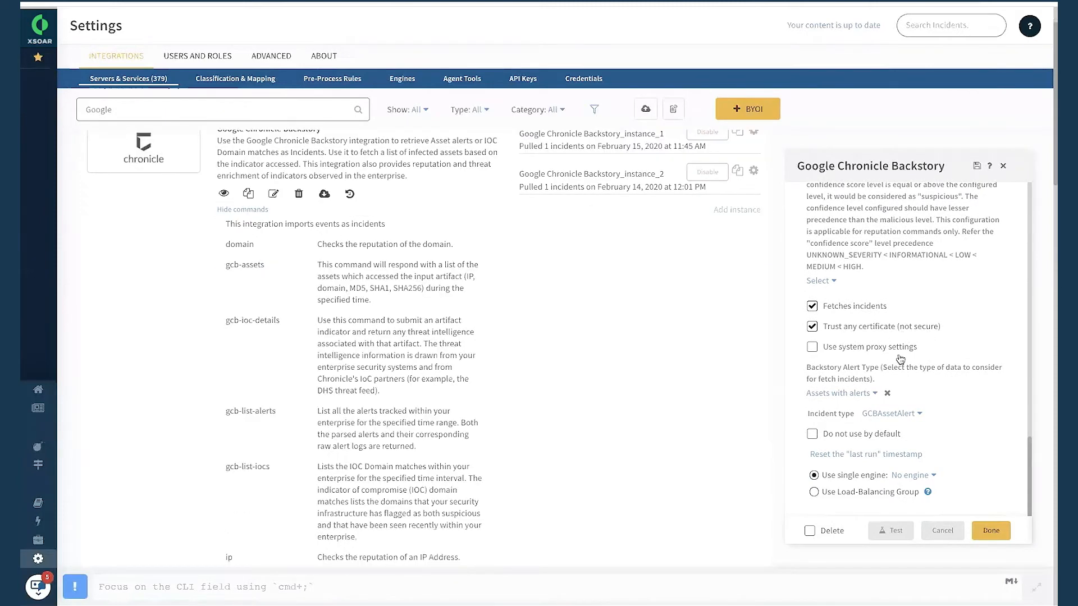
# Inspect the incident type and Backstory alert type choices of Google Chronicle Backstory_instance_2, and cancel its settings.
pyautogui.click(891, 414)
pyautogui.click(893, 416)
pyautogui.click(845, 396)
pyautogui.click(846, 441)
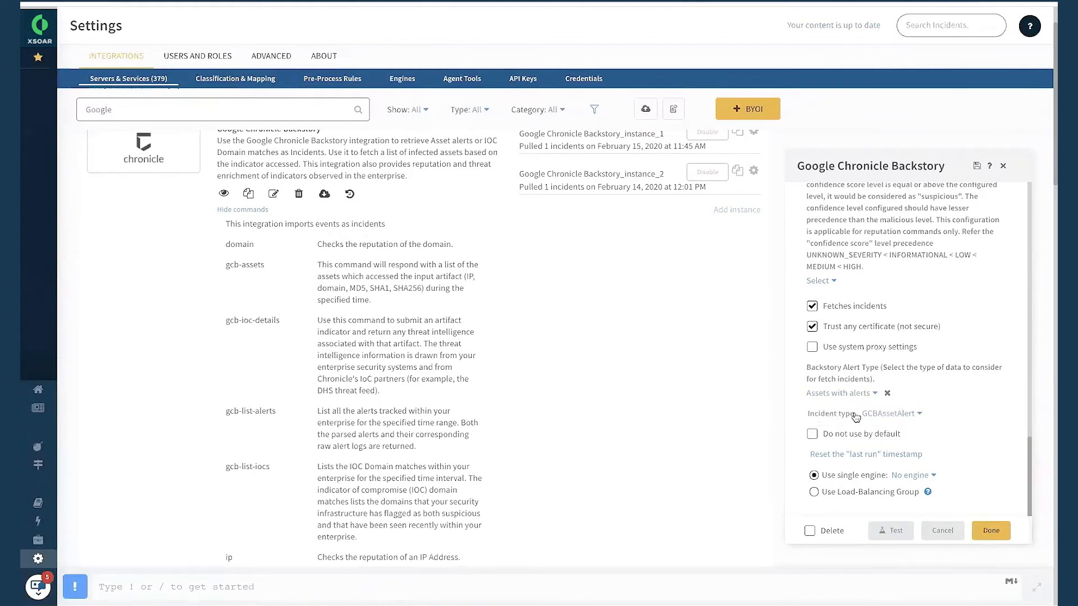
pyautogui.click(942, 531)
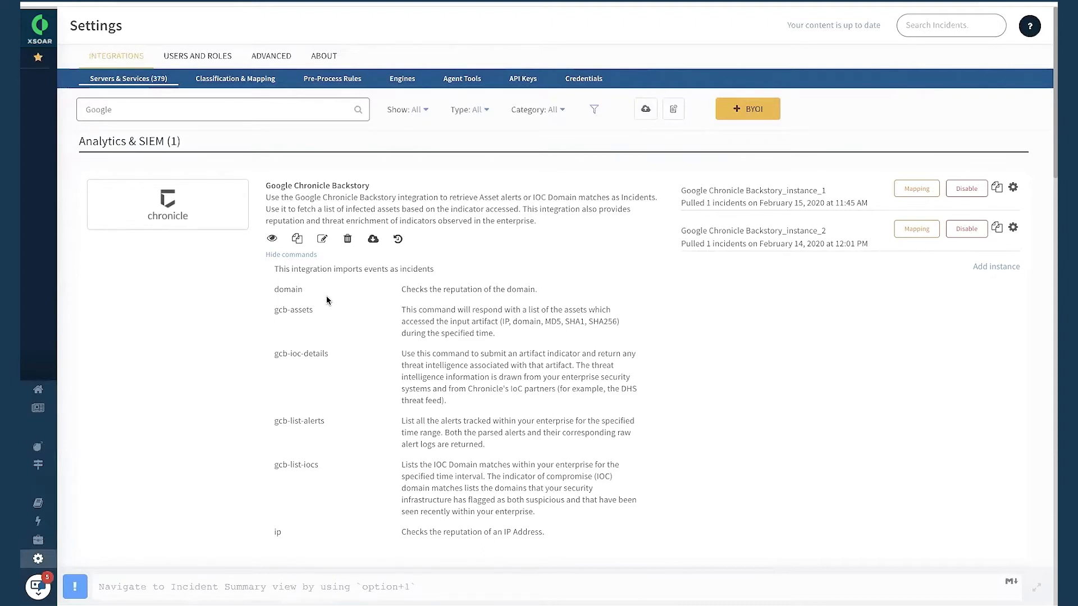
# Compose a domain reputation command on the command line as !domain domain=google.com.
pyautogui.scroll(-1, 329, 300)
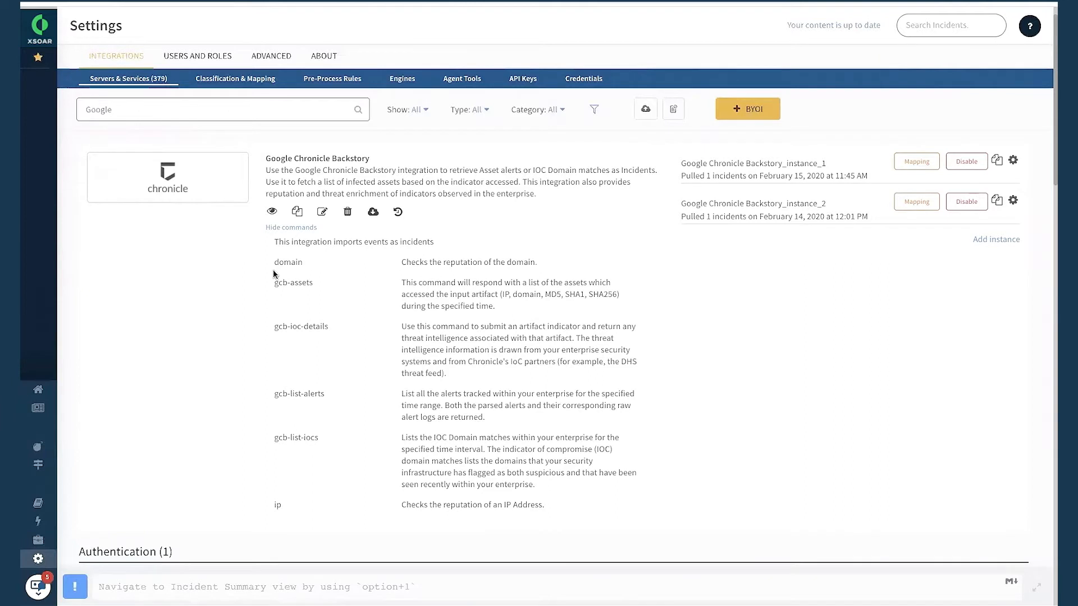
pyautogui.click(216, 583)
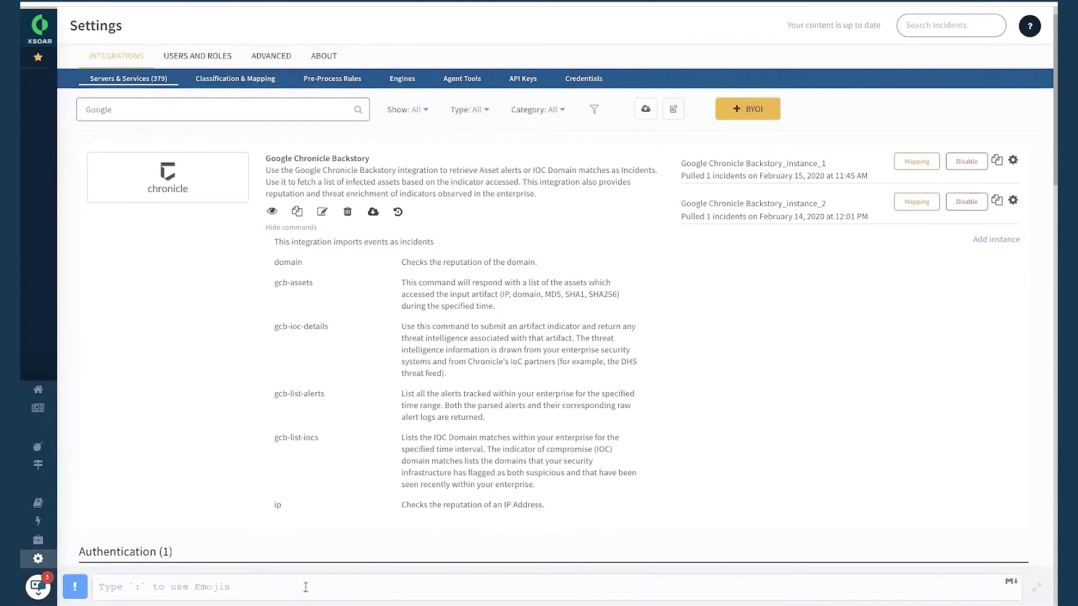
pyautogui.write('!d')
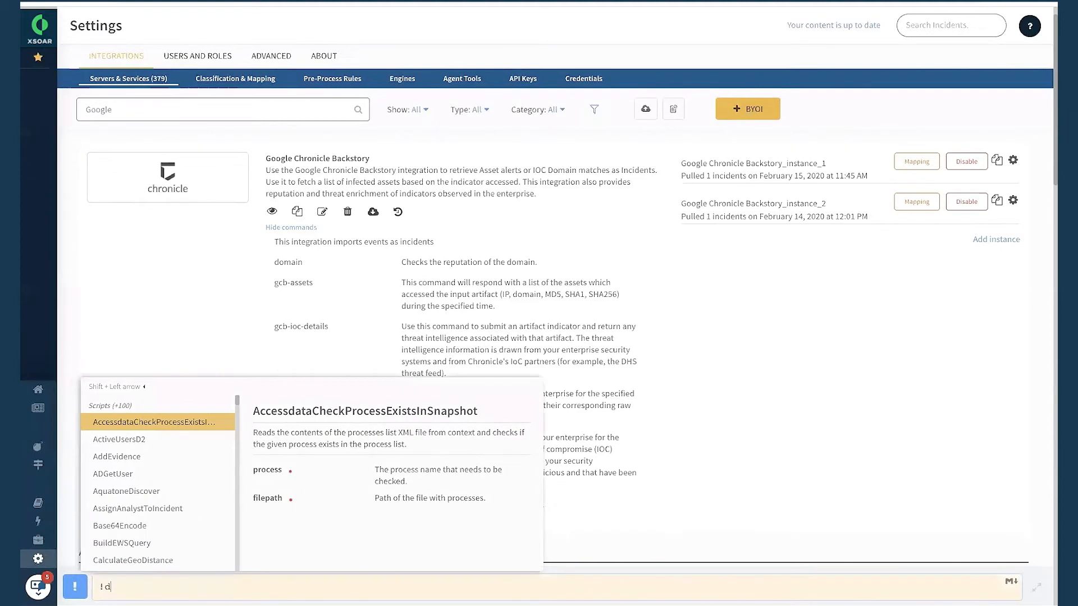
pyautogui.write('omain')
pyautogui.scroll(-3, 197, 449)
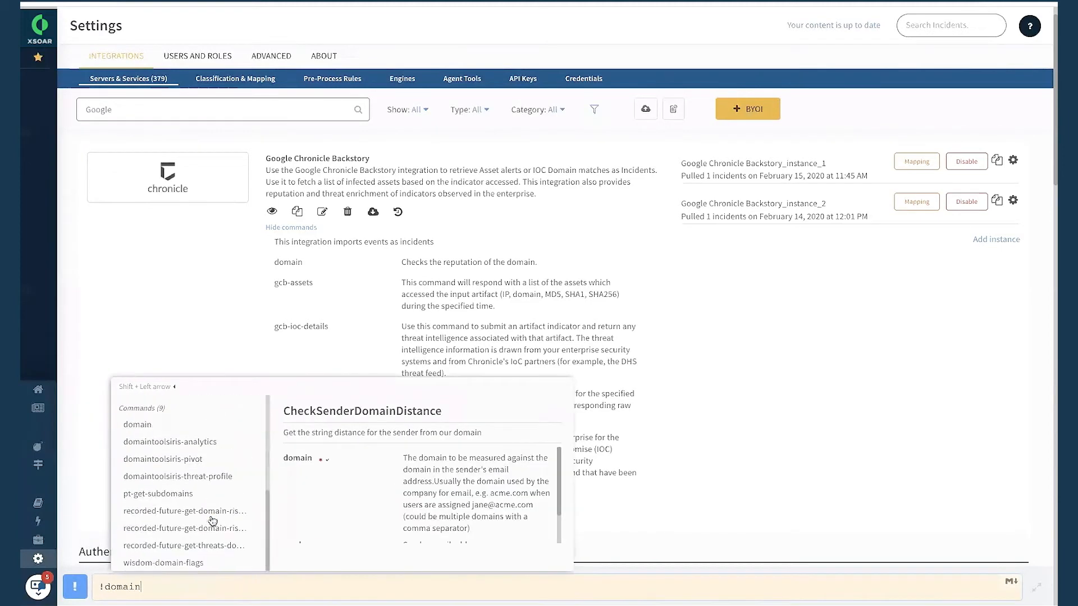
pyautogui.click(196, 431)
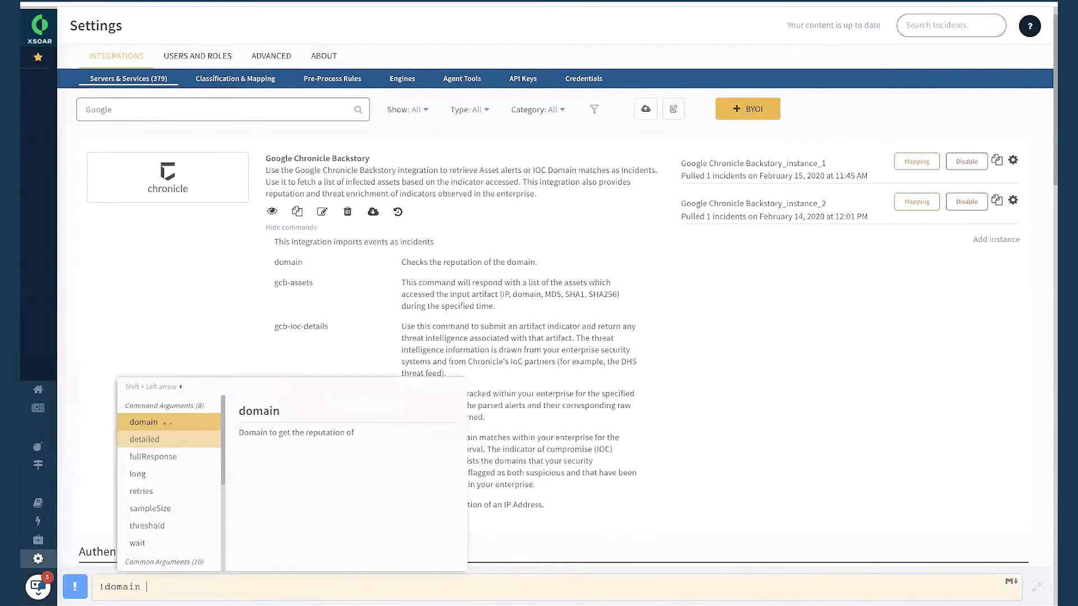
pyautogui.click(187, 426)
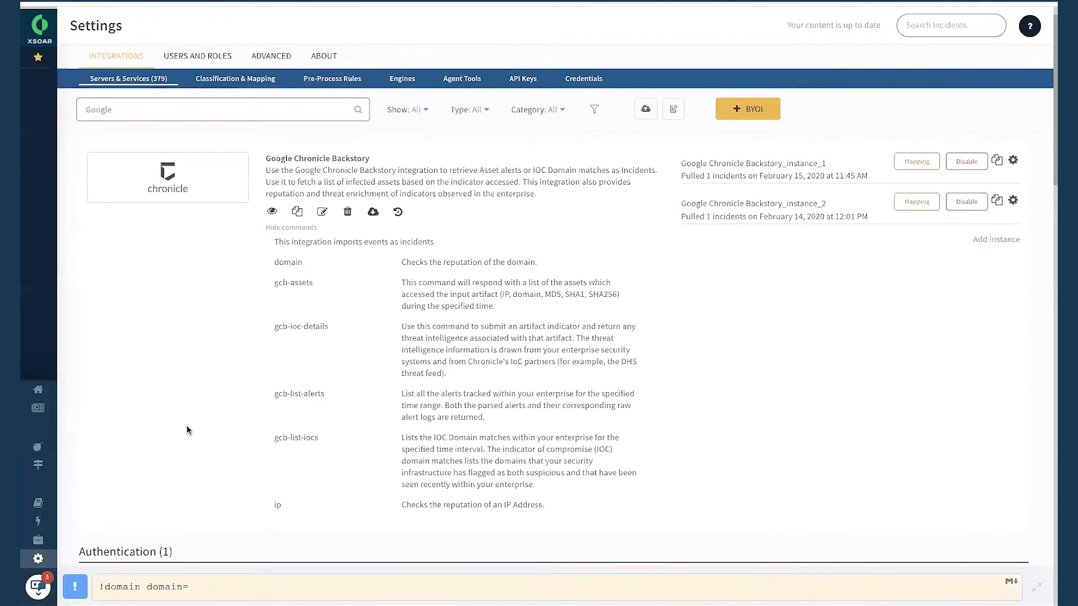
pyautogui.write('google.com')
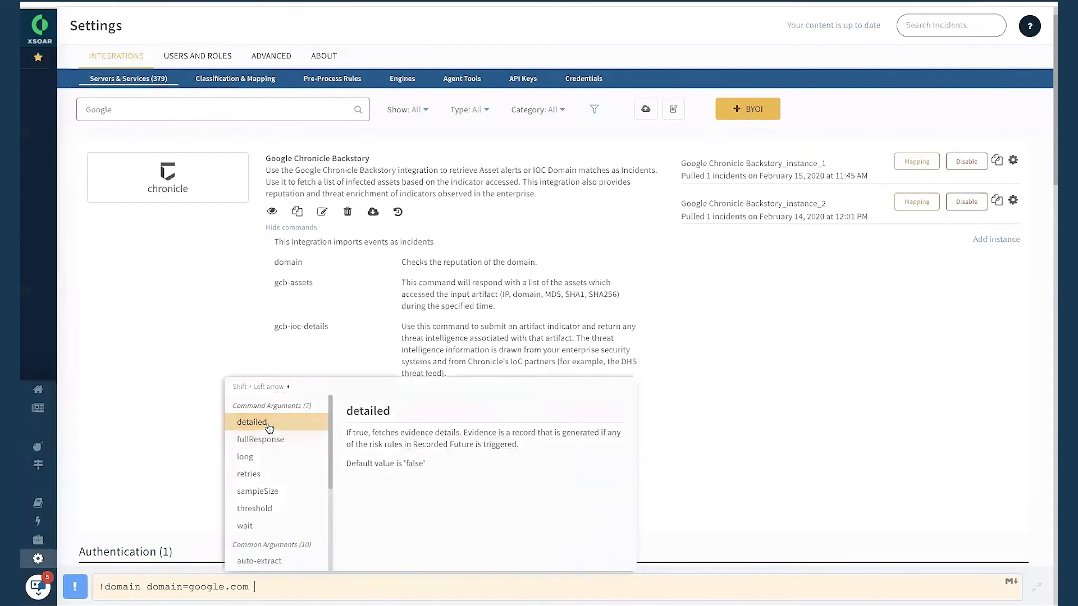
# Add the using argument with Google Chronicle Backstory_instance_1, run the domain command, and examine its threat intelligence result.
pyautogui.scroll(-3, 274, 500)
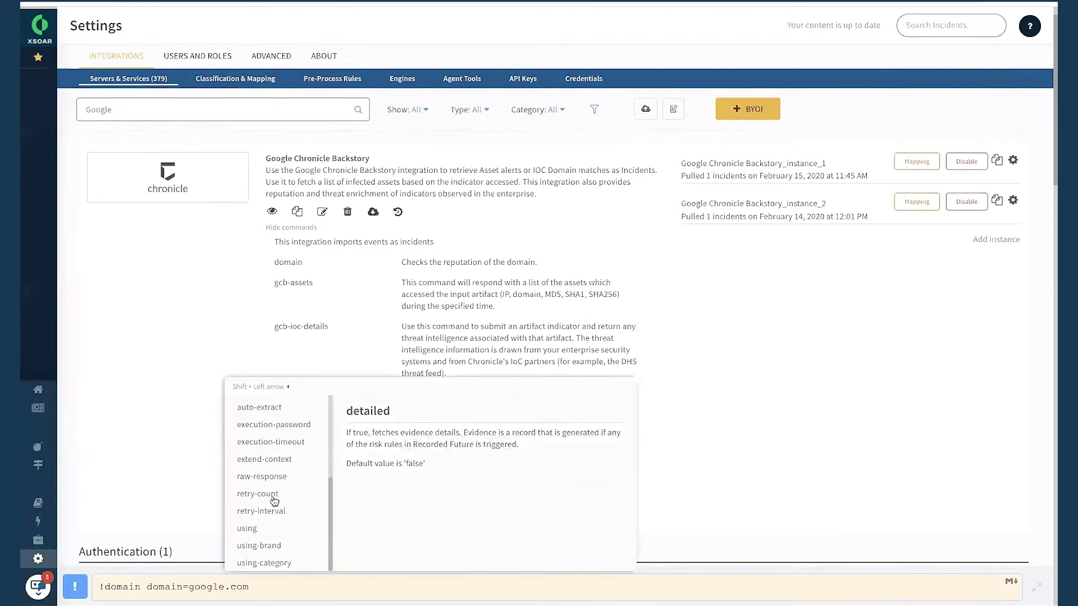
pyautogui.click(260, 528)
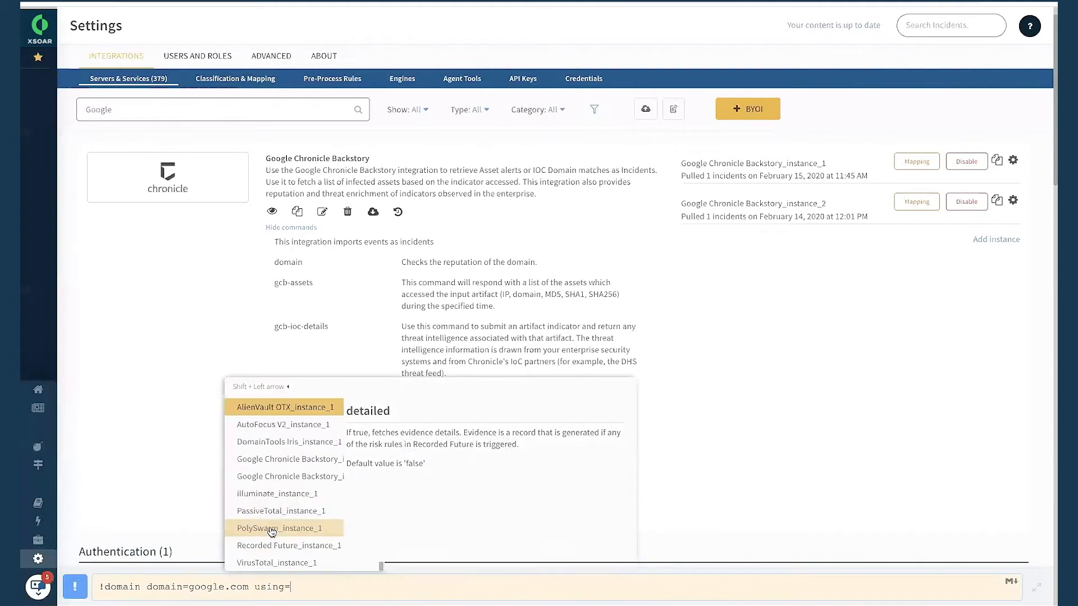
pyautogui.click(296, 463)
pyautogui.press('Return')
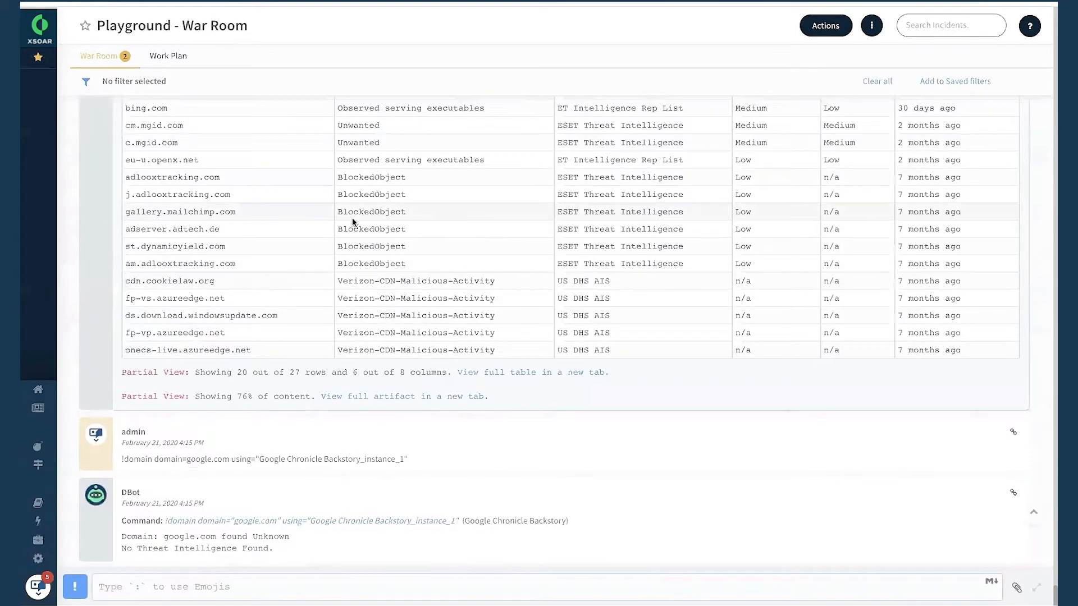
pyautogui.moveTo(128, 551); pyautogui.dragTo(320, 556)
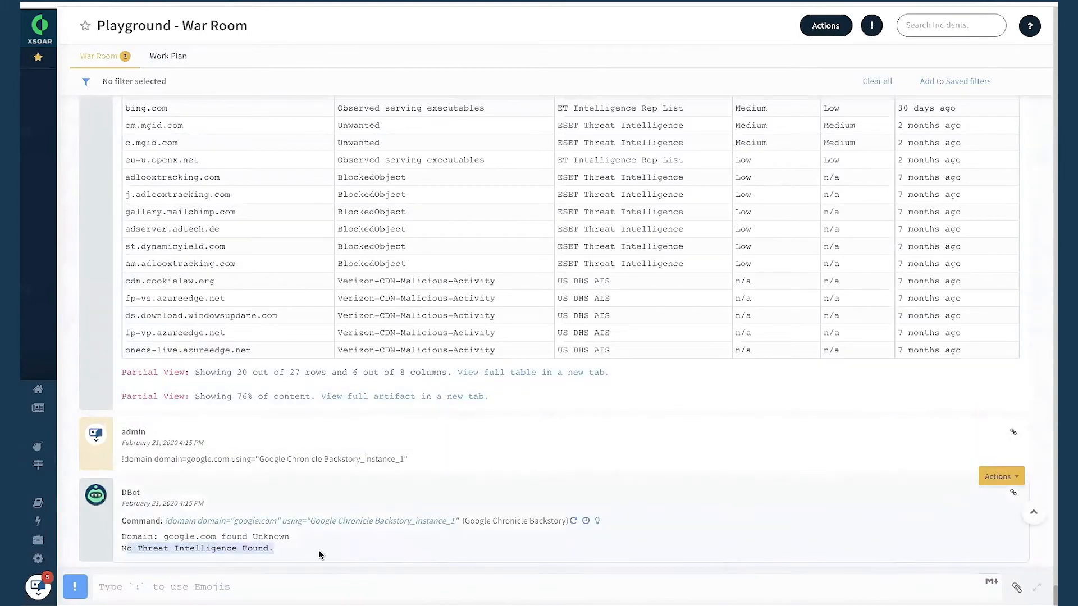
pyautogui.click(201, 552)
# Start composing a !gcb-assets command on the War Room command line.
pyautogui.click(234, 591)
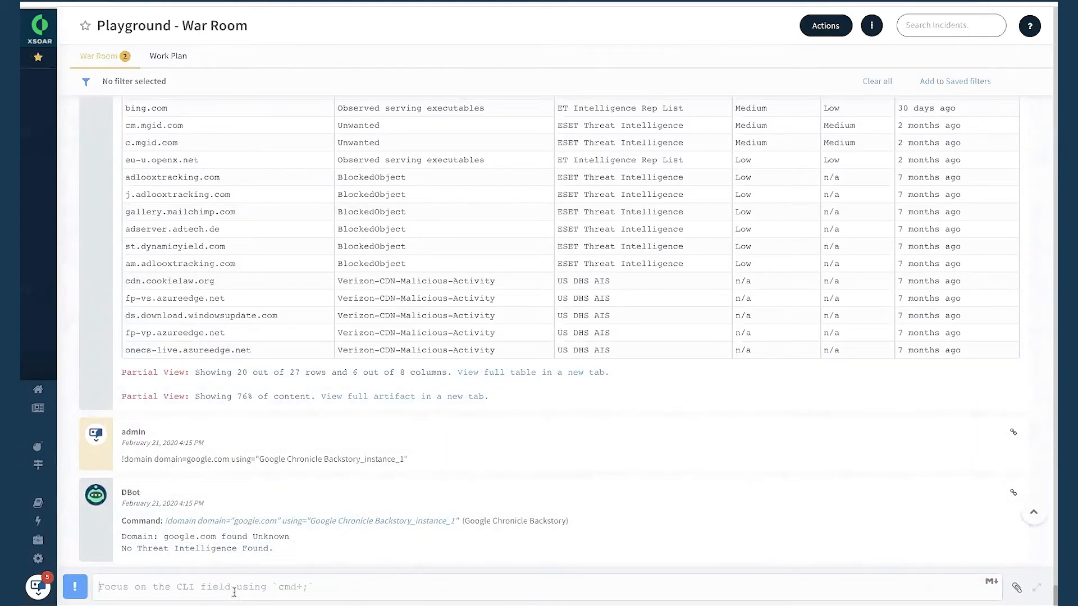
pyautogui.write('!')
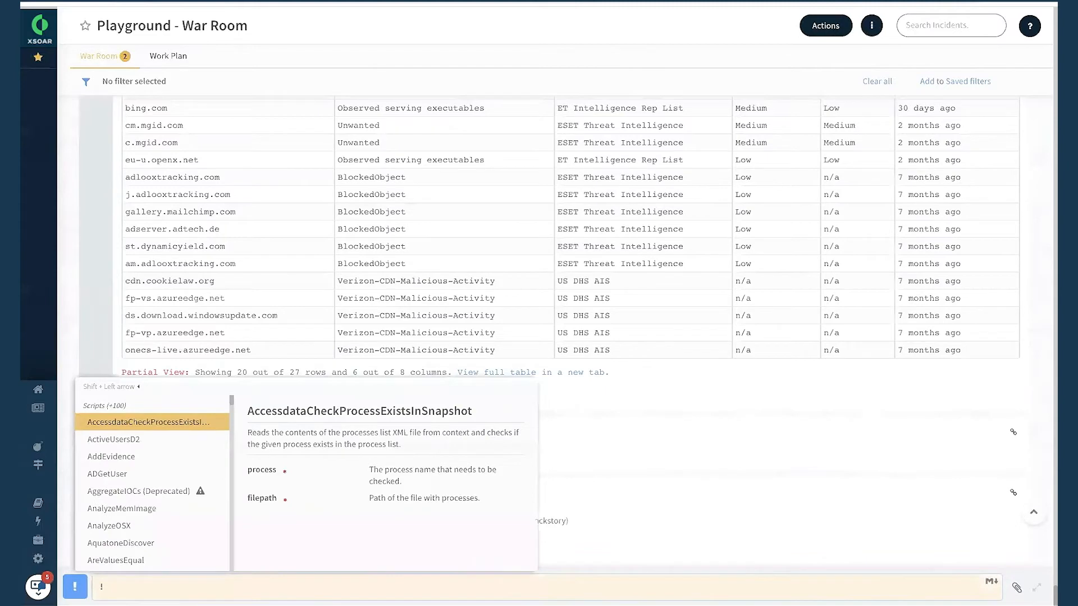
pyautogui.write('gcb-')
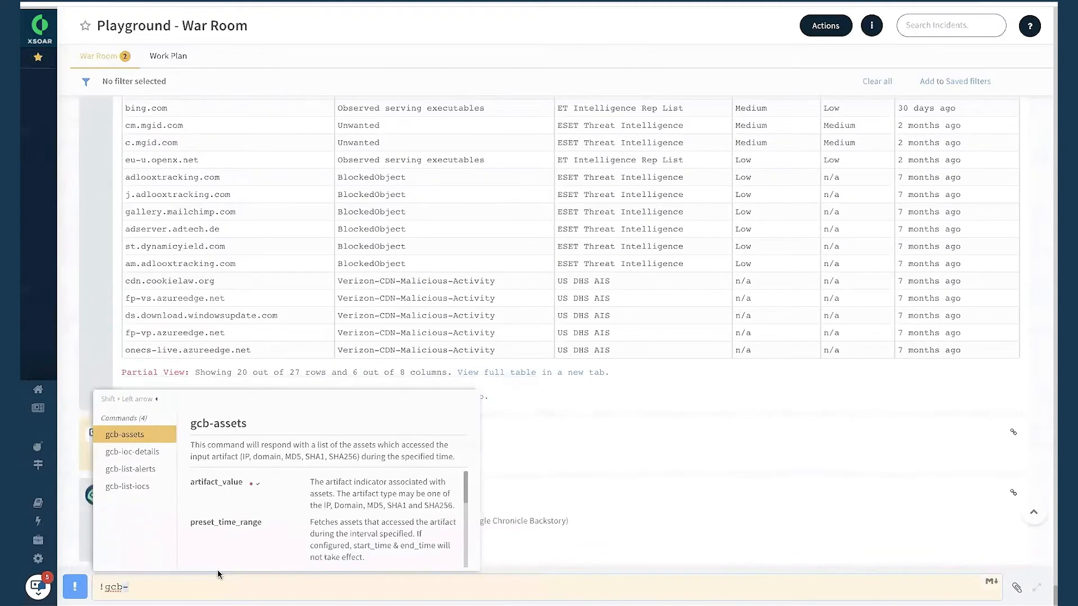
pyautogui.click(147, 437)
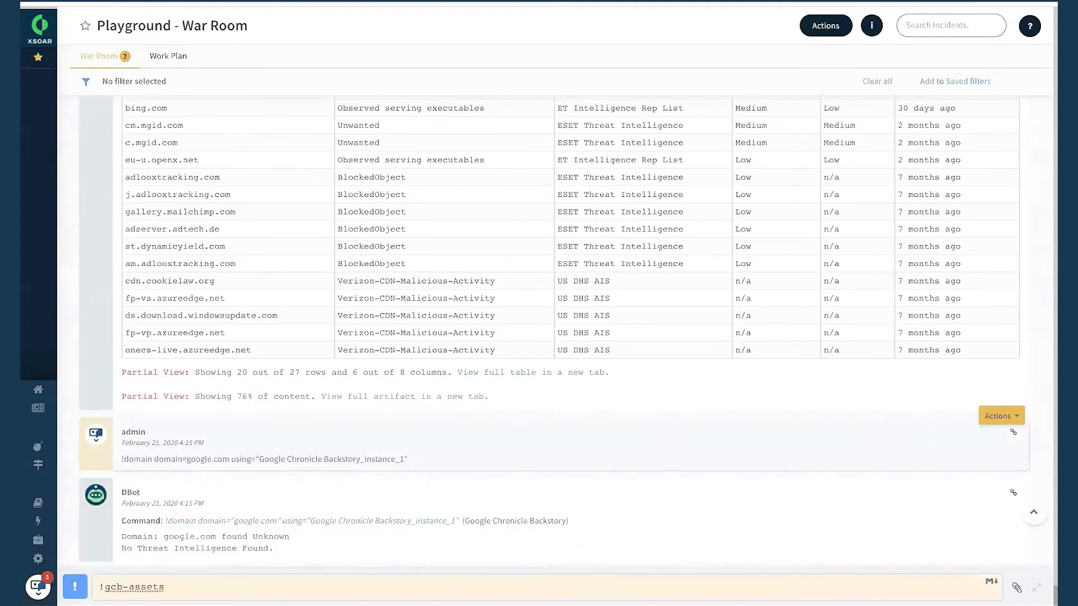
pyautogui.click(185, 426)
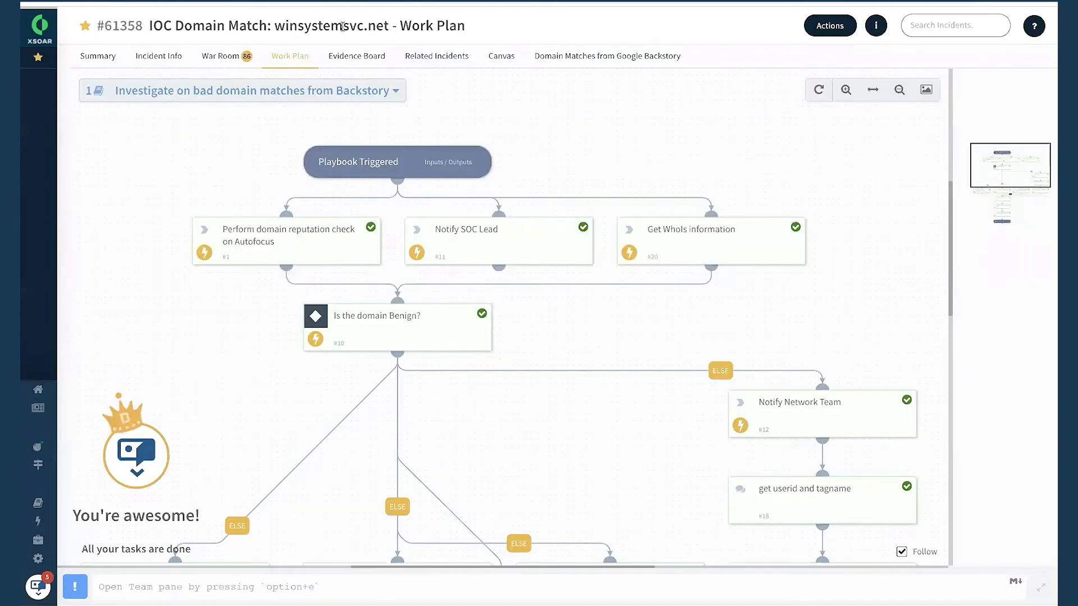
# Copy the domain winsystemsvc.net from the incident title and run !gcb-assets in the Playground War Room with it as artifact_value.
pyautogui.moveTo(275, 27); pyautogui.dragTo(386, 29)
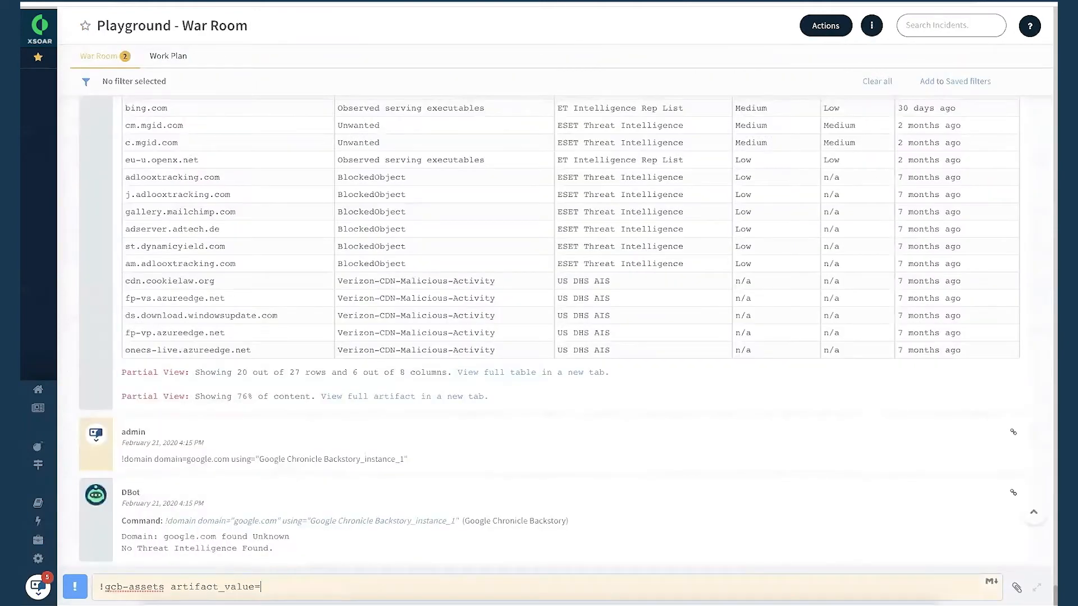
pyautogui.write('winsystemsvc.net')
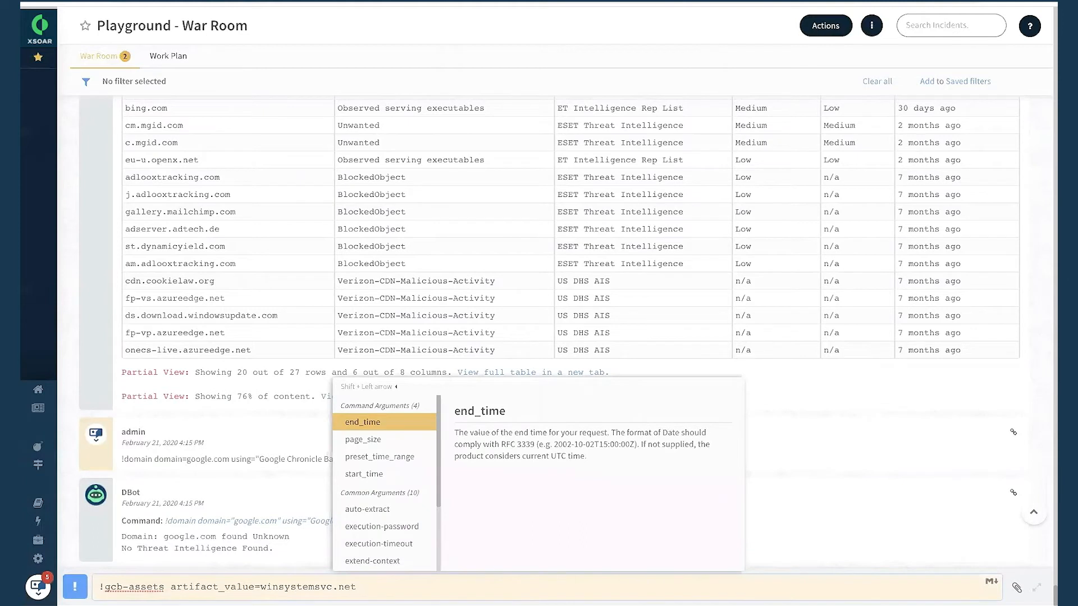
pyautogui.press('BackSpace')
pyautogui.press('BackSpace')
pyautogui.press('Return')
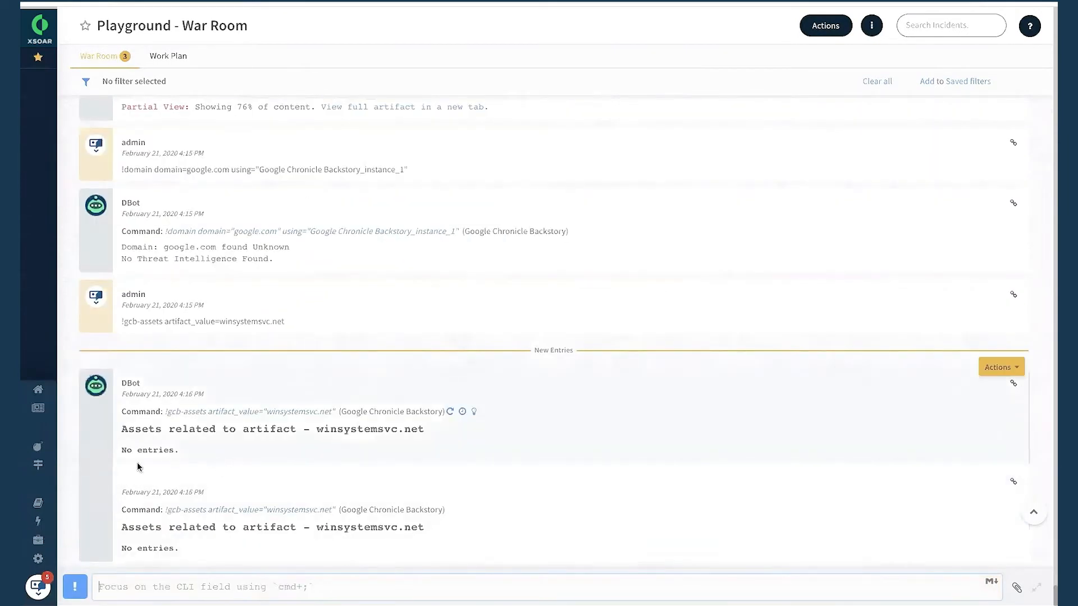
# Rerun the !gcb-assets command for winsystemsvc.net with preset_time_range set to "Last 30 days".
pyautogui.press('Up')
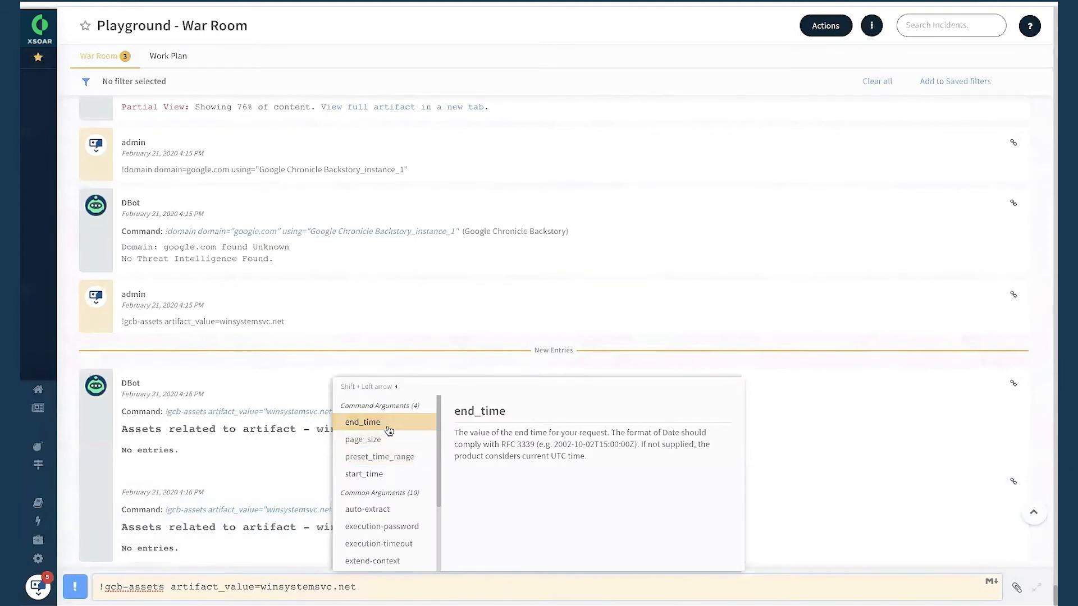
pyautogui.click(386, 458)
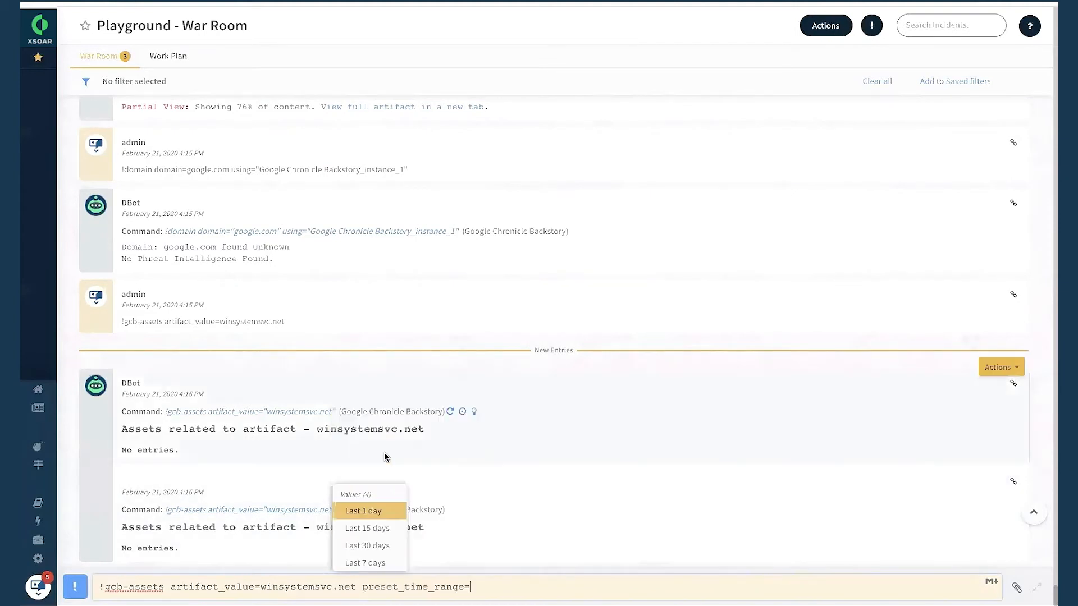
pyautogui.click(375, 545)
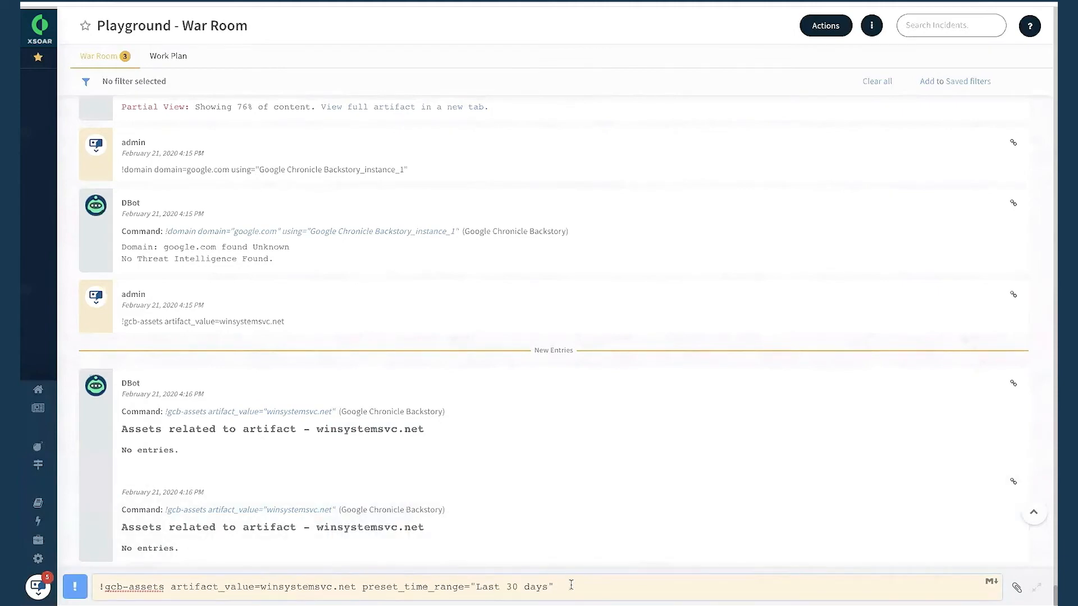
pyautogui.press('Return')
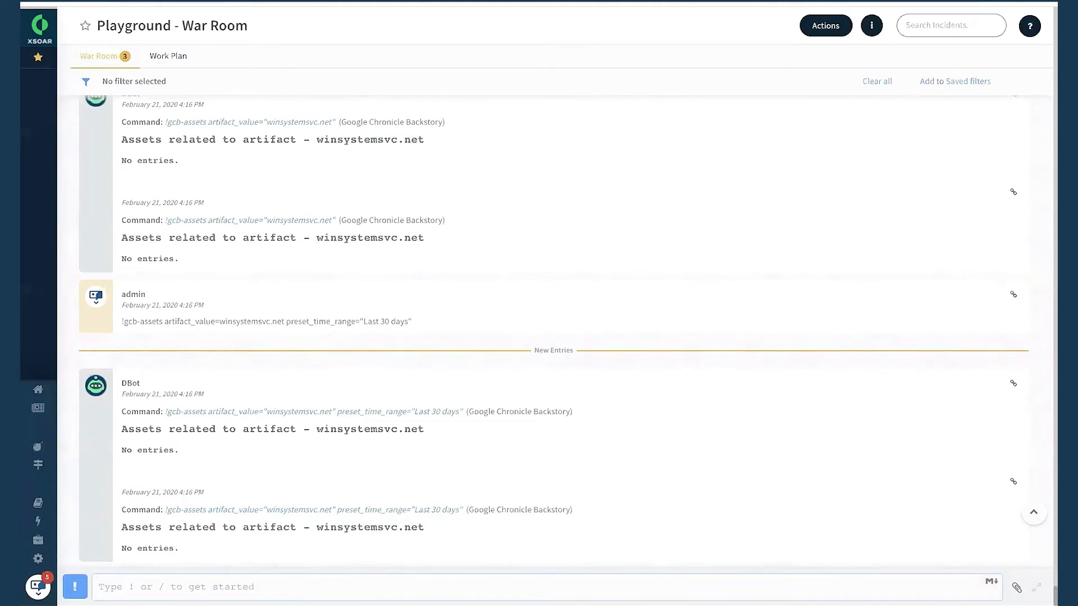
# Run !gcb-ioc-details with artifact_value=winsystemsvc.net and inspect the category in the returned IoC details.
pyautogui.press('Up')
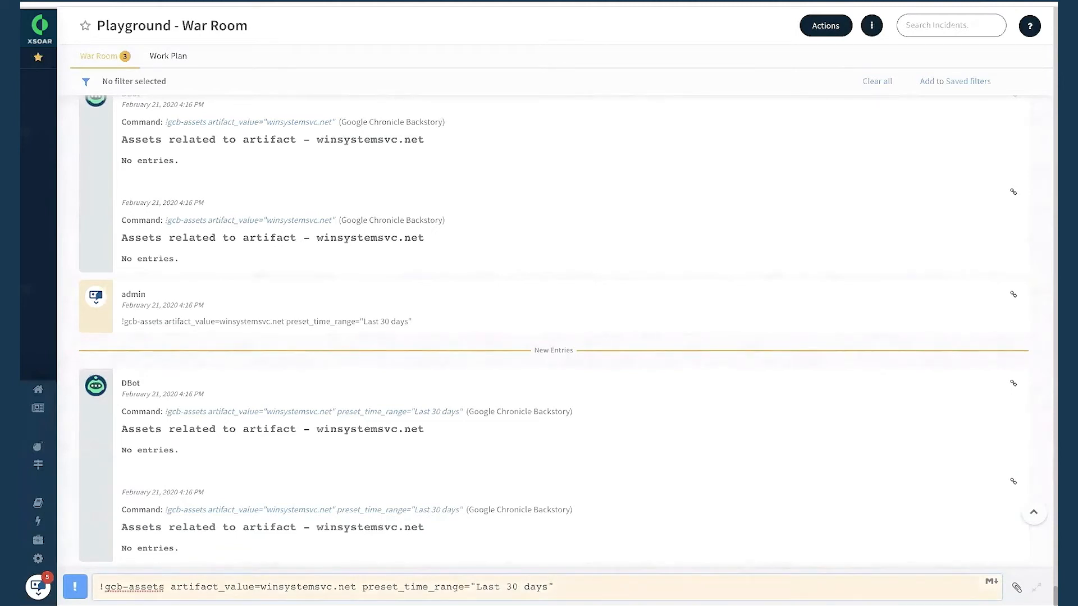
pyautogui.hotkey('ctrl', 'a')
pyautogui.write('!')
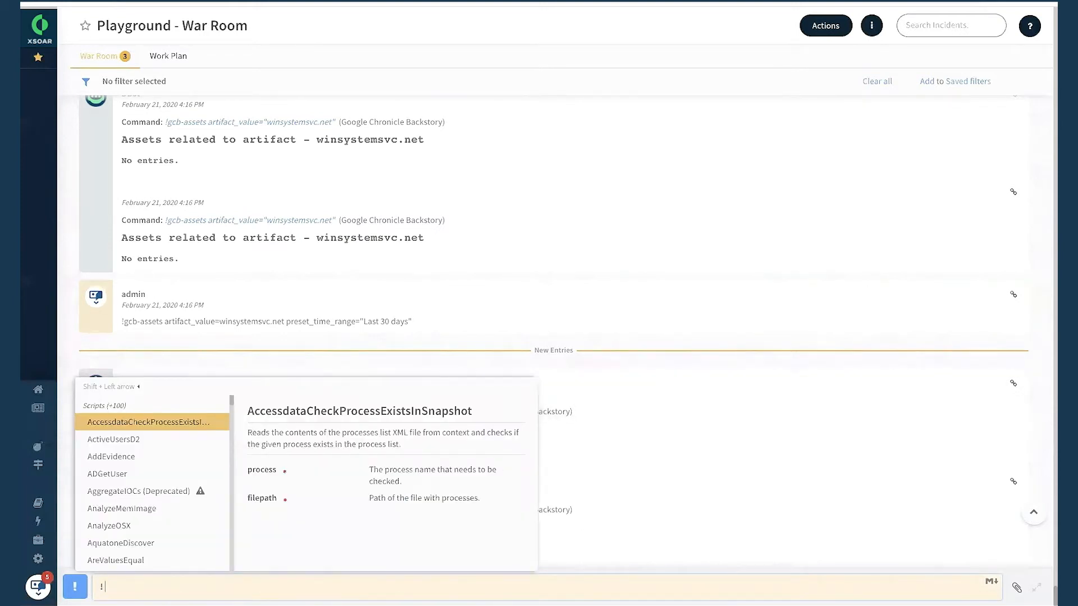
pyautogui.write('gcb-')
pyautogui.click(127, 453)
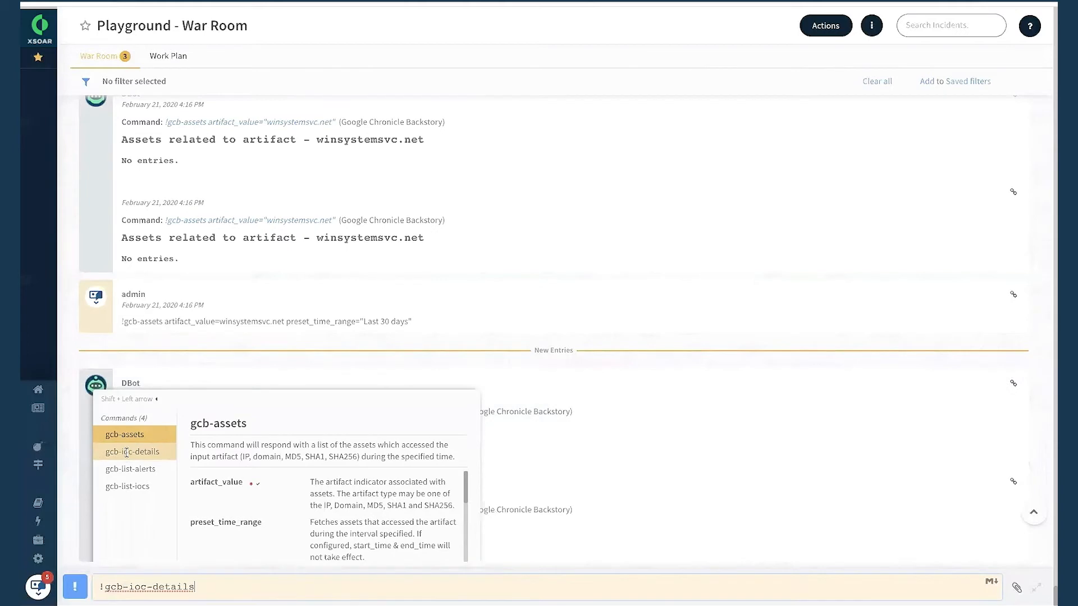
pyautogui.click(202, 424)
pyautogui.write('winsystemsvc.net')
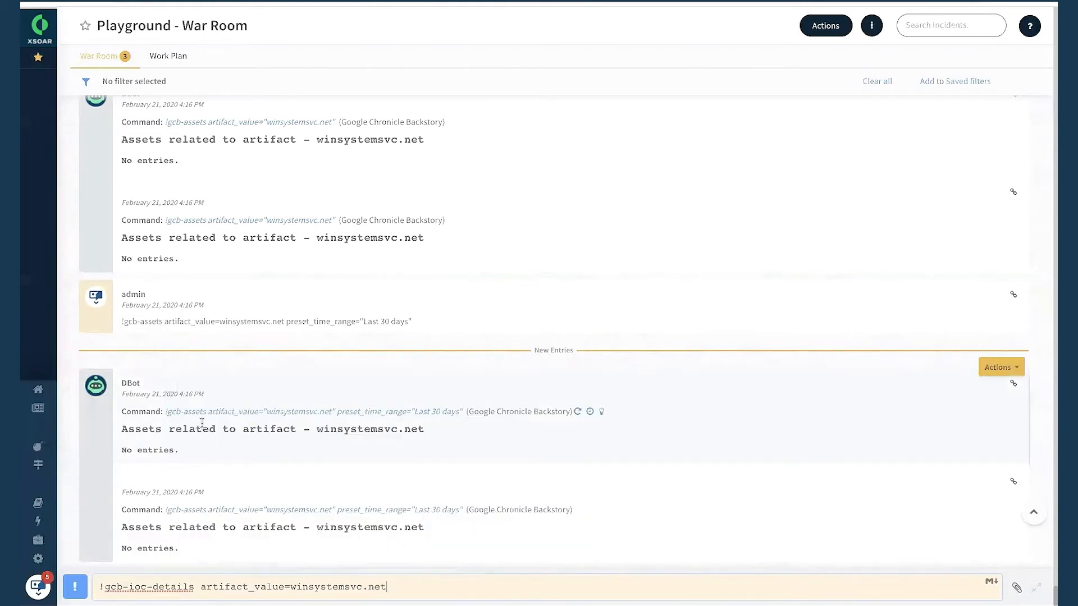
pyautogui.press('Return')
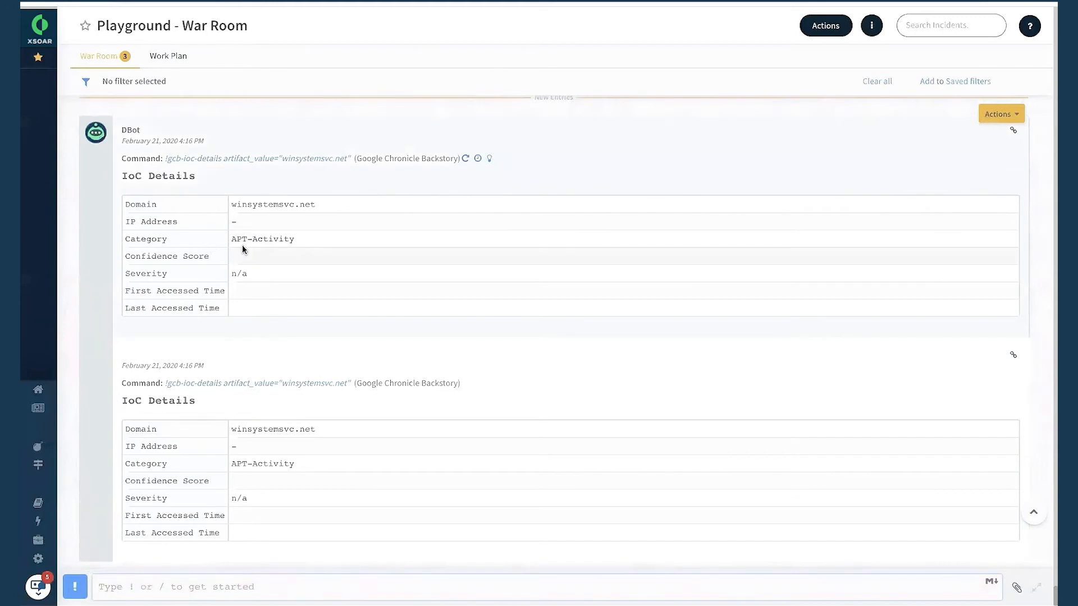
pyautogui.moveTo(233, 240); pyautogui.dragTo(334, 241)
pyautogui.click(314, 244)
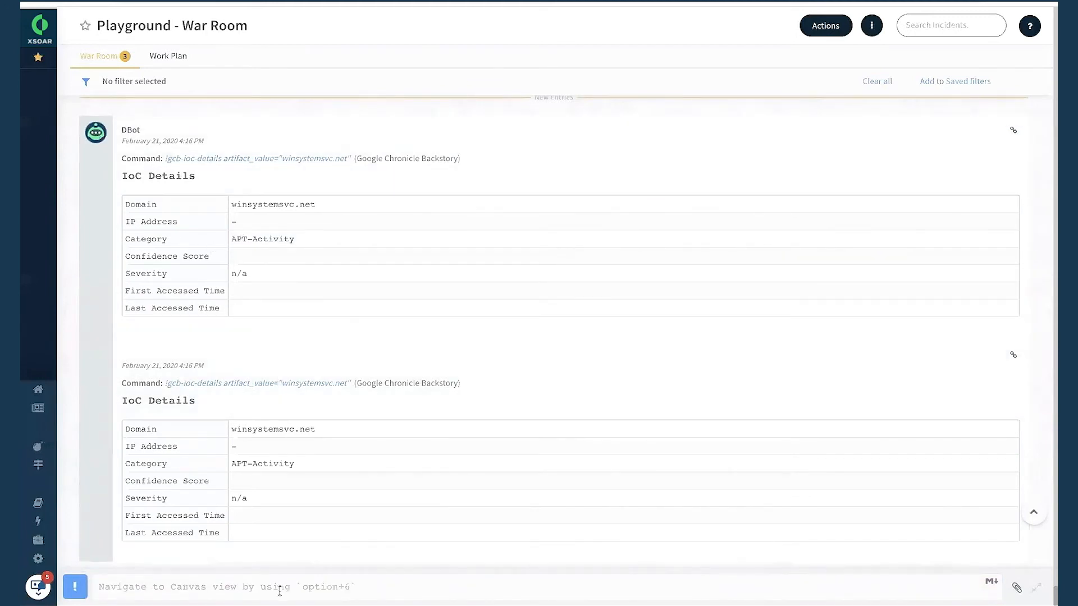
# Replace the recalled command with !gcb-list-alerts, set preset_time_range to "Last 30 days", and run it.
pyautogui.write('!gcb-ioc-details artifact_value=winsystemsvc.net')
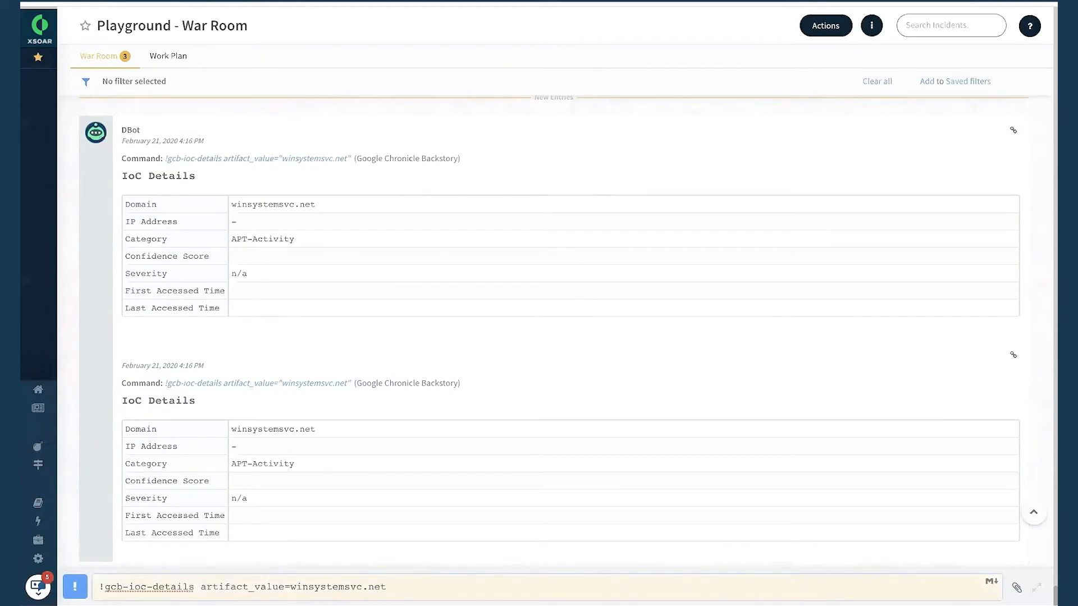
pyautogui.press('BackSpace')
pyautogui.press('BackSpace')
pyautogui.press('BackSpace')
pyautogui.press('BackSpace')
pyautogui.press('BackSpace')
pyautogui.press('BackSpace')
pyautogui.press('BackSpace')
pyautogui.press('BackSpace')
pyautogui.press('BackSpace')
pyautogui.press('BackSpace')
pyautogui.press('BackSpace')
pyautogui.press('BackSpace')
pyautogui.press('BackSpace')
pyautogui.press('BackSpace')
pyautogui.press('BackSpace')
pyautogui.press('BackSpace')
pyautogui.press('BackSpace')
pyautogui.press('BackSpace')
pyautogui.press('BackSpace')
pyautogui.press('BackSpace')
pyautogui.press('BackSpace')
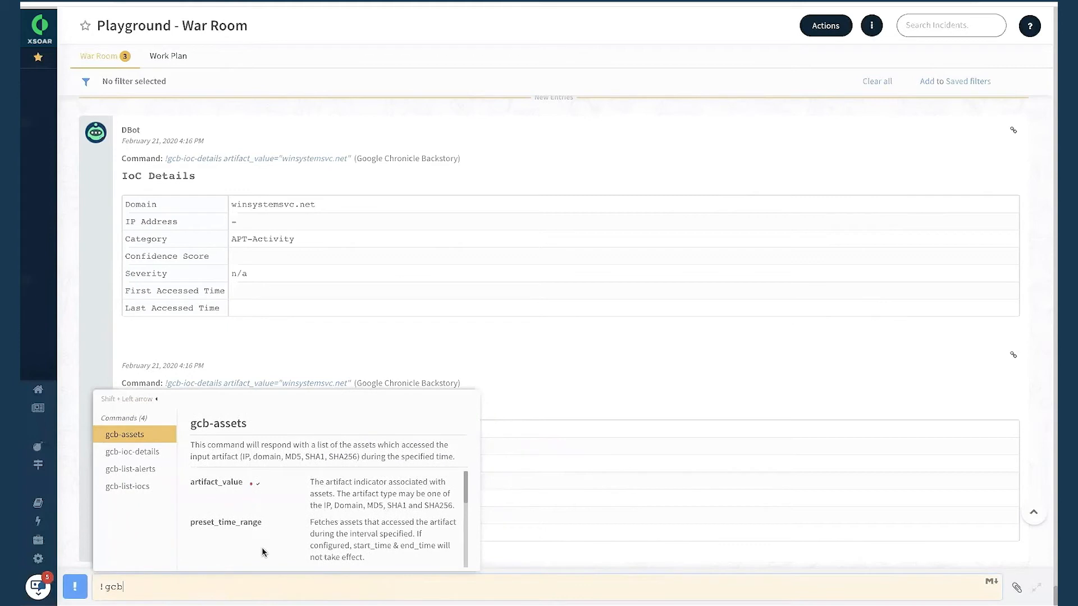
pyautogui.click(142, 473)
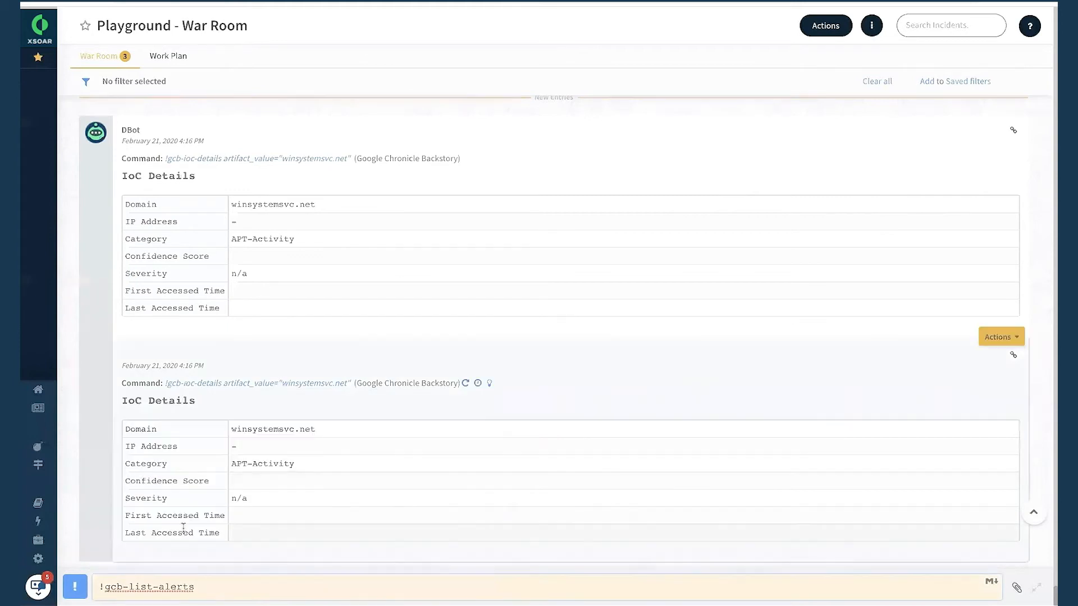
pyautogui.click(221, 457)
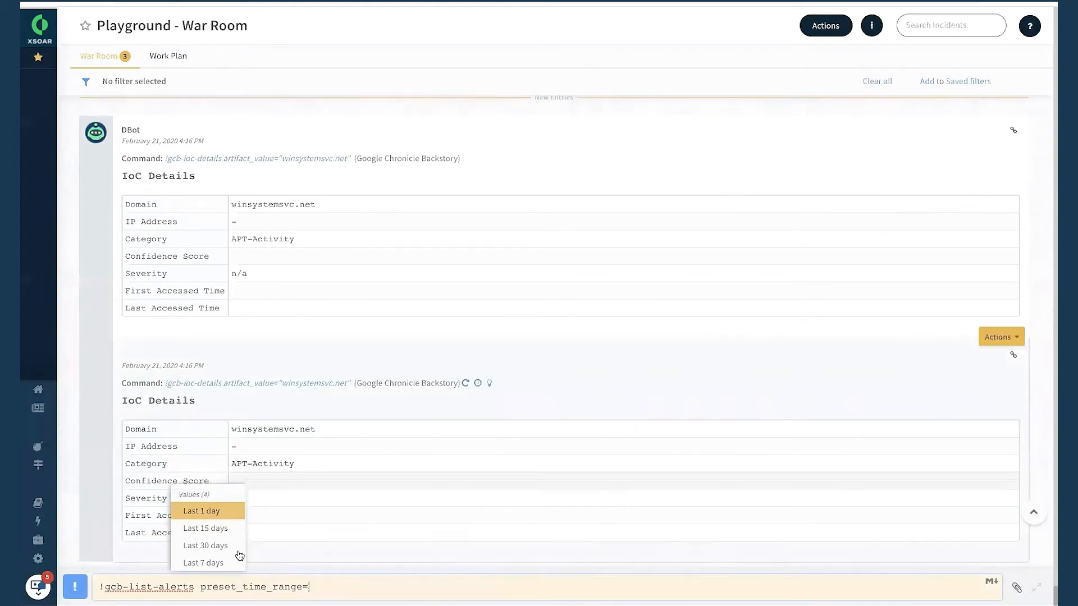
pyautogui.click(205, 545)
pyautogui.press('Return')
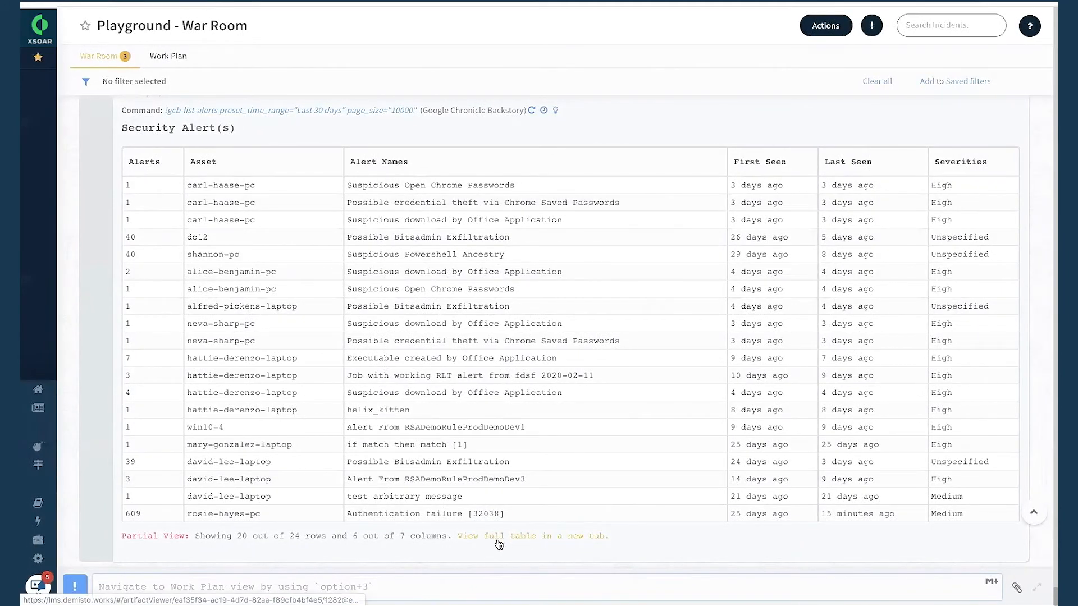
# Open the full Security Alert(s) table in a new tab and examine its assets, severities, sources and the command's page_size argument.
pyautogui.click(524, 540)
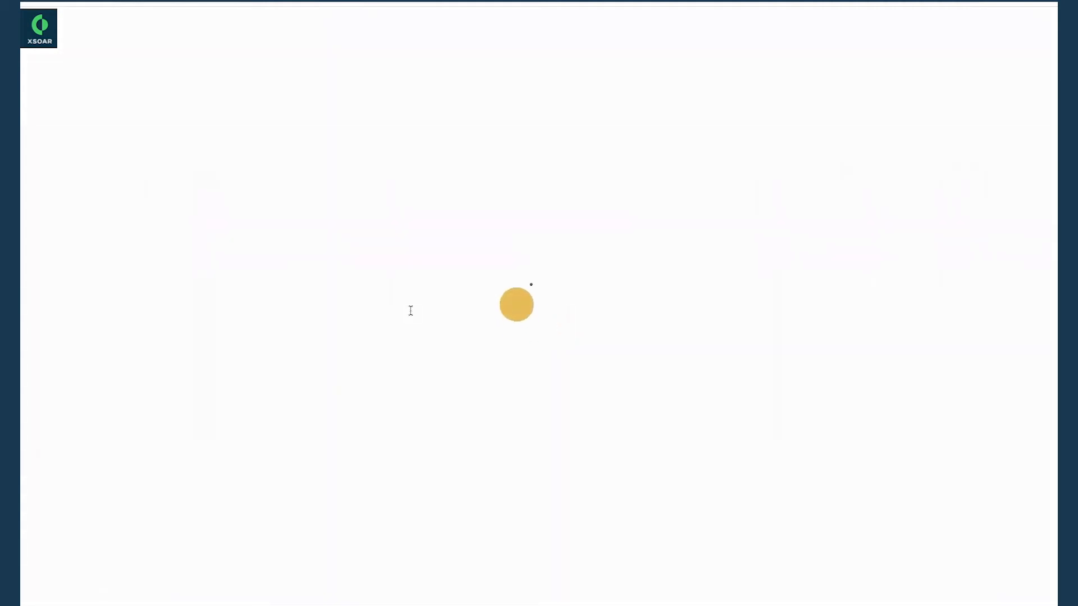
pyautogui.scroll(-5, 410, 311)
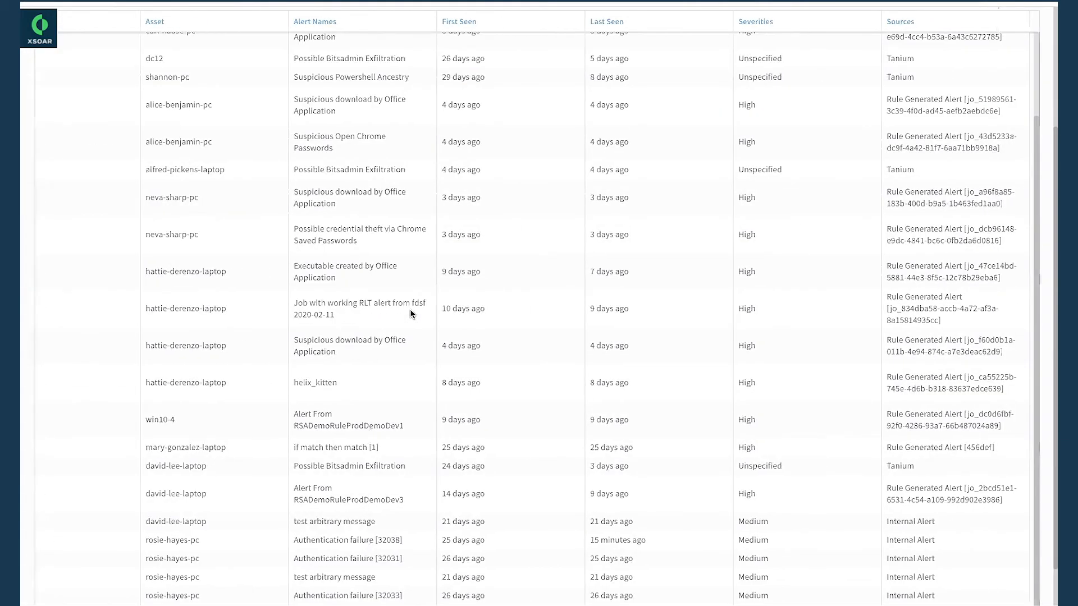
pyautogui.scroll(5, 410, 313)
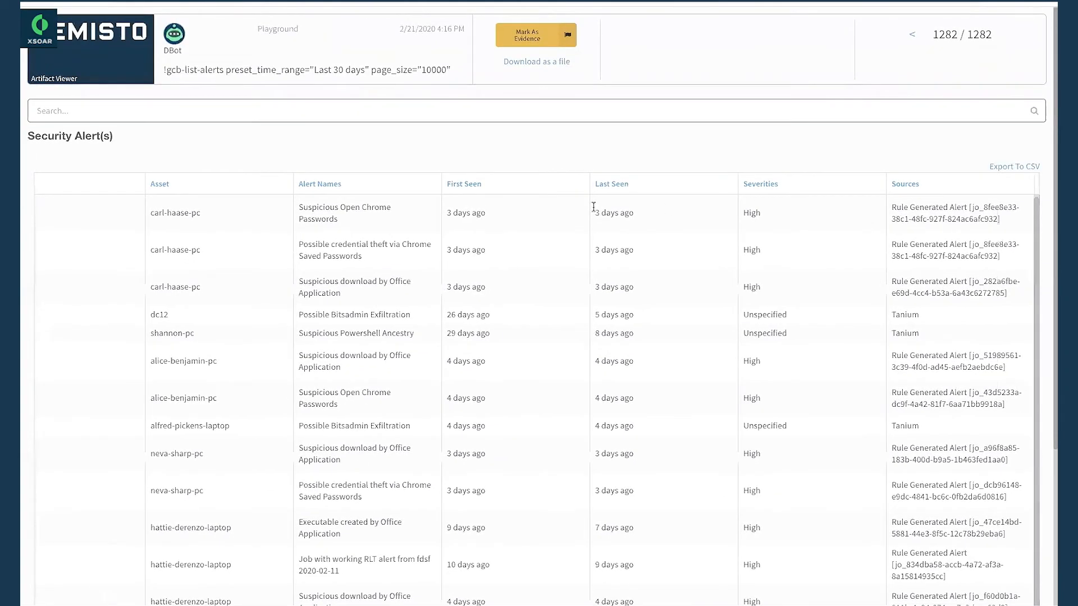
pyautogui.scroll(-6, 285, 240)
pyautogui.scroll(6, 285, 240)
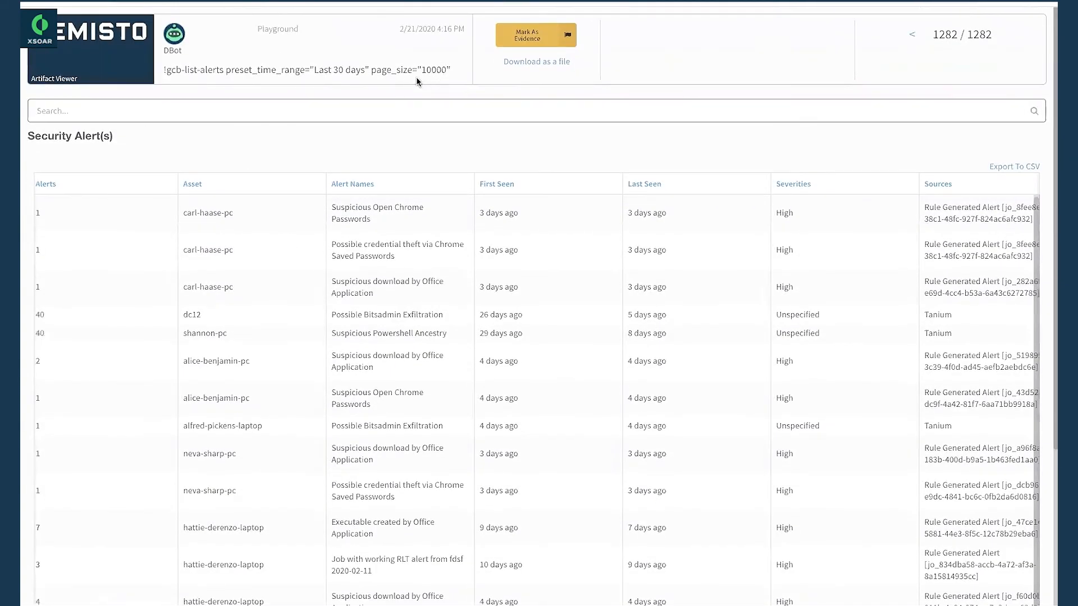
pyautogui.moveTo(314, 69); pyautogui.dragTo(366, 69)
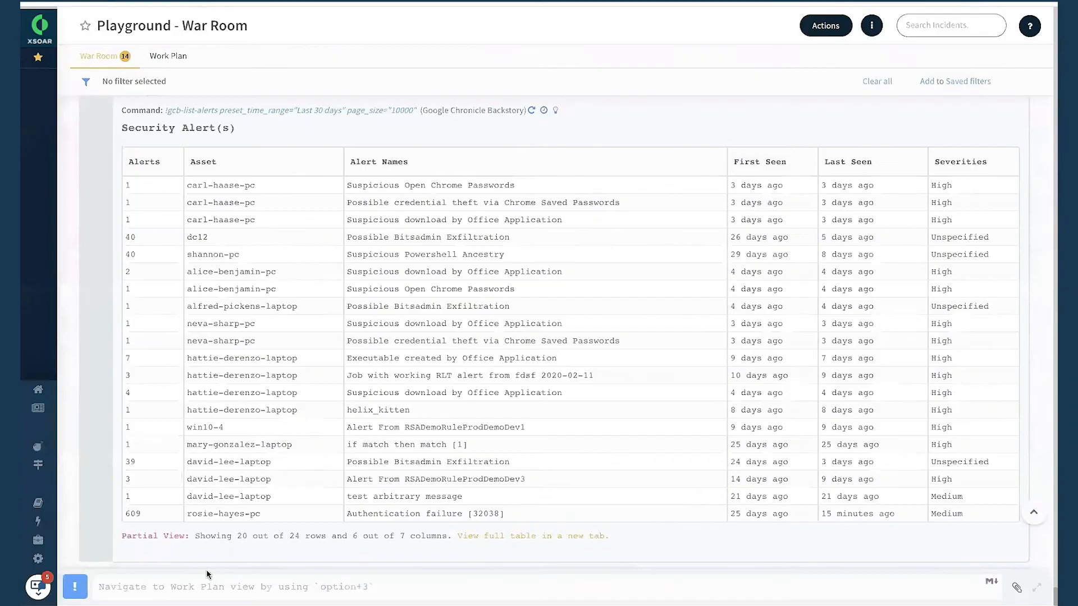
# Back in the War Room, replace the recalled alerts command with !gcb-list-iocs, set preset_time_range to "Last 30 days", and run it.
pyautogui.click(200, 588)
pyautogui.write('!gcb-list-alerts preset_time_range="Last 30 days"')
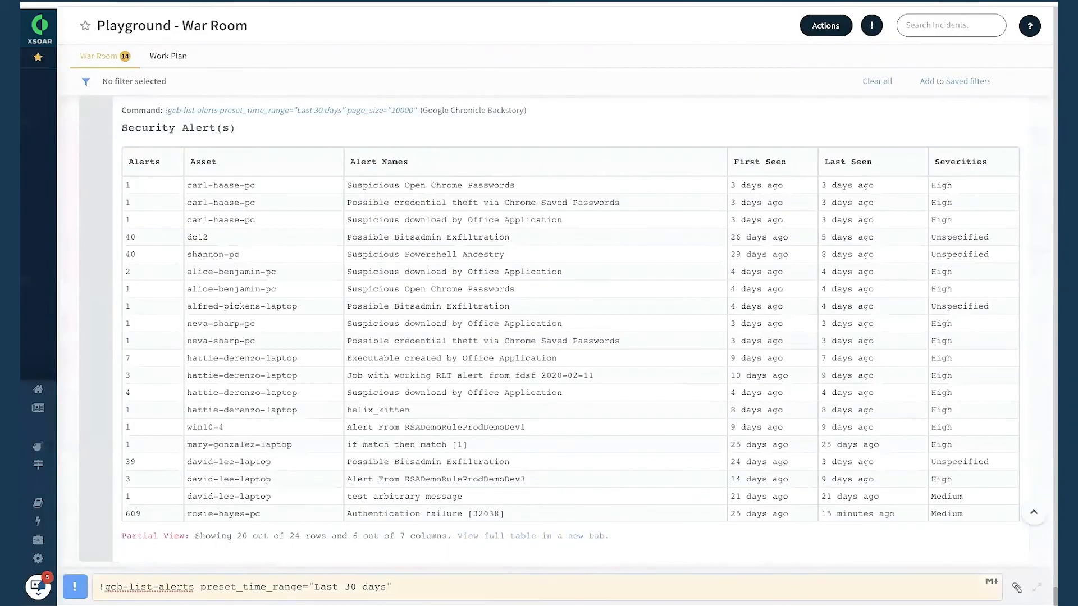
pyautogui.press('BackSpace')
pyautogui.press('BackSpace')
pyautogui.press('BackSpace')
pyautogui.press('BackSpace')
pyautogui.press('BackSpace')
pyautogui.press('BackSpace')
pyautogui.press('BackSpace')
pyautogui.press('BackSpace')
pyautogui.press('BackSpace')
pyautogui.press('BackSpace')
pyautogui.press('BackSpace')
pyautogui.press('BackSpace')
pyautogui.press('BackSpace')
pyautogui.press('BackSpace')
pyautogui.press('BackSpace')
pyautogui.press('BackSpace')
pyautogui.press('BackSpace')
pyautogui.press('BackSpace')
pyautogui.press('BackSpace')
pyautogui.press('BackSpace')
pyautogui.press('BackSpace')
pyautogui.press('BackSpace')
pyautogui.press('BackSpace')
pyautogui.press('BackSpace')
pyautogui.press('BackSpace')
pyautogui.press('BackSpace')
pyautogui.press('BackSpace')
pyautogui.press('BackSpace')
pyautogui.press('BackSpace')
pyautogui.press('BackSpace')
pyautogui.press('BackSpace')
pyautogui.press('BackSpace')
pyautogui.press('BackSpace')
pyautogui.press('BackSpace')
pyautogui.press('BackSpace')
pyautogui.press('BackSpace')
pyautogui.press('BackSpace')
pyautogui.press('BackSpace')
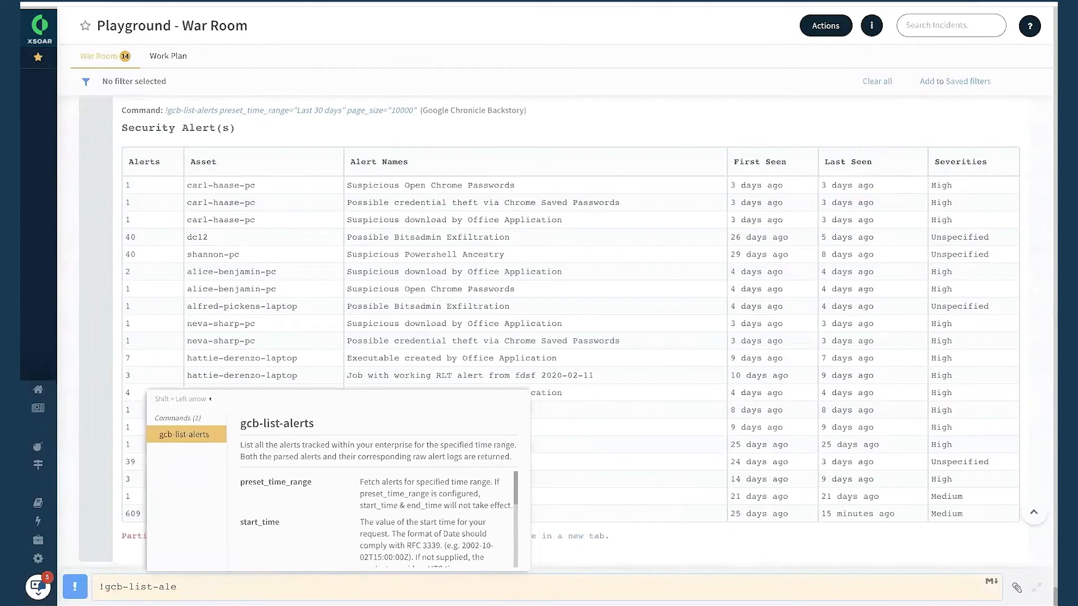
pyautogui.press('BackSpace')
pyautogui.press('BackSpace')
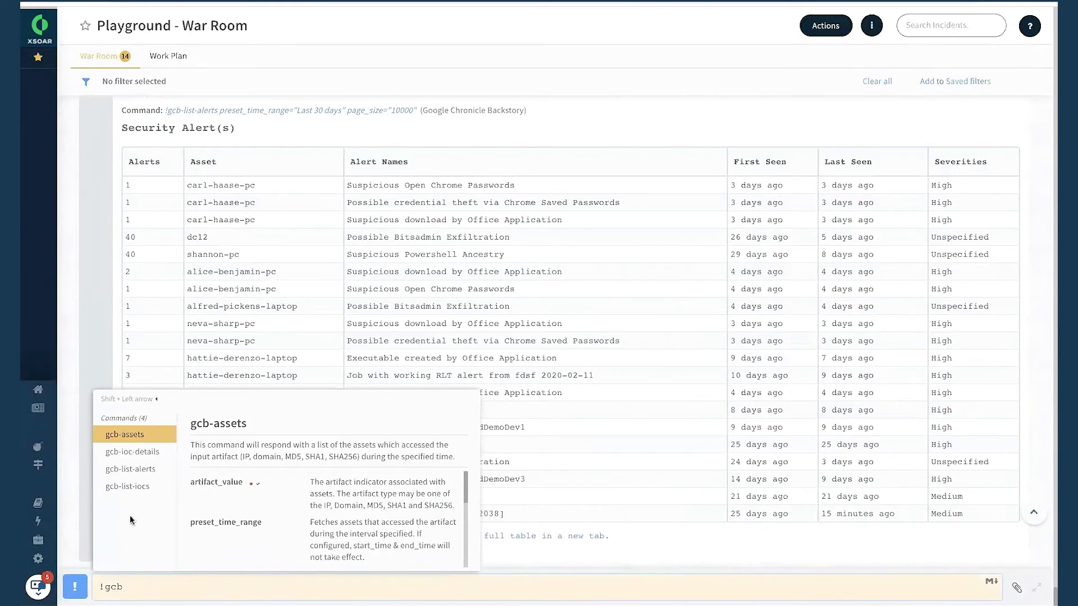
pyautogui.click(137, 487)
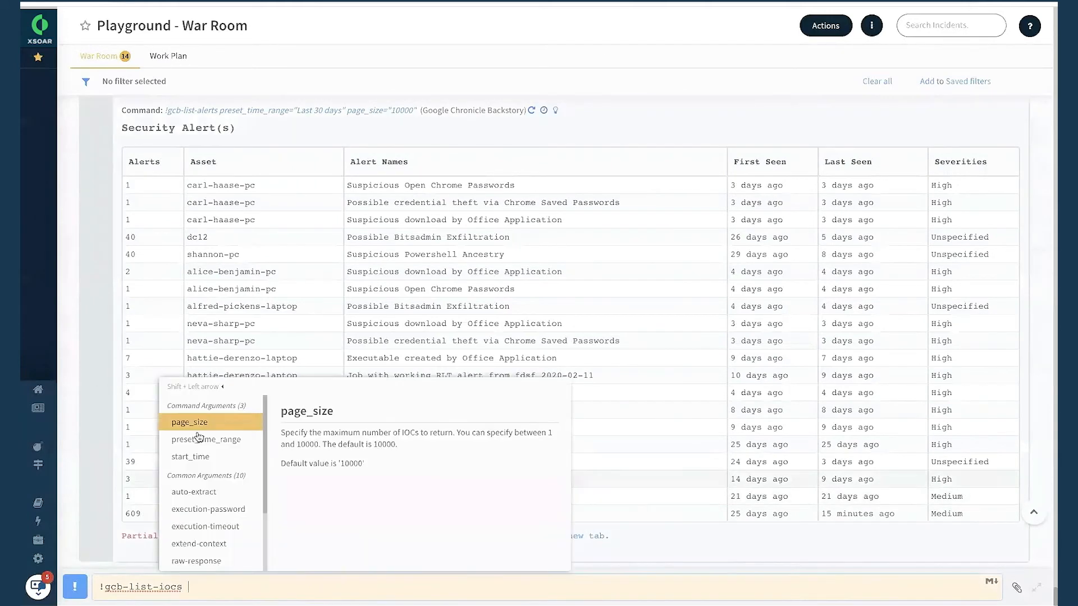
pyautogui.click(198, 438)
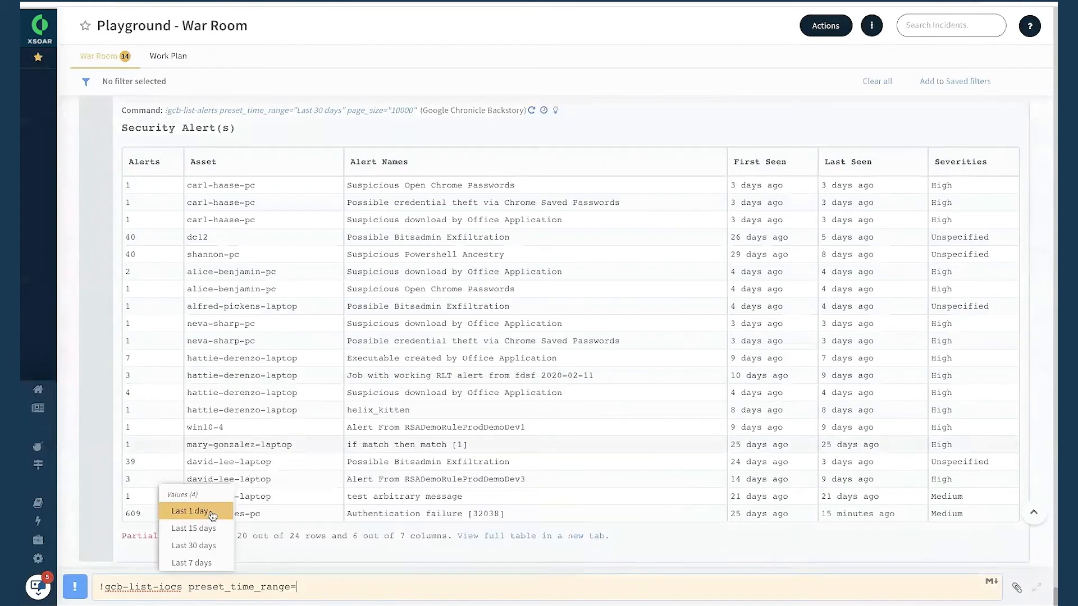
pyautogui.click(193, 545)
pyautogui.scroll(1, 432, 448)
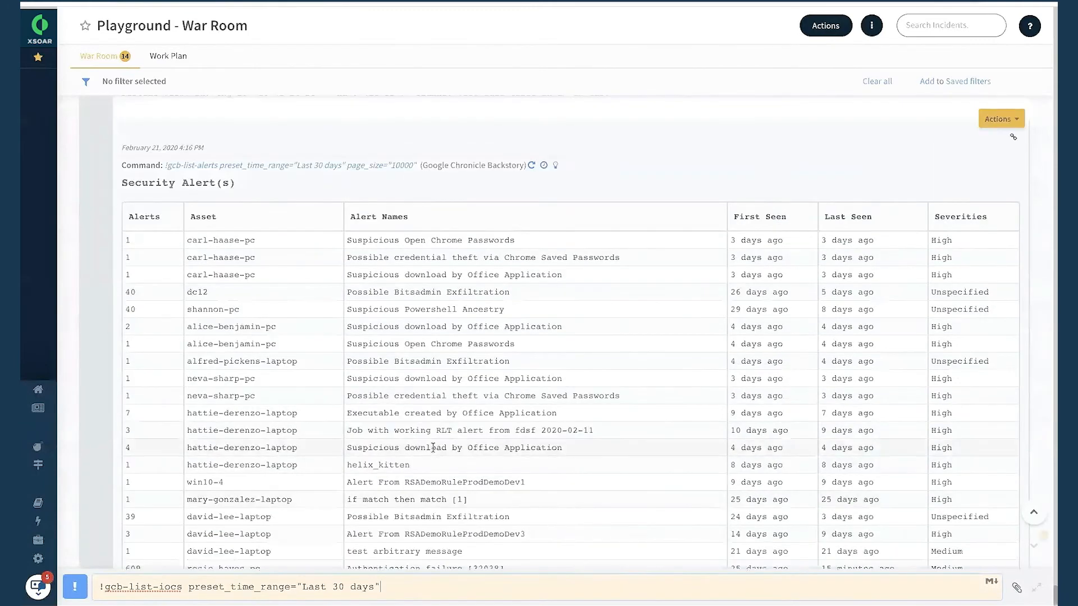
pyautogui.scroll(-1, 433, 447)
pyautogui.press('Return')
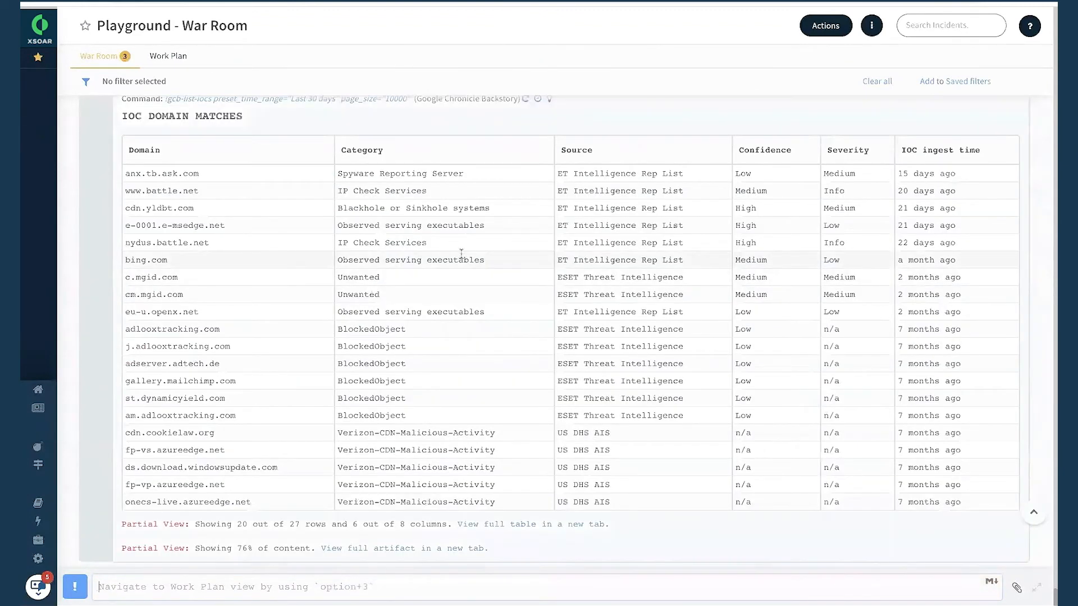
# Open the full IOC Domain Matches table in a new tab, examine all its rows and columns, and return to the War Room.
pyautogui.click(489, 525)
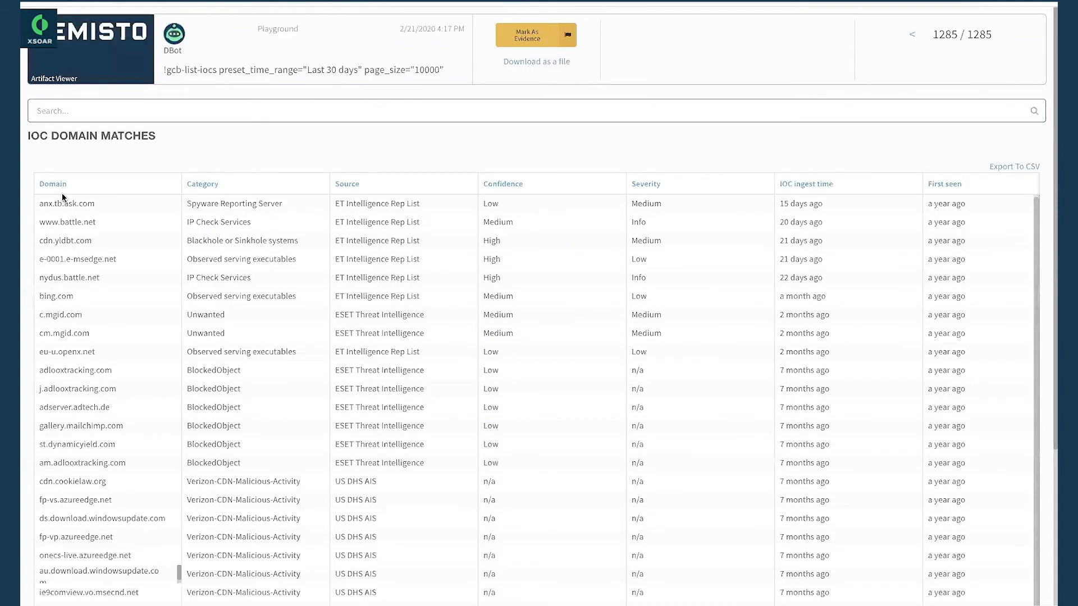
pyautogui.scroll(-1, 261, 427)
pyautogui.hscroll(3, 488, 390)
pyautogui.hscroll(2, 462, 395)
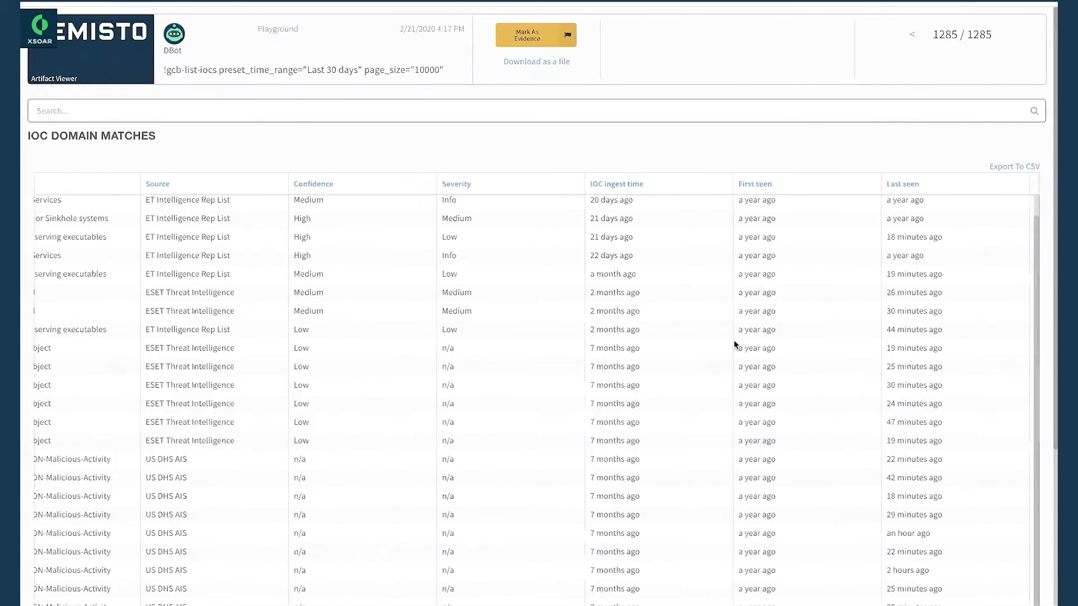
pyautogui.hscroll(-3, 712, 360)
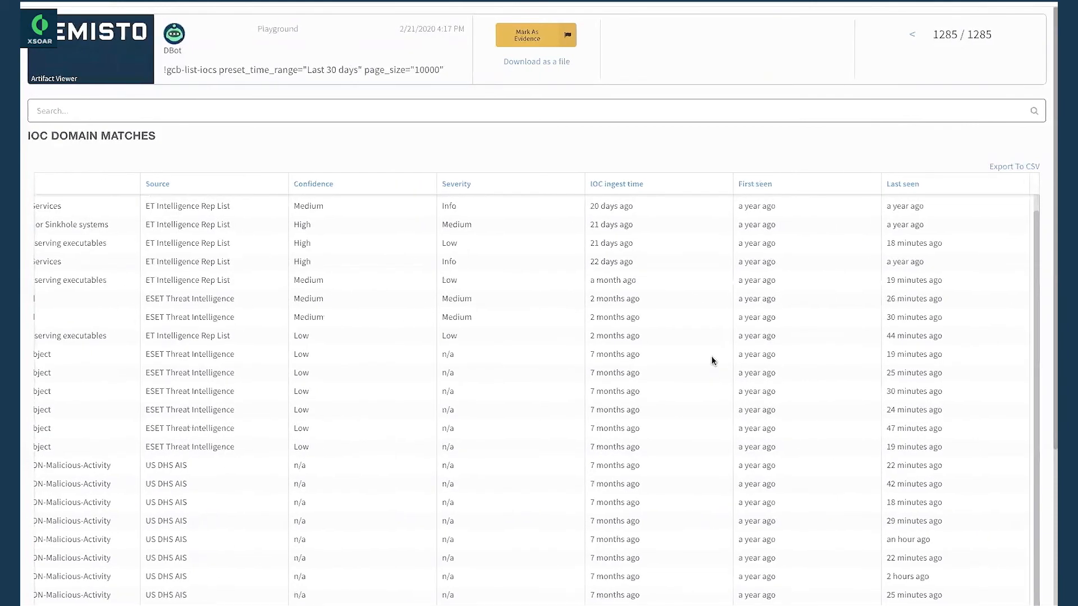
pyautogui.scroll(-2, 712, 359)
pyautogui.hscroll(-2, 712, 360)
pyautogui.scroll(3, 712, 360)
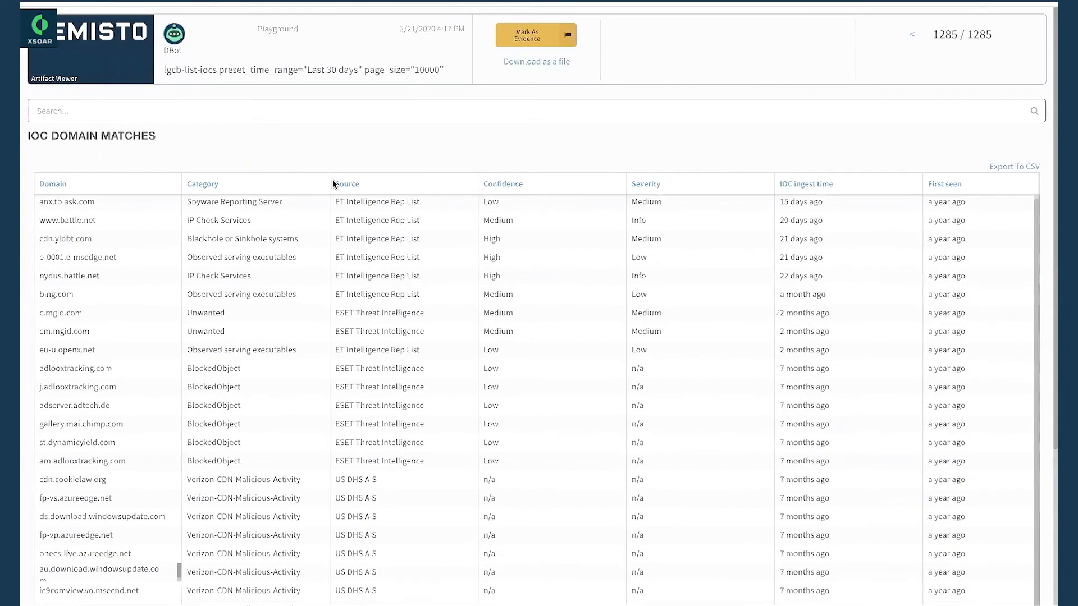
pyautogui.press('Escape')
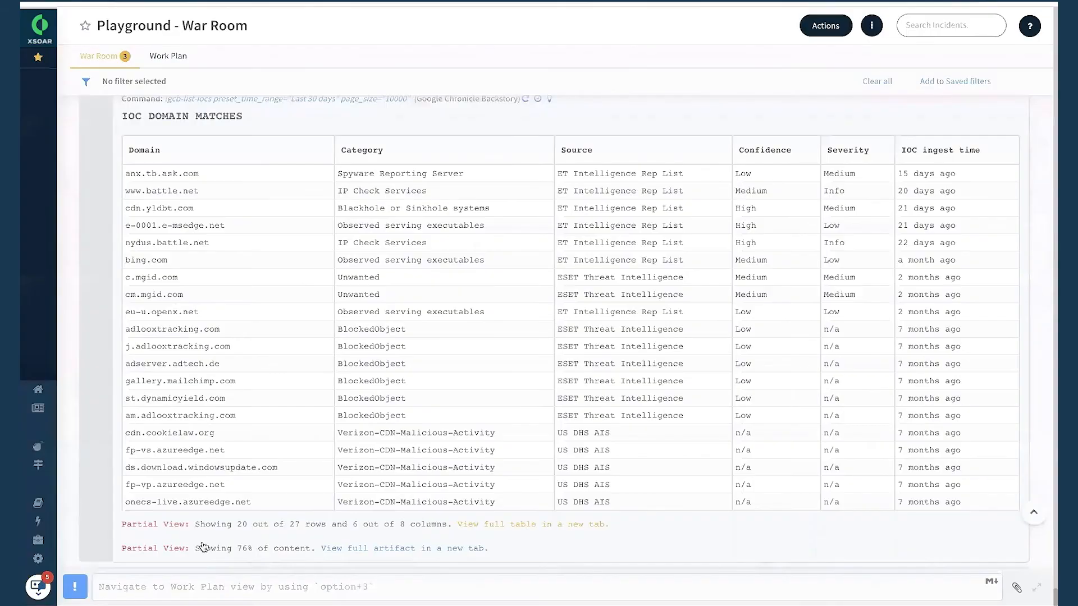
# Begin a new ! command in the War Room command line.
pyautogui.click(192, 587)
pyautogui.write('!')
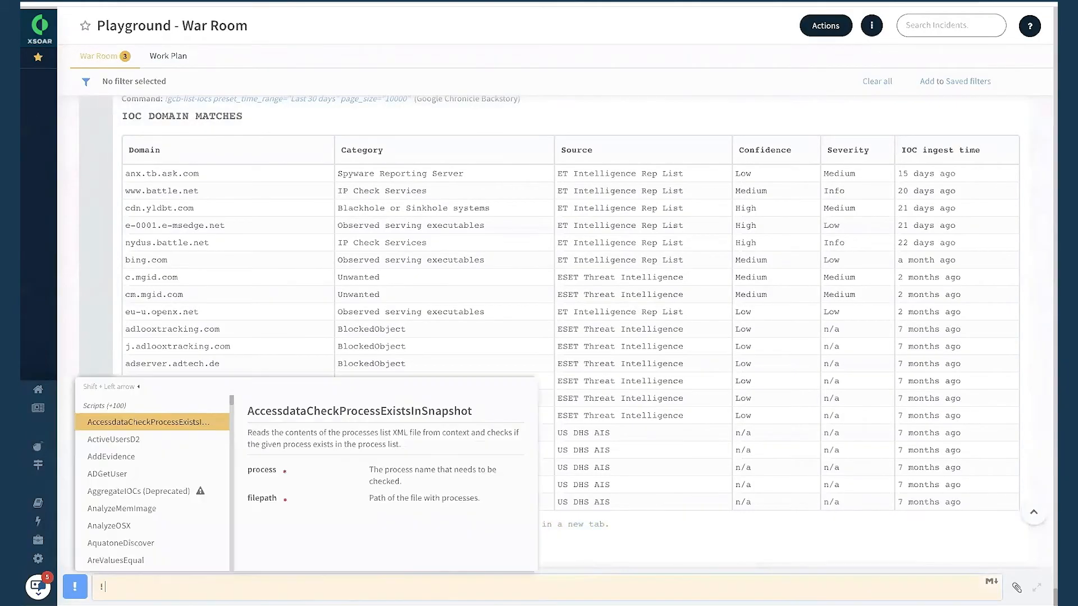
pyautogui.write('gcb-')
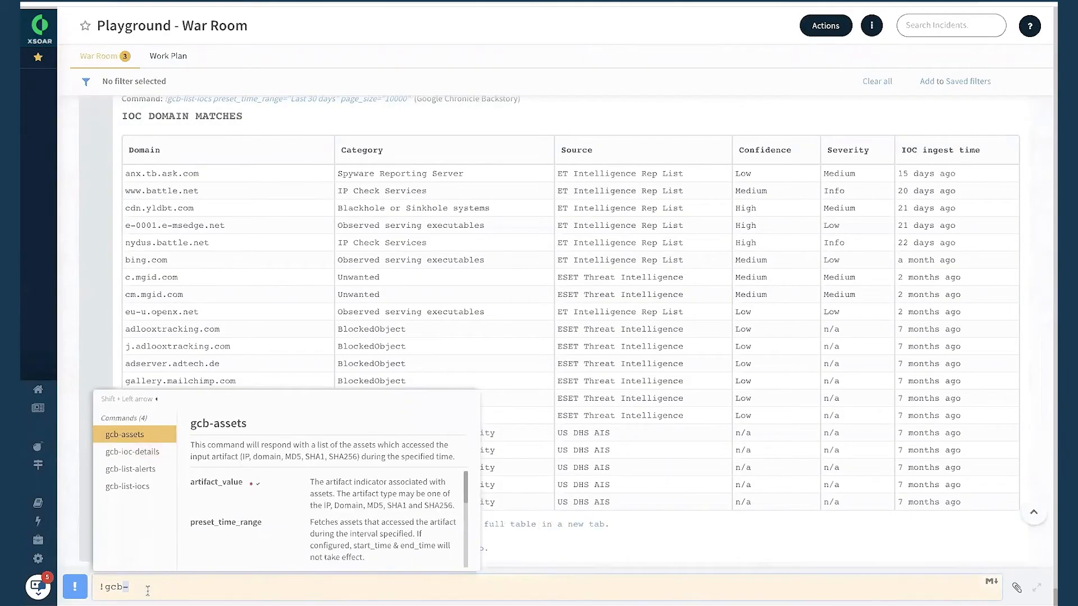
pyautogui.press('BackSpace')
pyautogui.press('BackSpace')
pyautogui.press('BackSpace')
pyautogui.press('BackSpace')
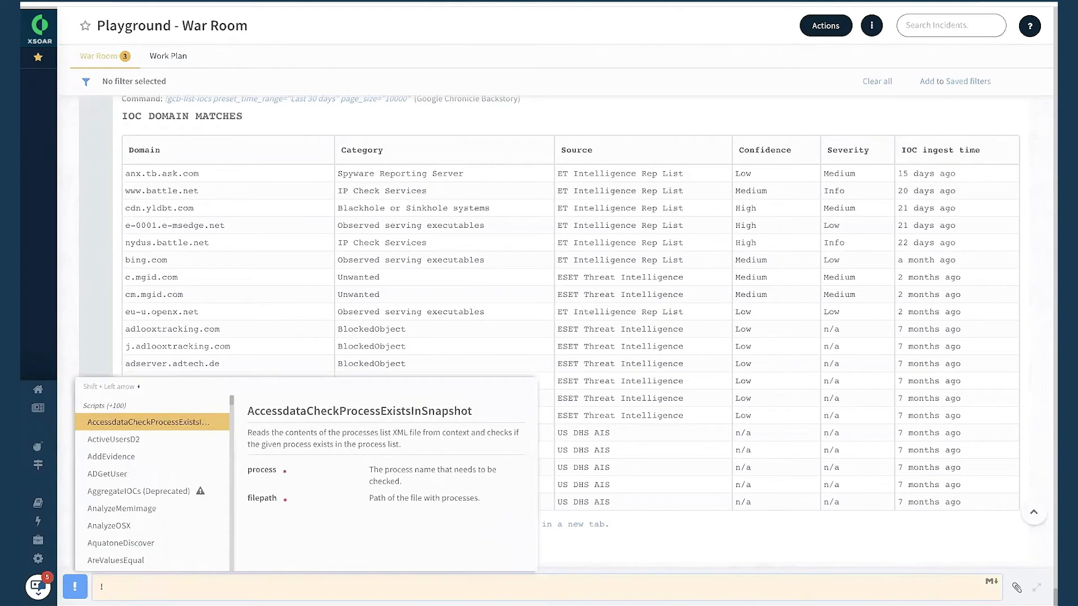
# Choose the !ip reputation command and set its ip argument to 8.8.8.8.
pyautogui.write('ip')
pyautogui.scroll(-5, 162, 443)
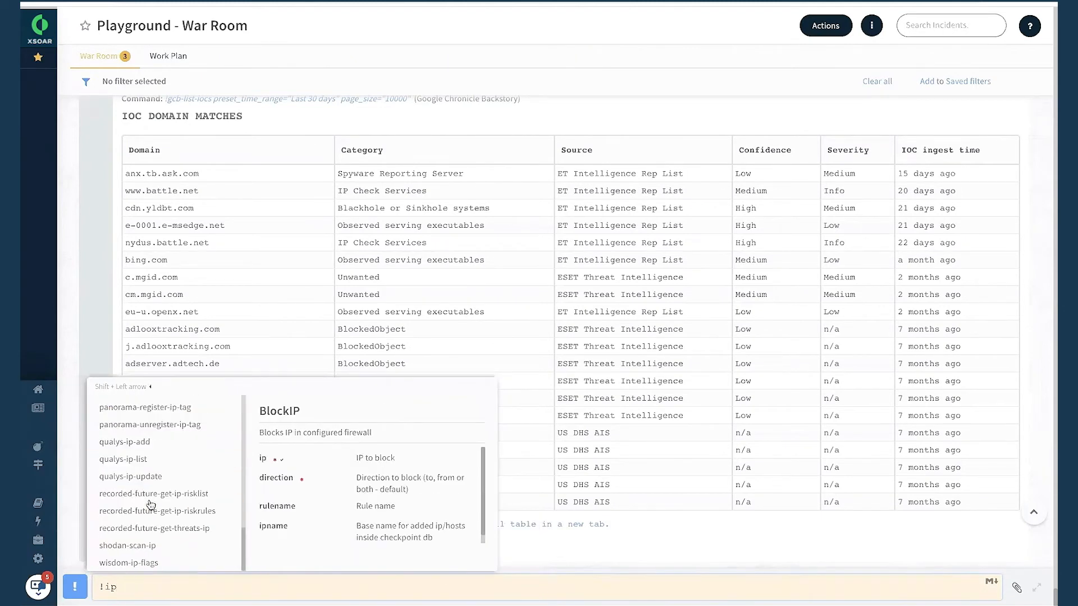
pyautogui.scroll(4, 162, 443)
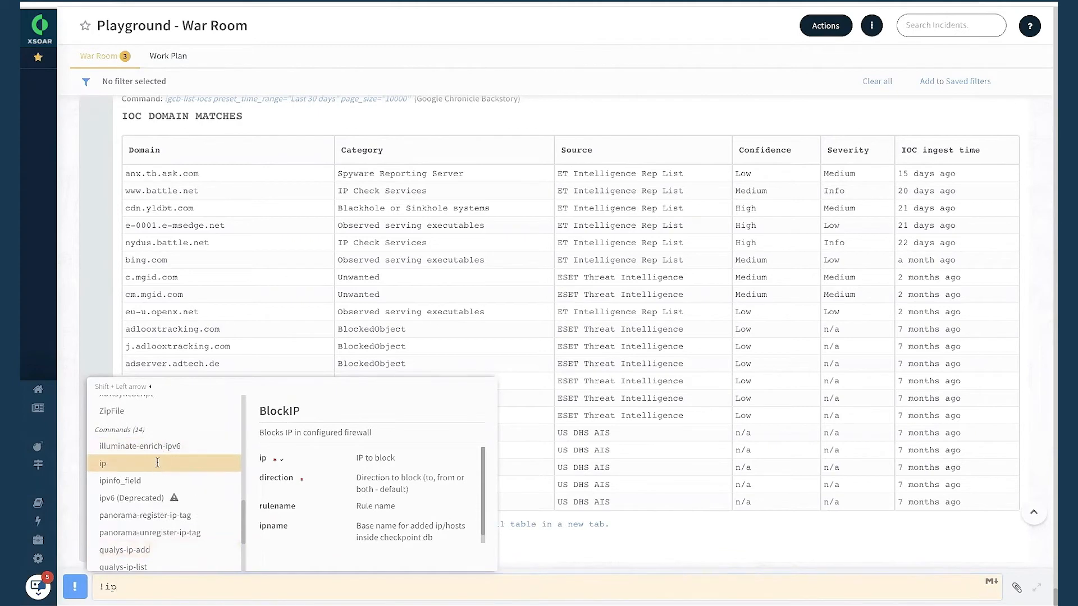
pyautogui.press('Escape')
pyautogui.click(160, 428)
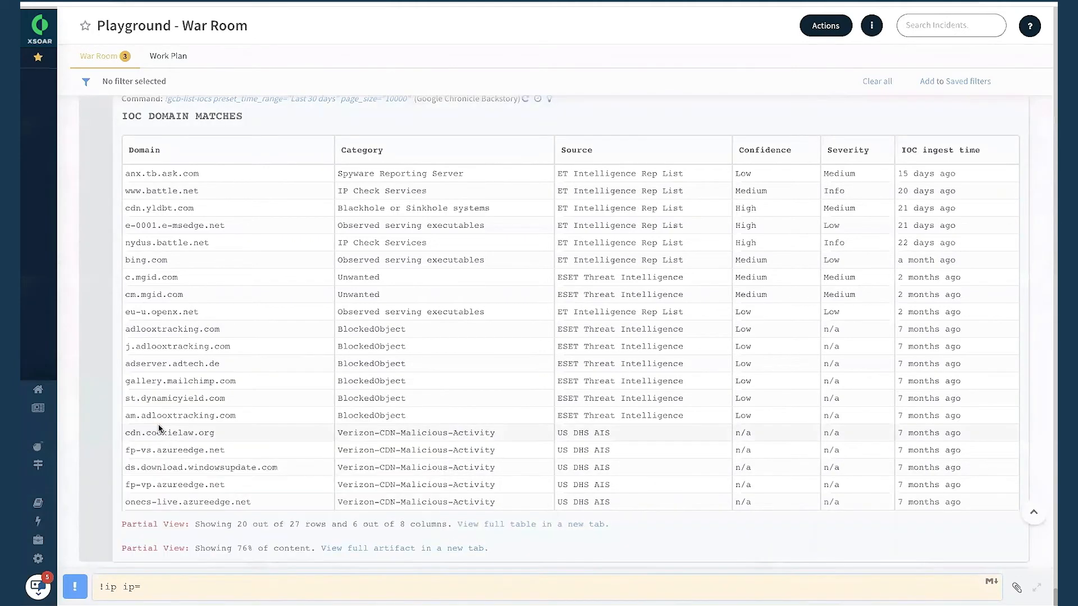
pyautogui.write('8.8.8.8')
# Limit the IP lookup with using="Google Chronicle Backstory_instance_1", run it, and examine the returned reputation parameters.
pyautogui.scroll(-3, 209, 504)
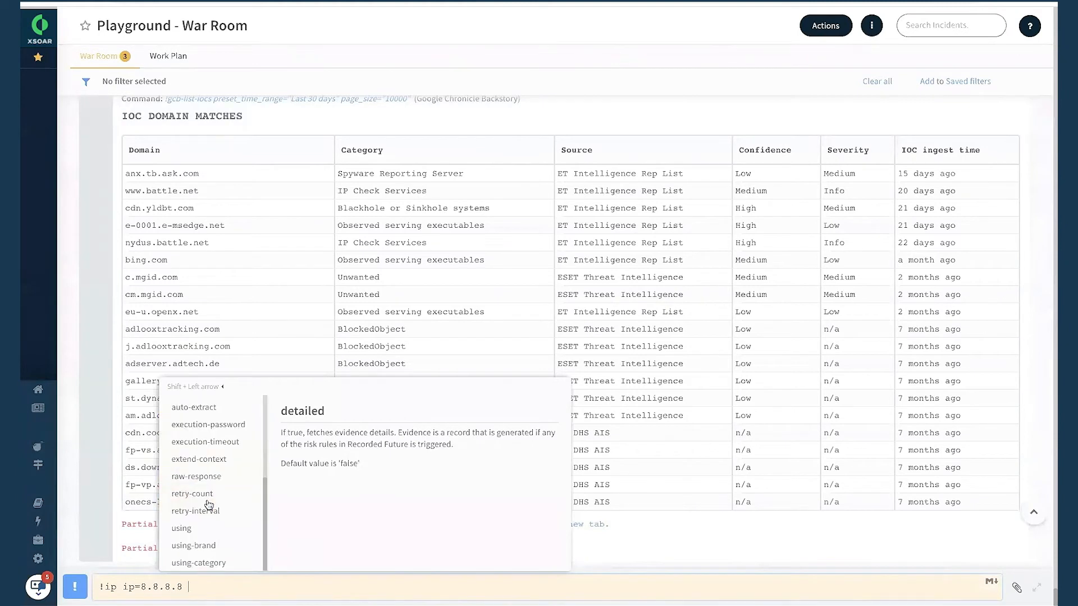
pyautogui.click(197, 531)
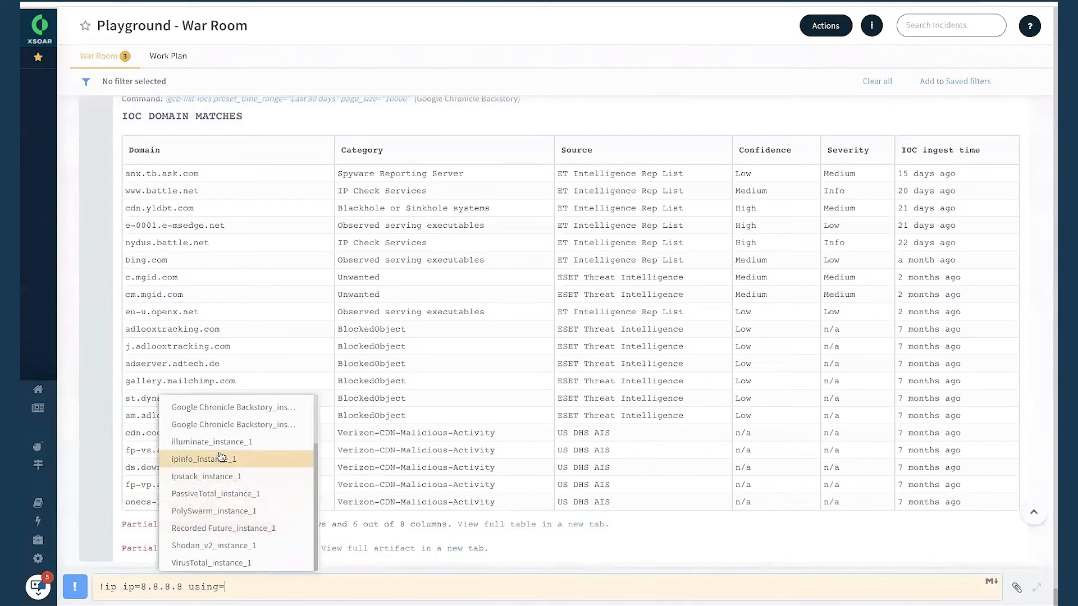
pyautogui.click(241, 410)
pyautogui.press('Return')
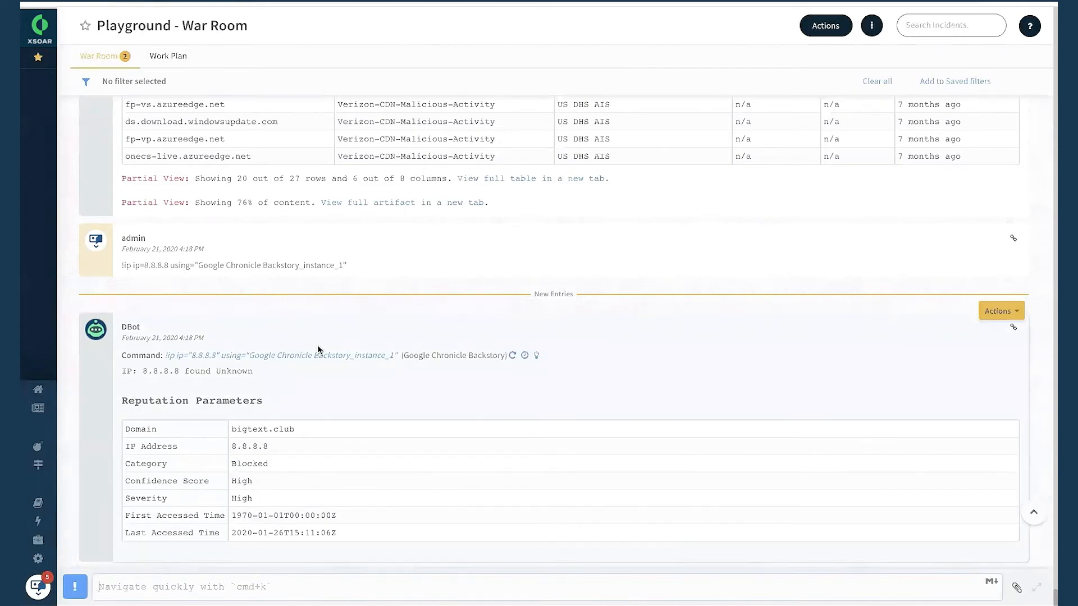
pyautogui.scroll(15, 318, 350)
pyautogui.scroll(-15, 318, 350)
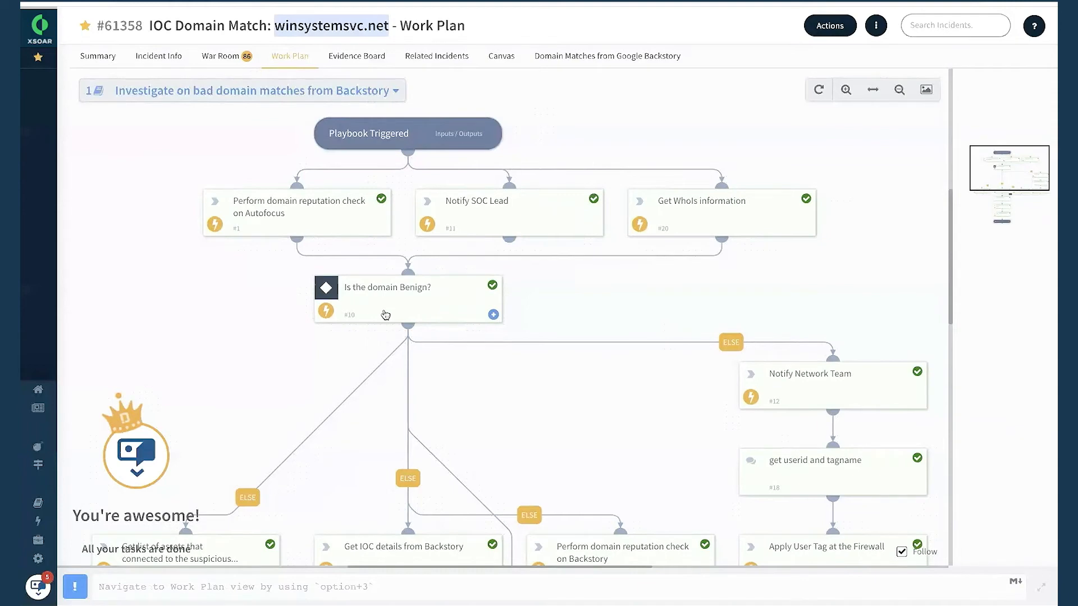
# In the winsystemsvc.net incident's Work Plan, open the Autofocus domain reputation check and examine its latest PAN verdict.
pyautogui.moveTo(476, 363); pyautogui.dragTo(469, 373)
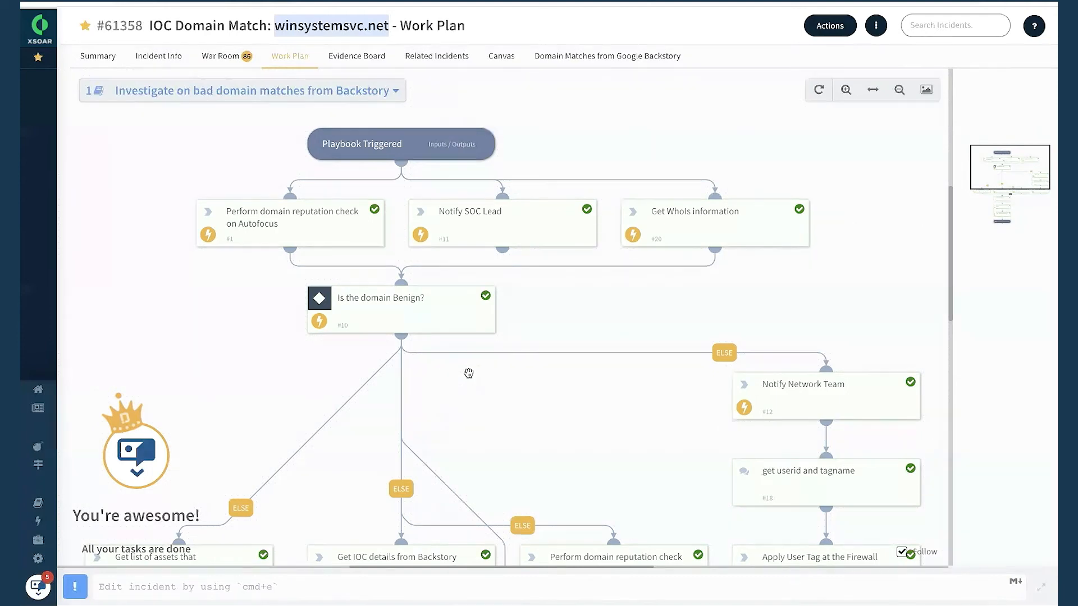
pyautogui.moveTo(469, 373); pyautogui.dragTo(504, 383)
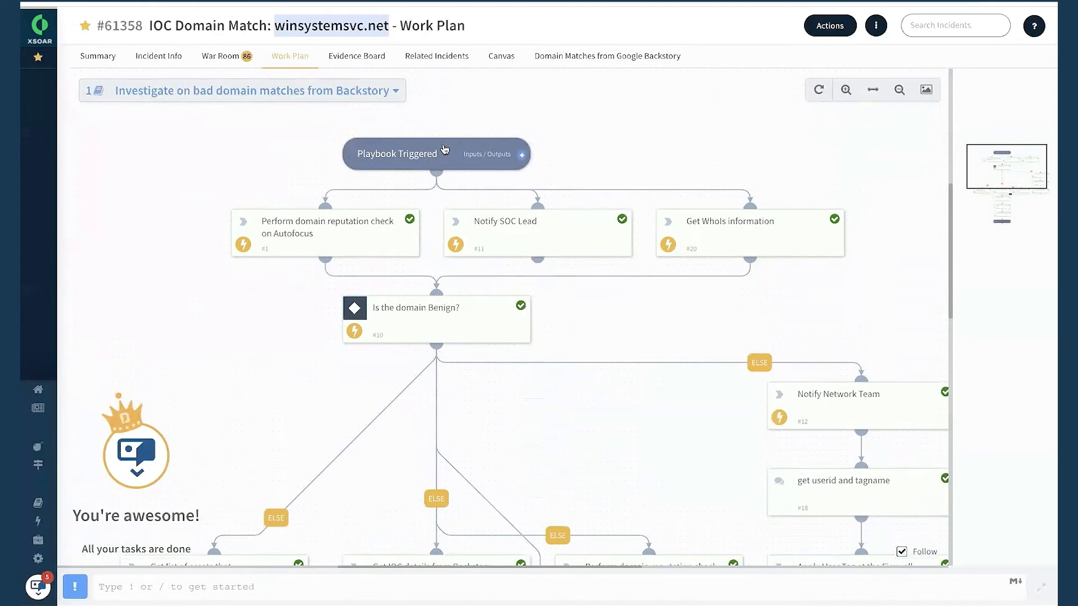
pyautogui.click(362, 230)
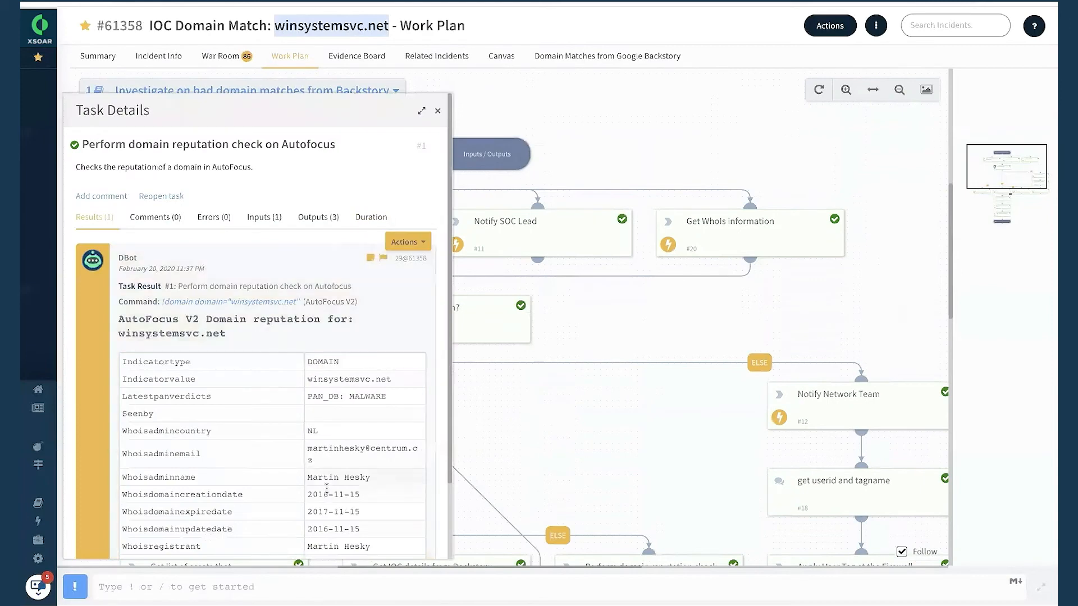
pyautogui.scroll(-2, 327, 488)
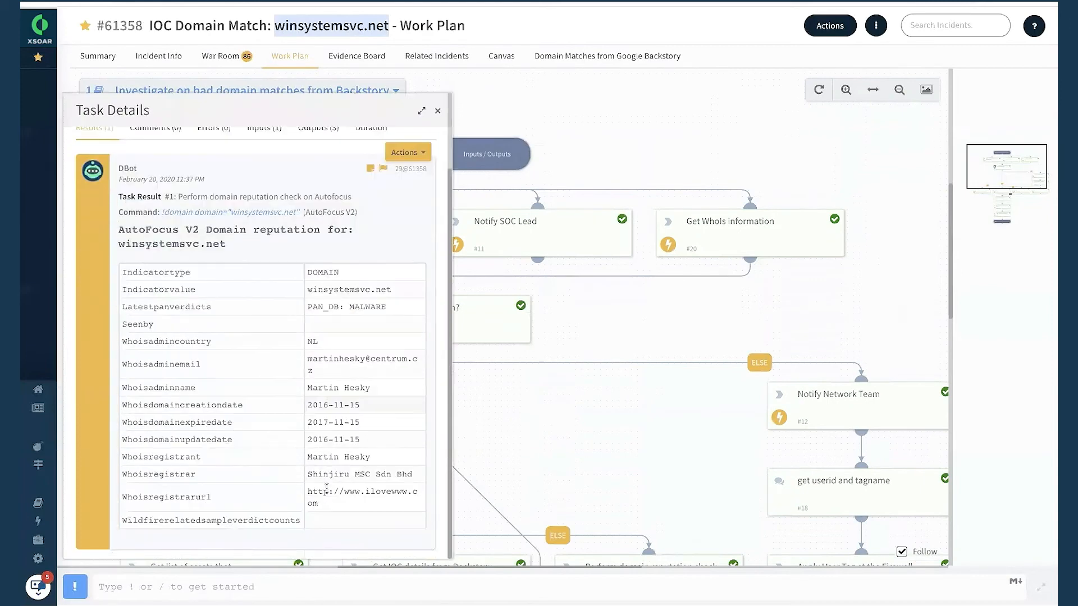
pyautogui.click(318, 306)
pyautogui.moveTo(385, 306); pyautogui.dragTo(308, 307)
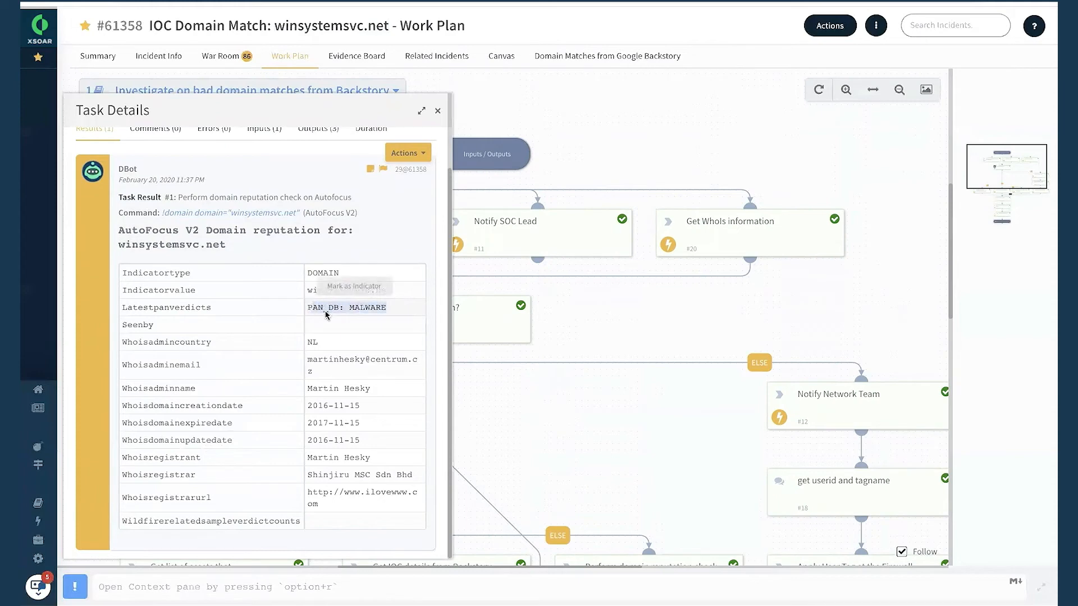
pyautogui.click(325, 313)
pyautogui.click(438, 110)
# Examine the Notify SOC Lead task's assignment result and the Get WhoIs information task's results, including the registrar.
pyautogui.click(527, 243)
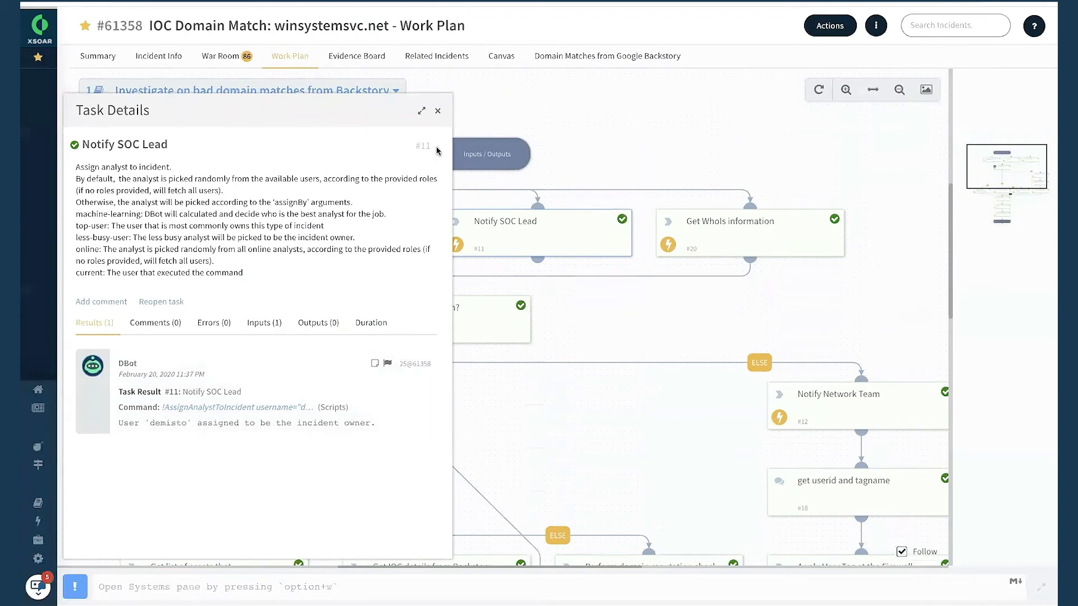
pyautogui.click(438, 111)
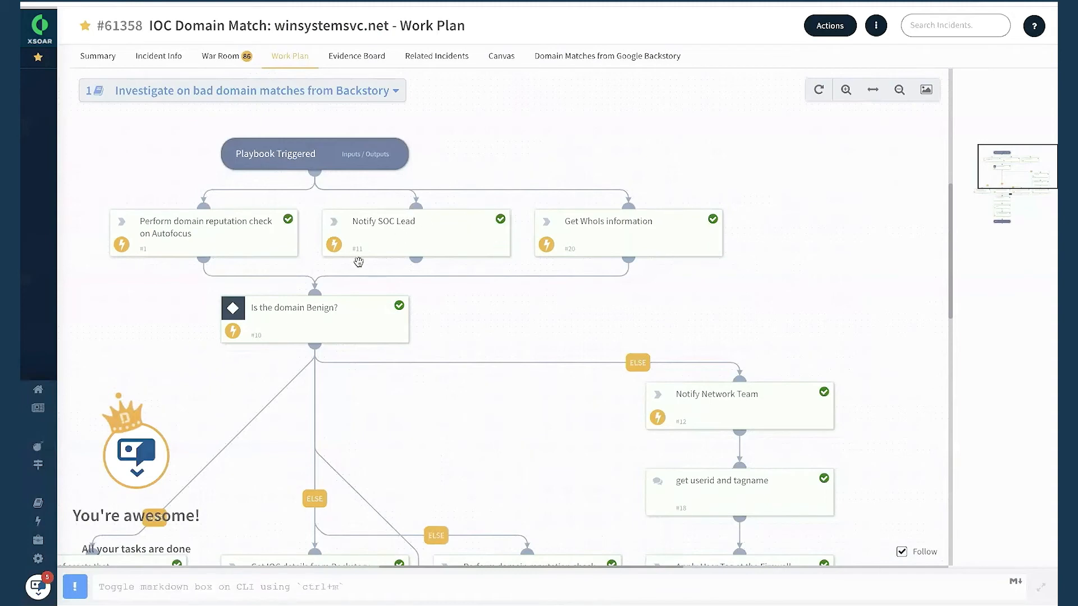
pyautogui.click(631, 229)
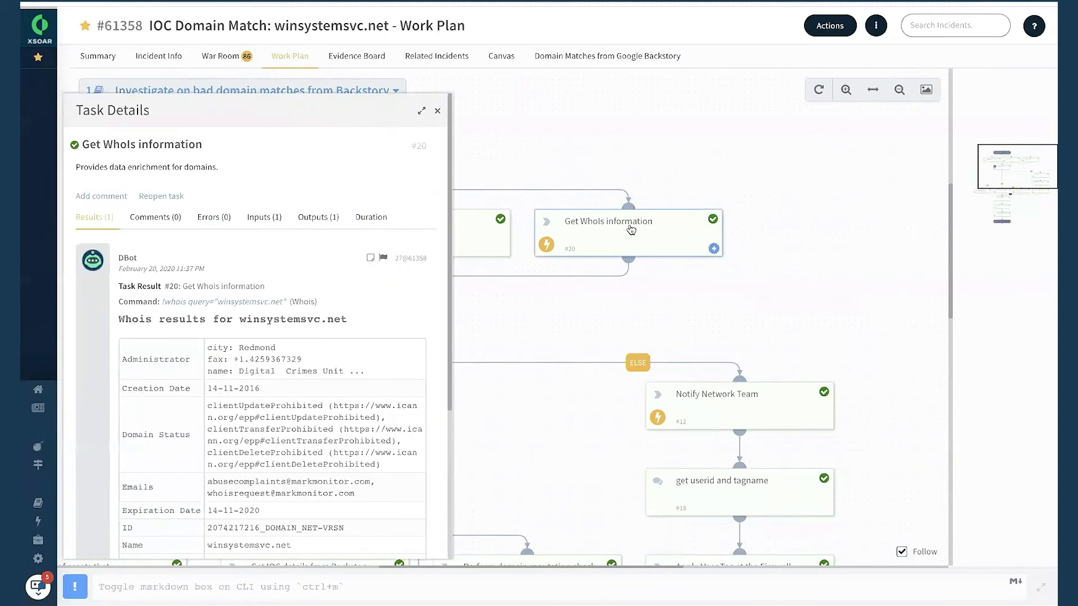
pyautogui.scroll(-4, 301, 353)
pyautogui.scroll(2, 298, 343)
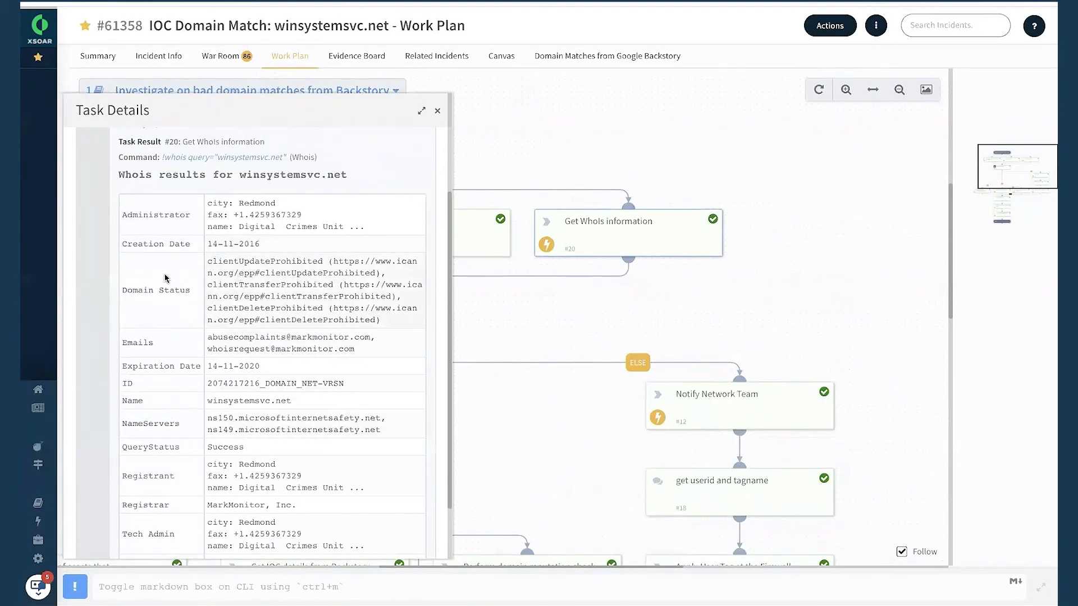
pyautogui.scroll(-1, 166, 278)
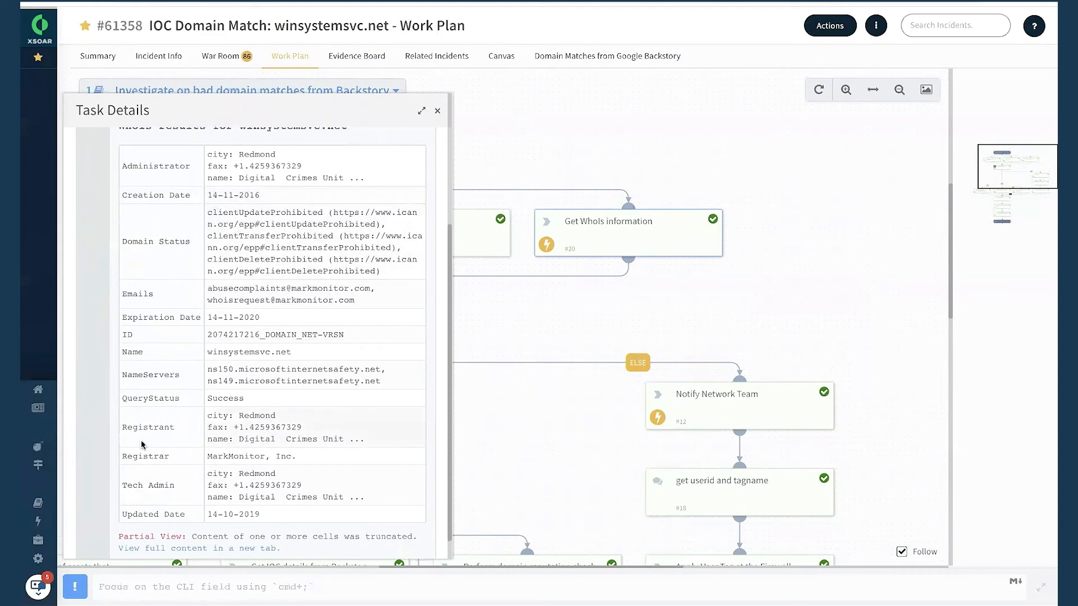
pyautogui.moveTo(210, 456); pyautogui.dragTo(341, 463)
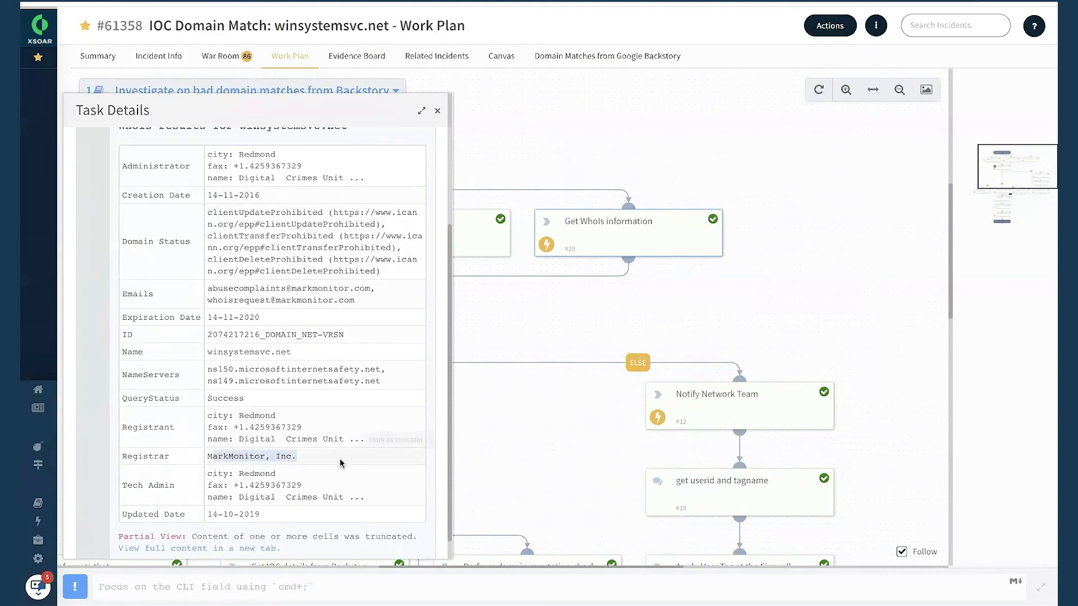
pyautogui.click(277, 473)
pyautogui.click(438, 112)
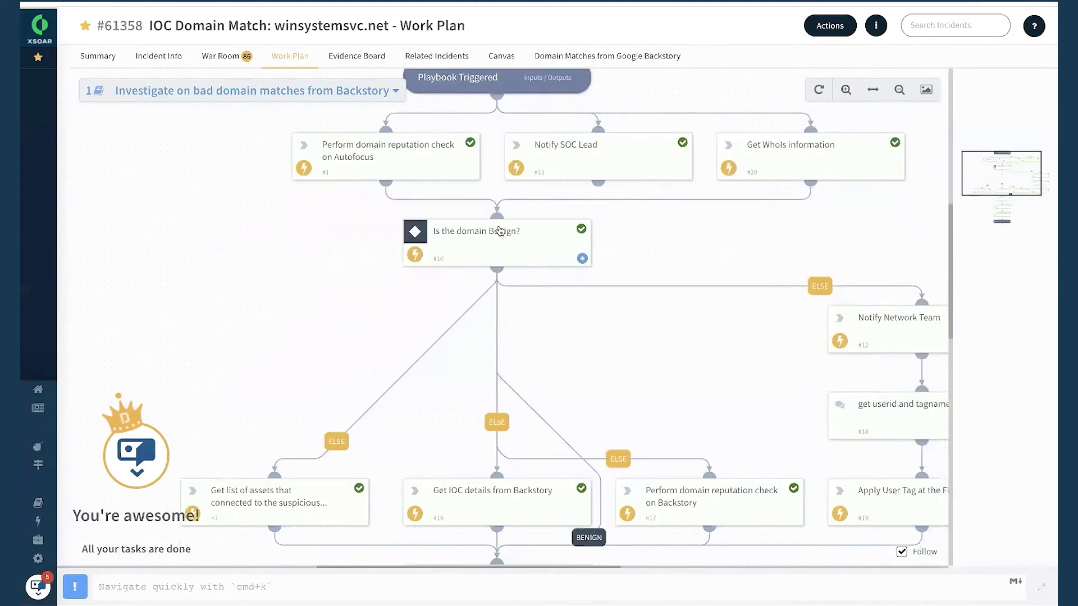
# Examine the condition result of the "Is the domain Benign?" task and the playbook branches that follow it.
pyautogui.click(500, 239)
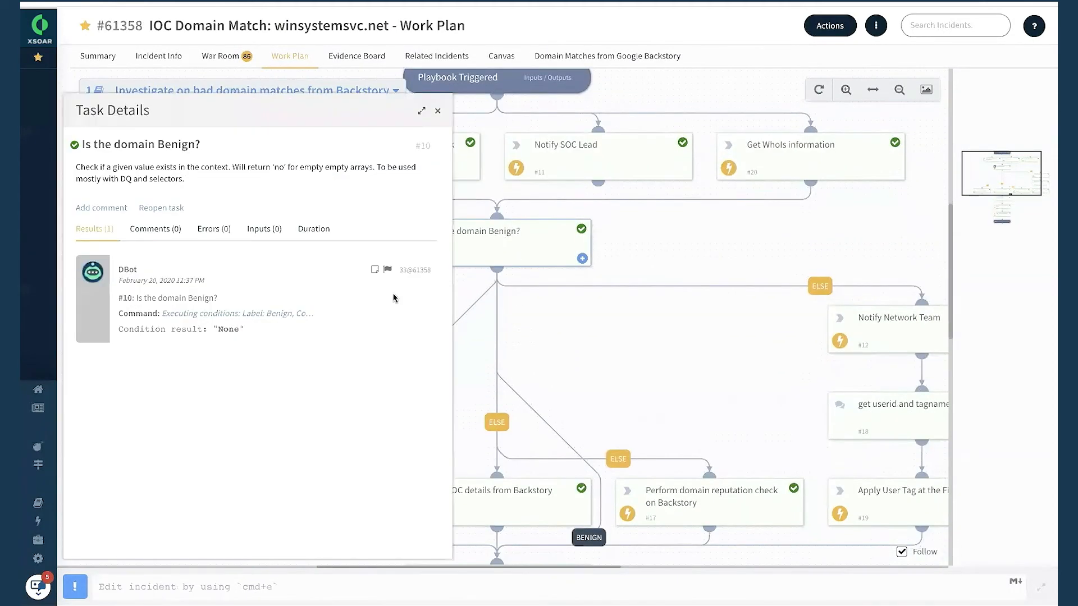
pyautogui.click(435, 111)
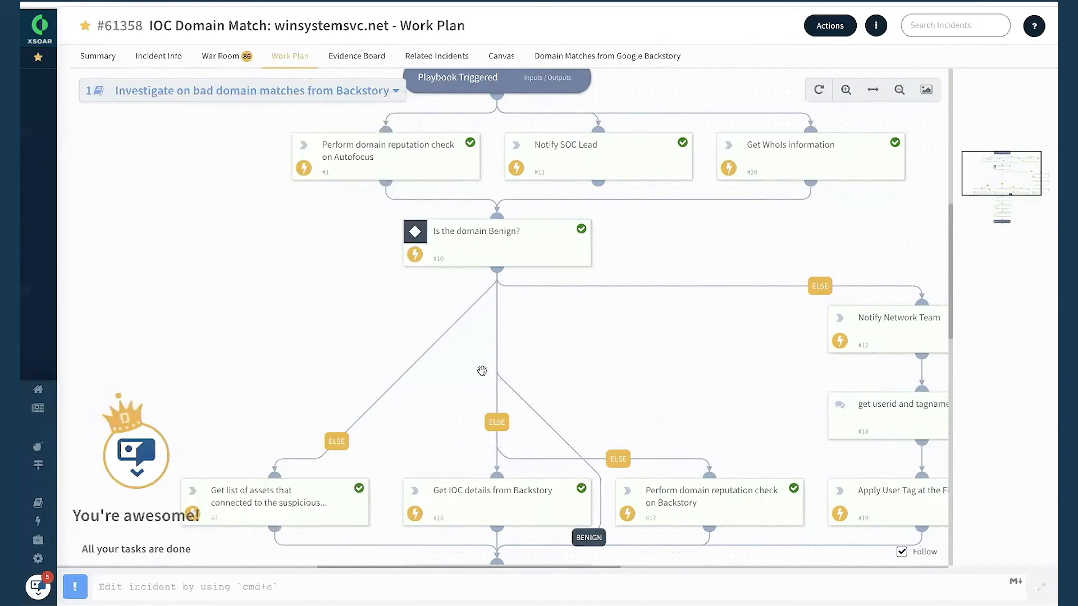
pyautogui.scroll(2, 483, 375)
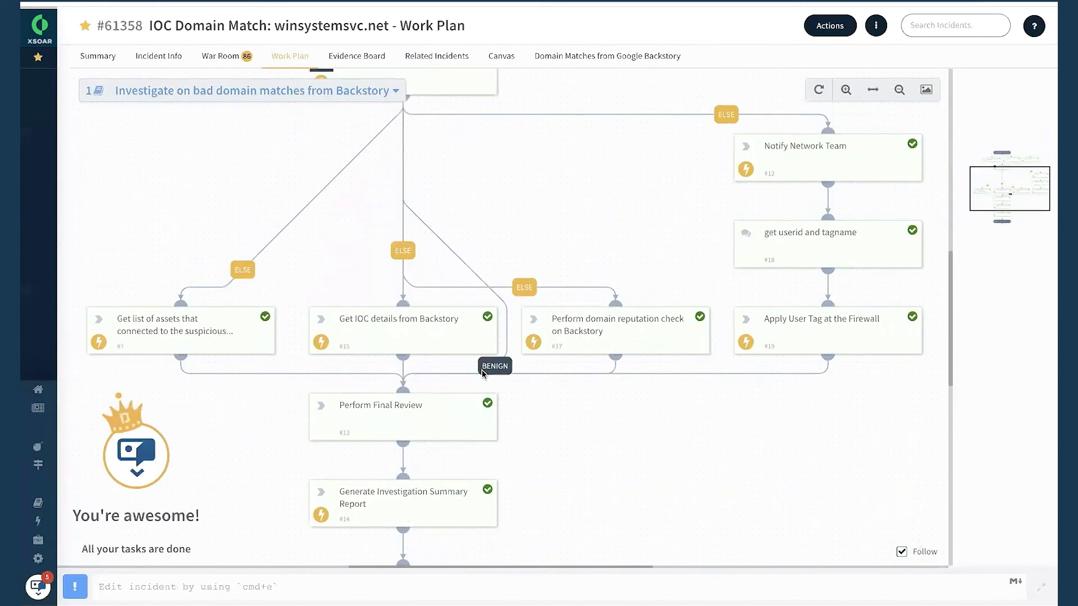
pyautogui.scroll(2, 483, 373)
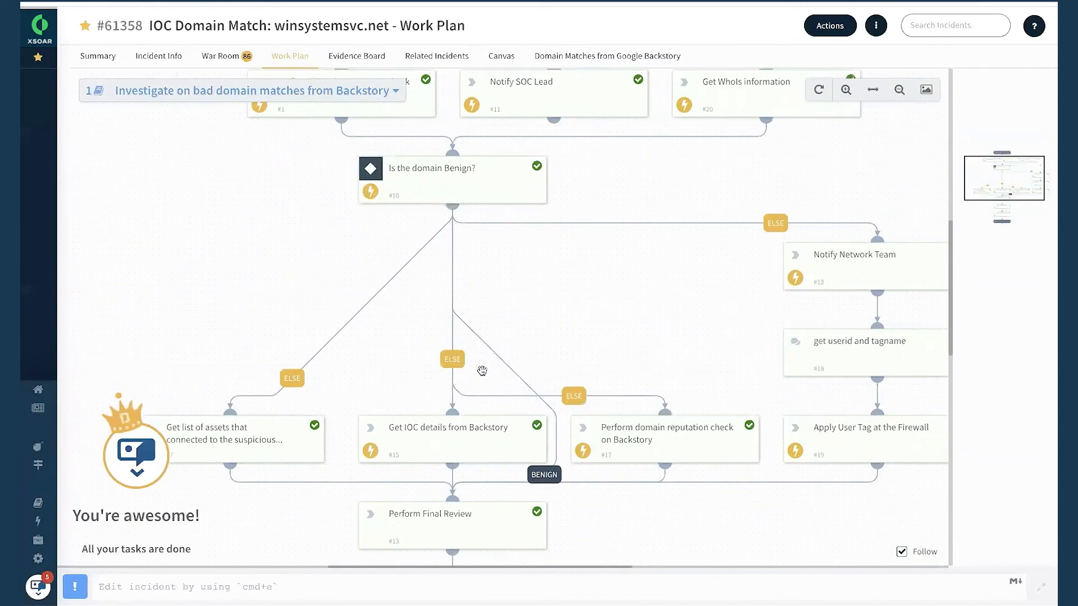
pyautogui.hscroll(2, 481, 371)
pyautogui.hscroll(2, 498, 274)
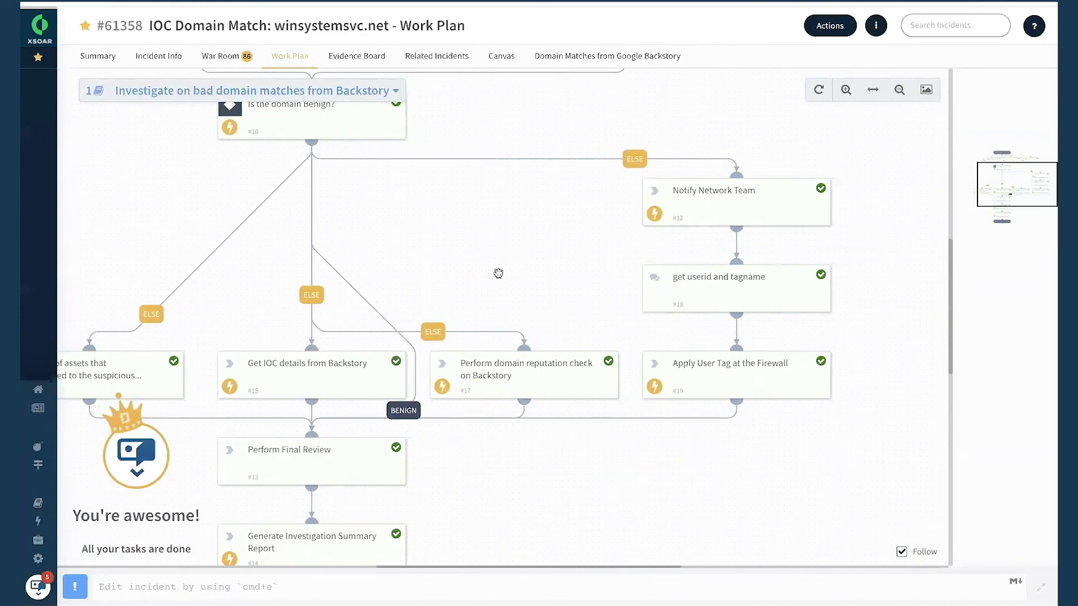
# Examine the mail result of the Notify Network Team task and the form answers in the get userid and tagname task.
pyautogui.click(686, 206)
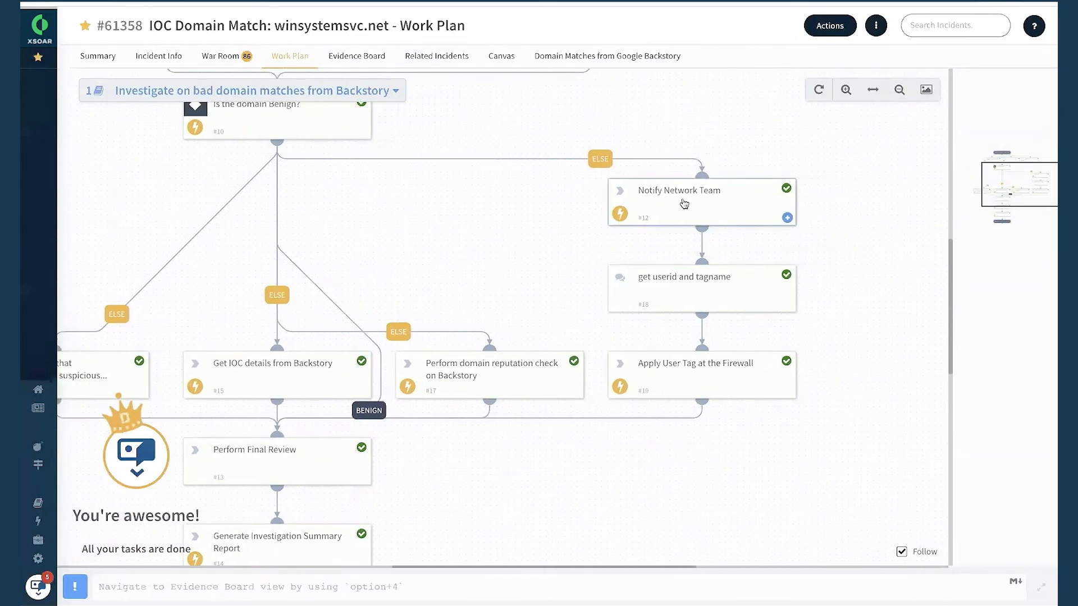
pyautogui.click(438, 111)
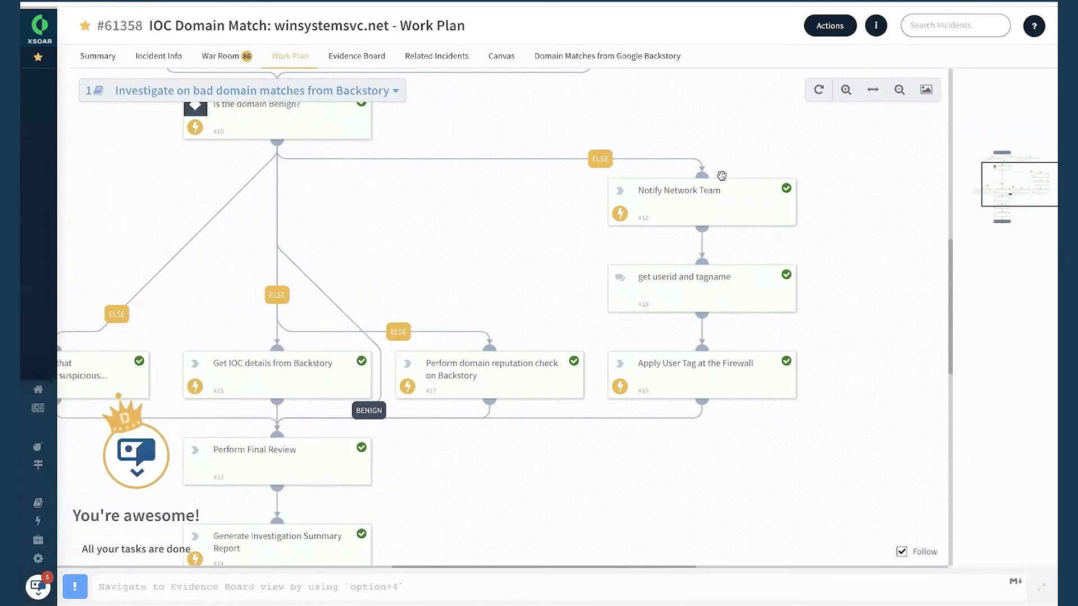
pyautogui.click(697, 198)
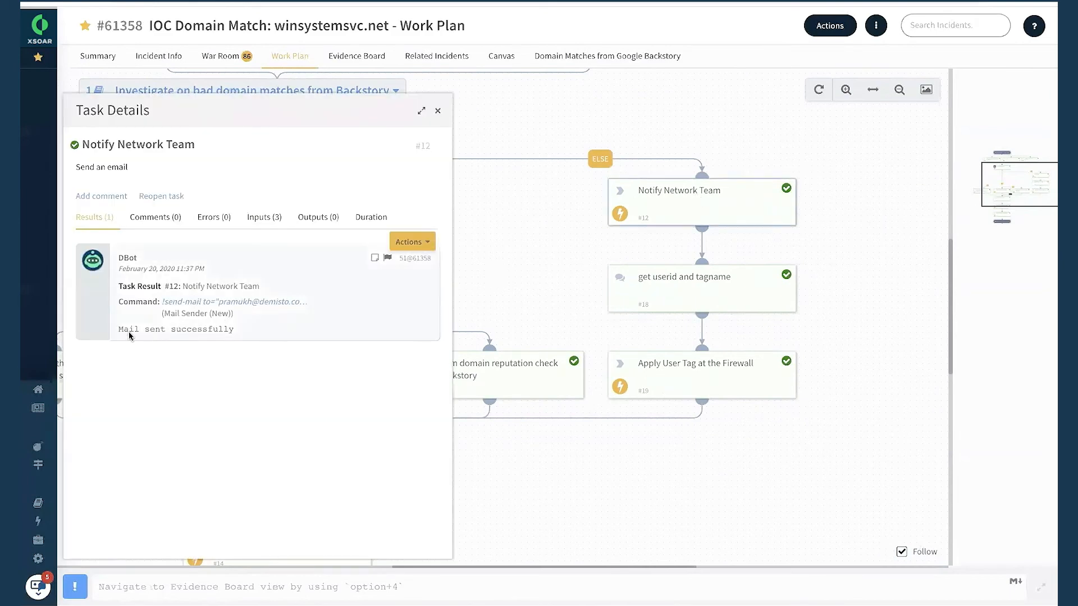
pyautogui.moveTo(118, 329); pyautogui.dragTo(276, 334)
pyautogui.click(438, 110)
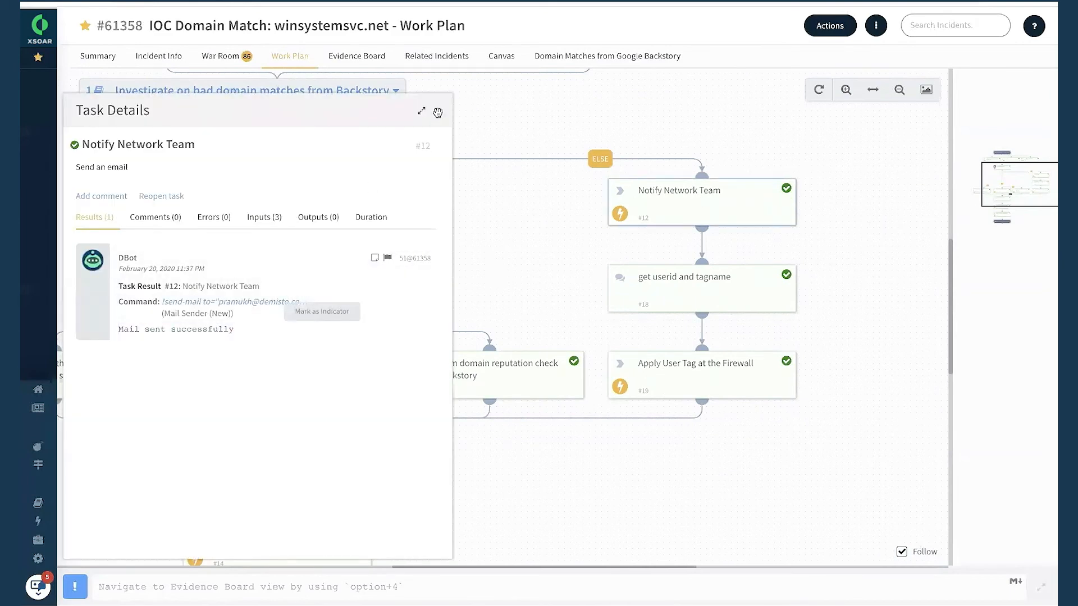
pyautogui.click(680, 292)
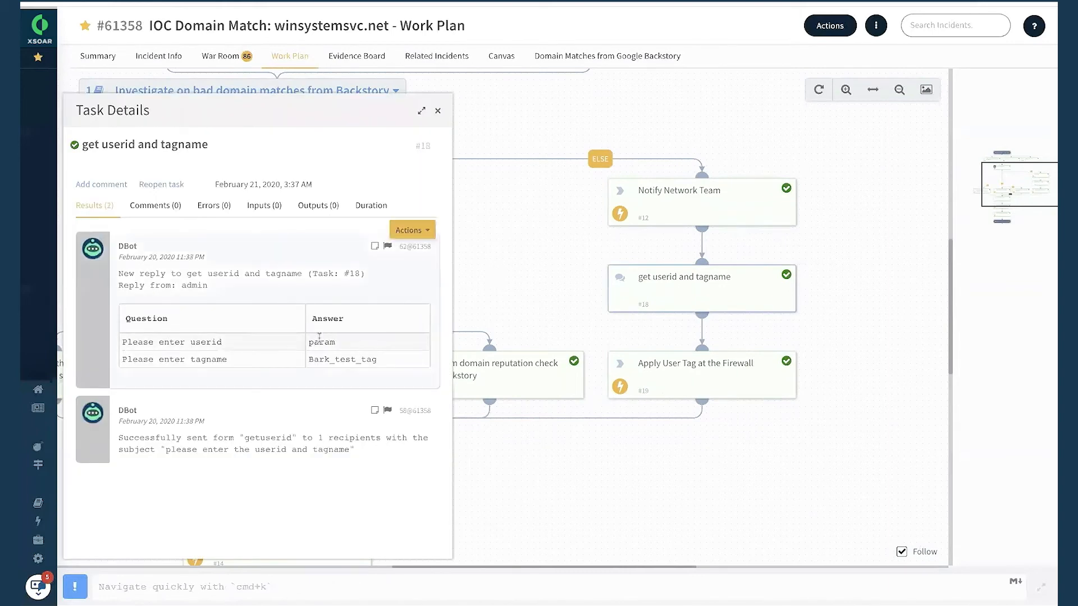
pyautogui.click(438, 111)
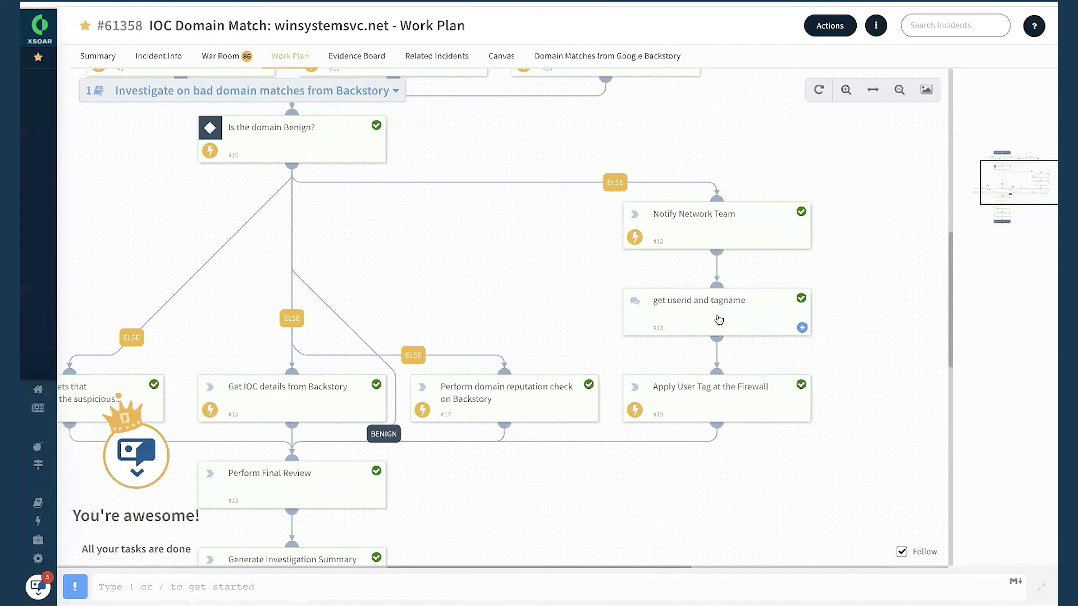
# Open the Perform domain reputation check on Backstory task and examine the reputation results from its different sources.
pyautogui.scroll(-1, 698, 285)
pyautogui.hscroll(-1, 698, 286)
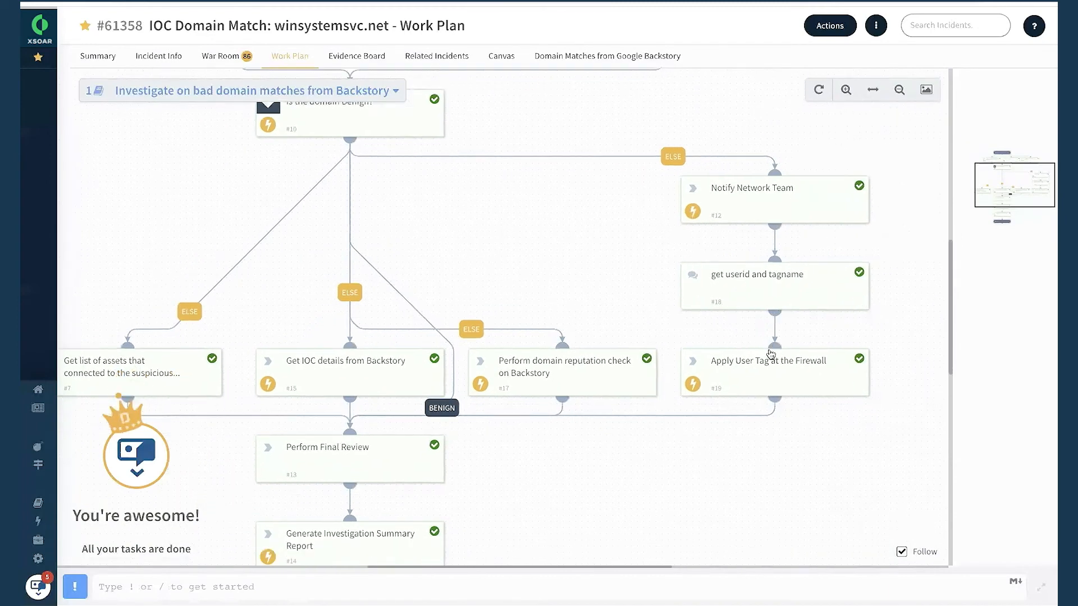
pyautogui.hscroll(-2, 770, 350)
pyautogui.scroll(-2, 770, 350)
pyautogui.scroll(-1, 770, 350)
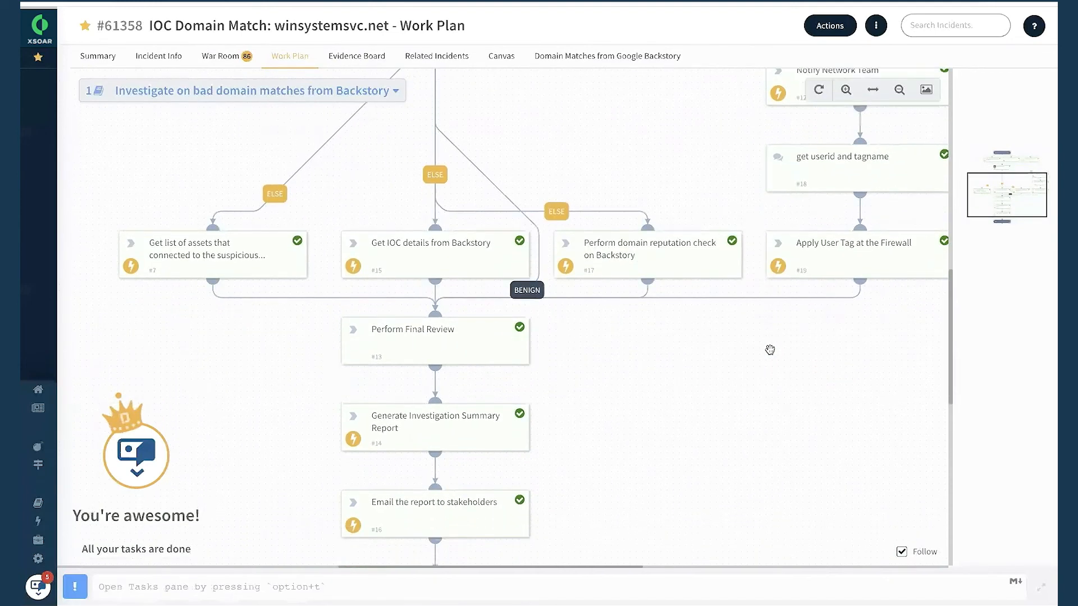
pyautogui.hscroll(-1, 770, 350)
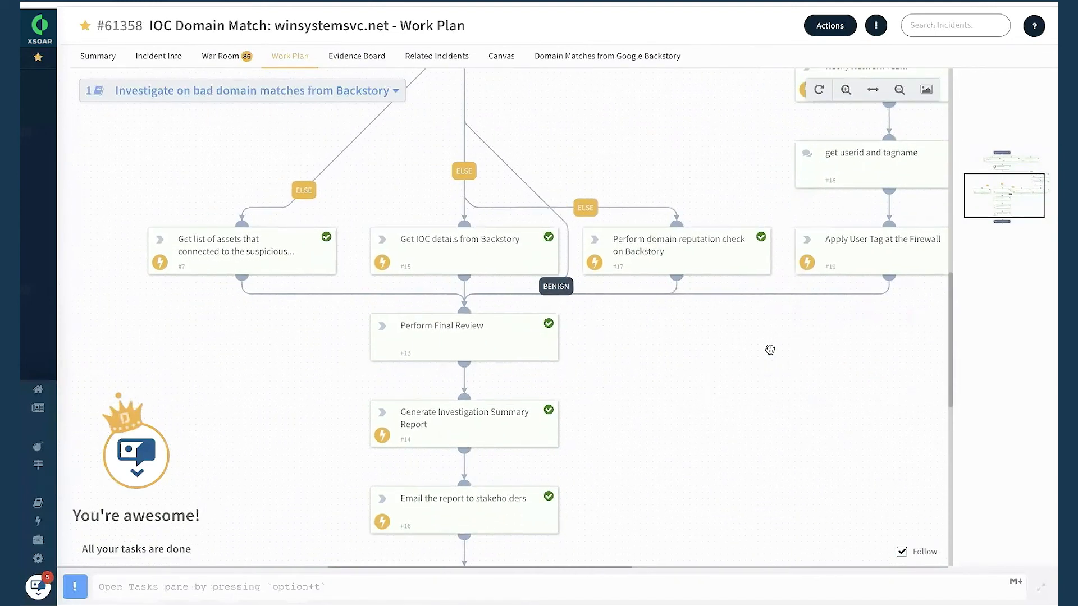
pyautogui.click(686, 258)
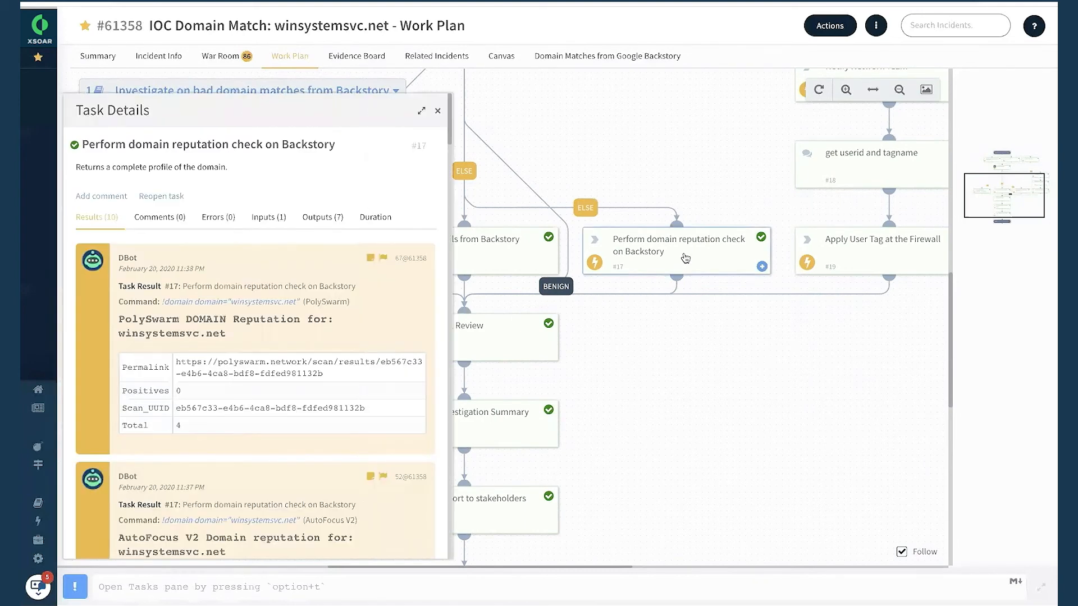
pyautogui.scroll(-10, 371, 337)
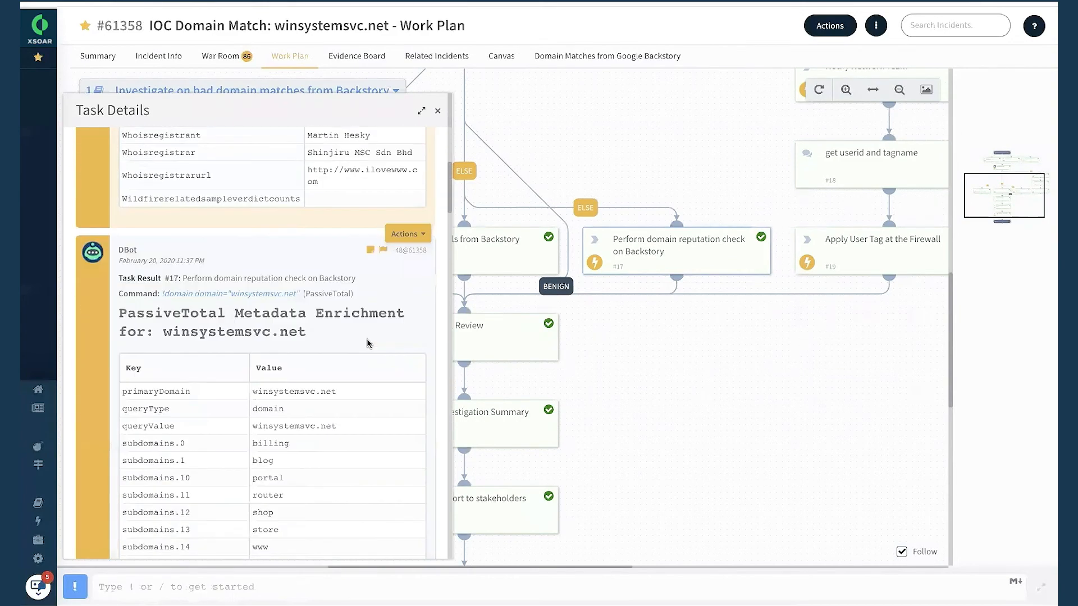
pyautogui.scroll(-5, 368, 343)
# Open the Get IOC details from Backstory task and examine the category given for winsystemsvc.net.
pyautogui.click(477, 245)
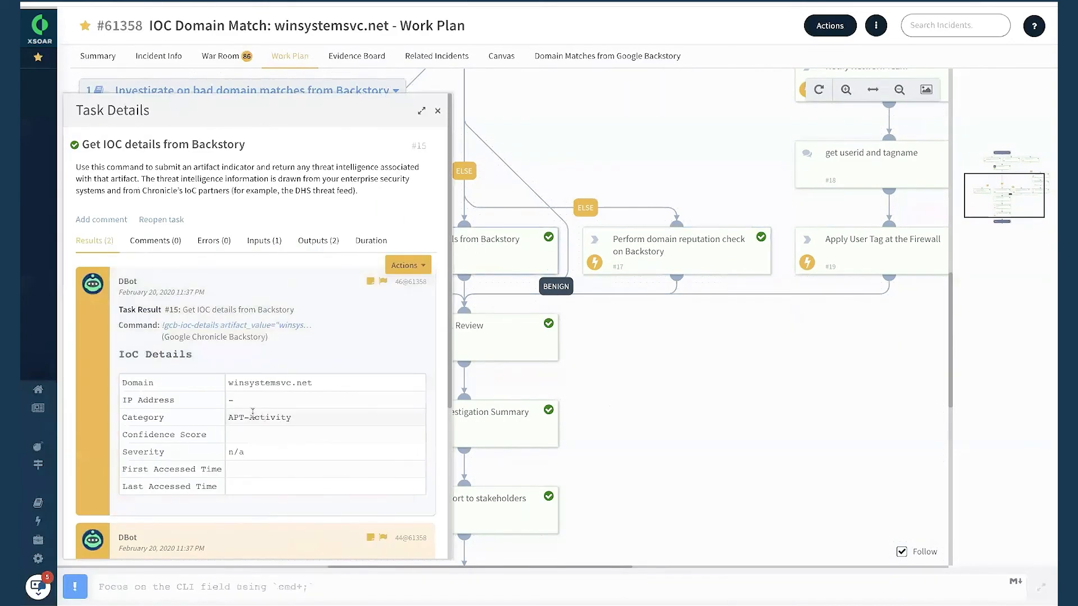
pyautogui.moveTo(229, 417); pyautogui.dragTo(320, 421)
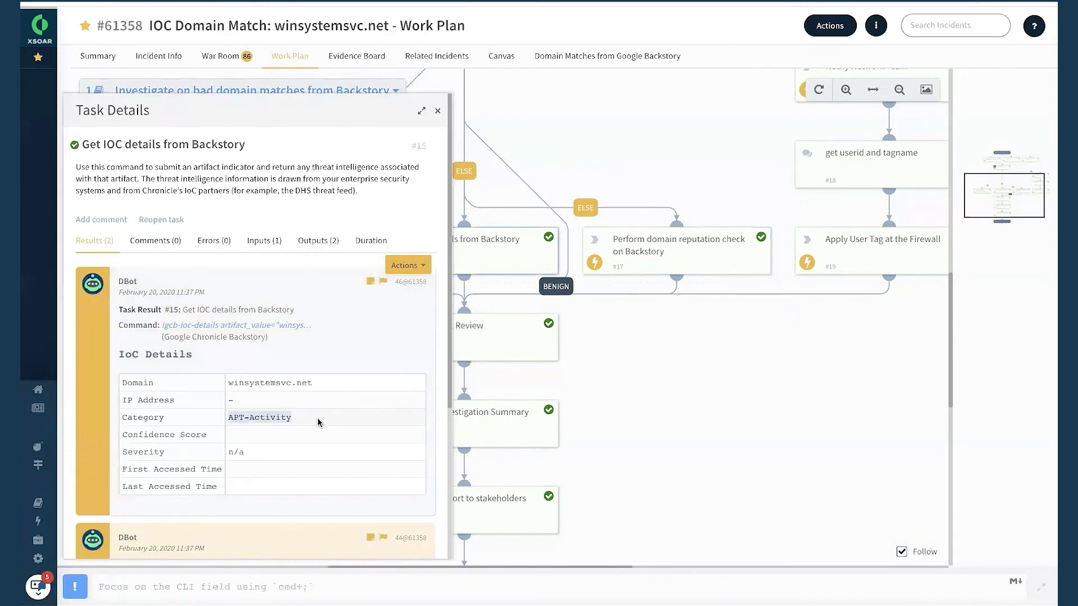
pyautogui.click(437, 114)
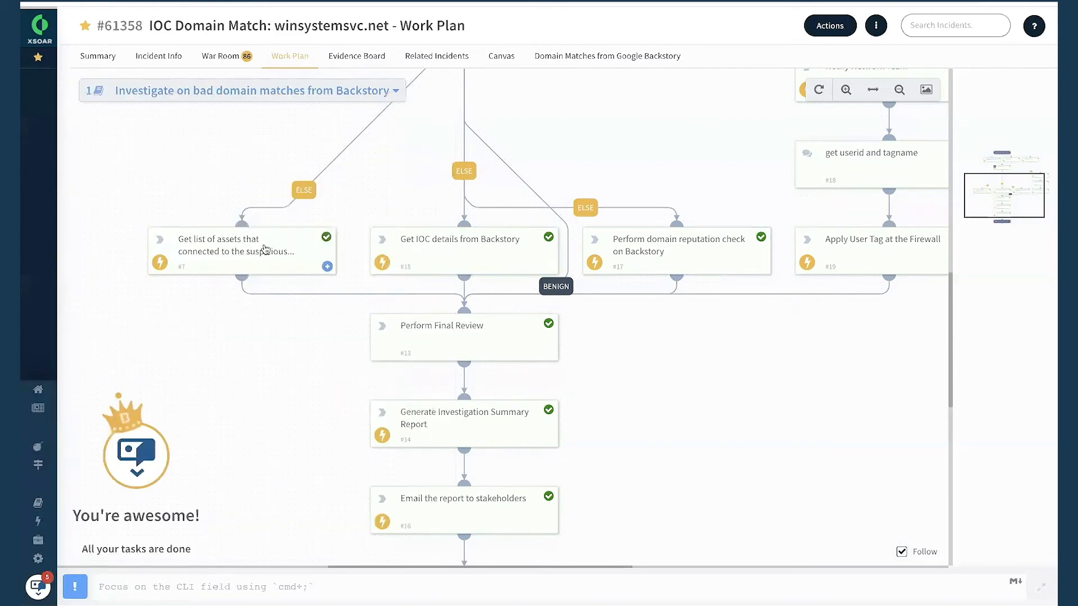
# Examine the results of the task listing assets that connected to the suspicious domain.
pyautogui.click(265, 249)
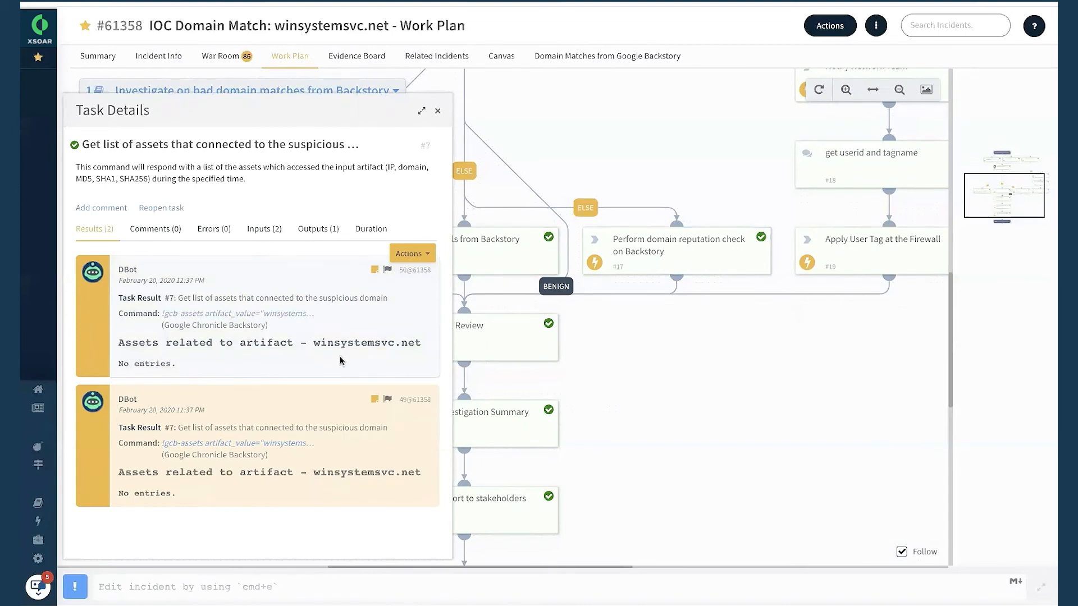
pyautogui.moveTo(313, 342); pyautogui.dragTo(429, 344)
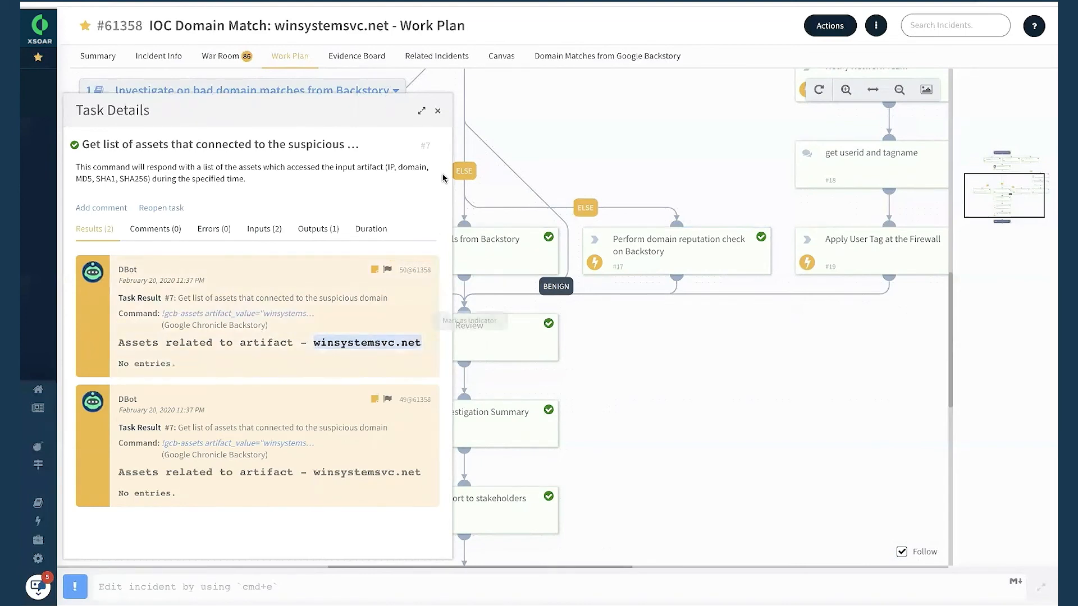
pyautogui.click(437, 110)
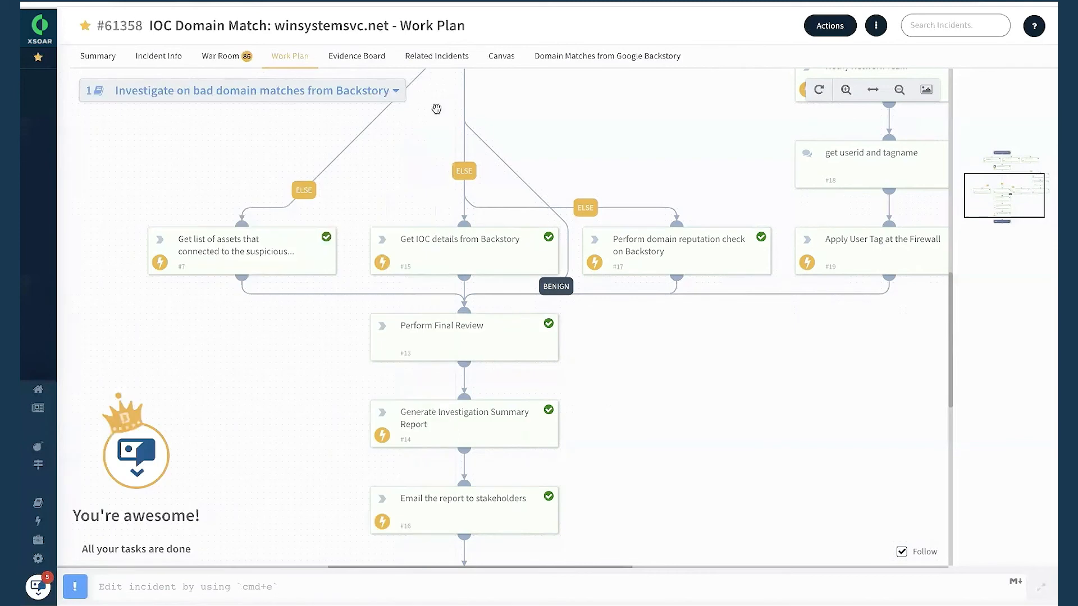
pyautogui.click(267, 259)
pyautogui.click(438, 110)
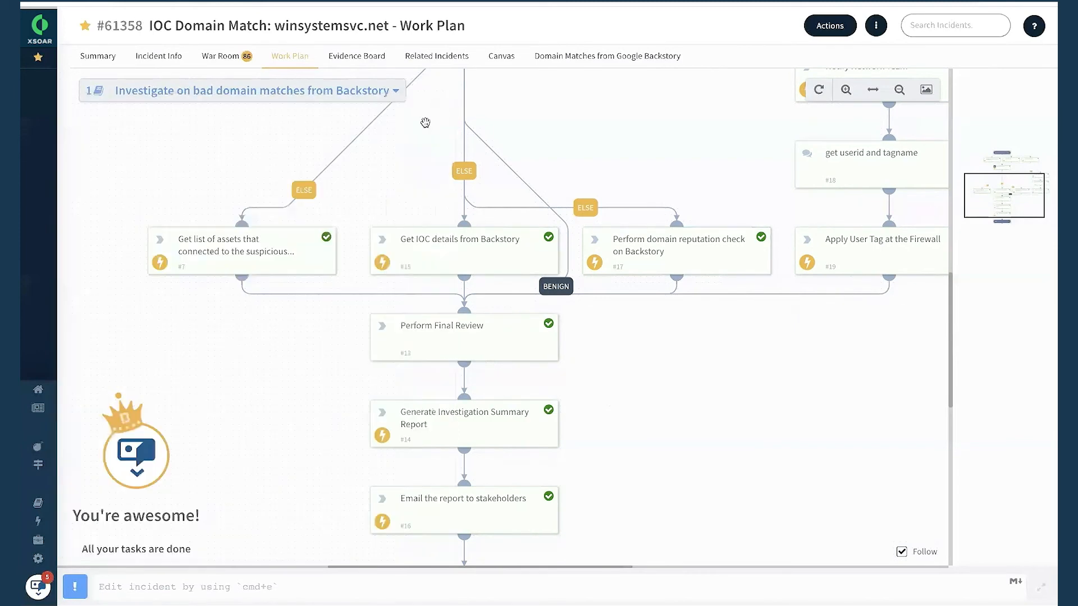
# Examine the results of the Perform Final Review and Generate Investigation Summary Report tasks.
pyautogui.scroll(-1, 280, 362)
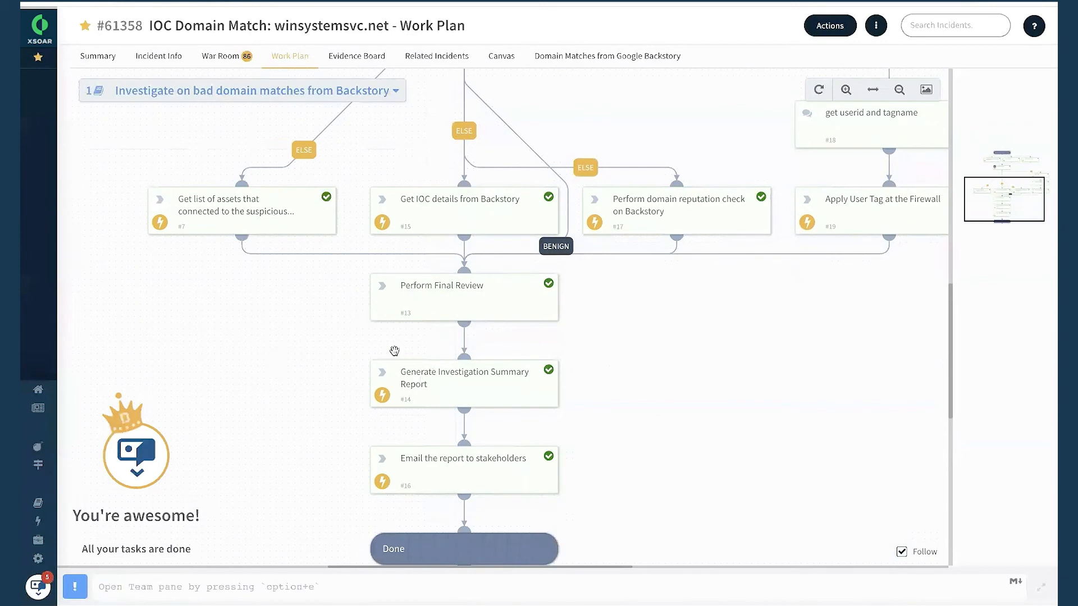
pyautogui.click(459, 312)
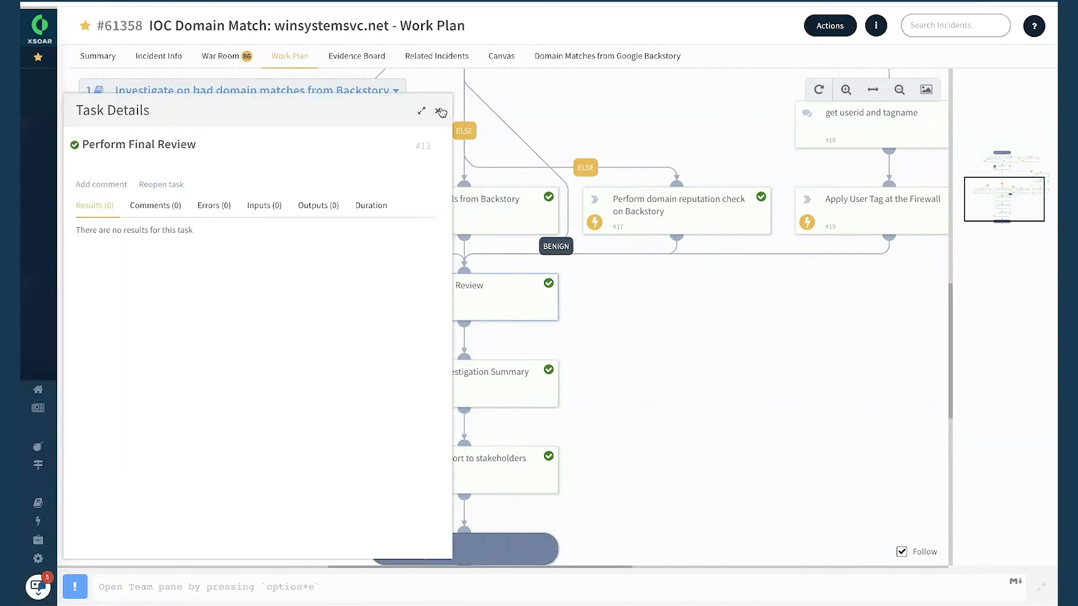
pyautogui.click(441, 112)
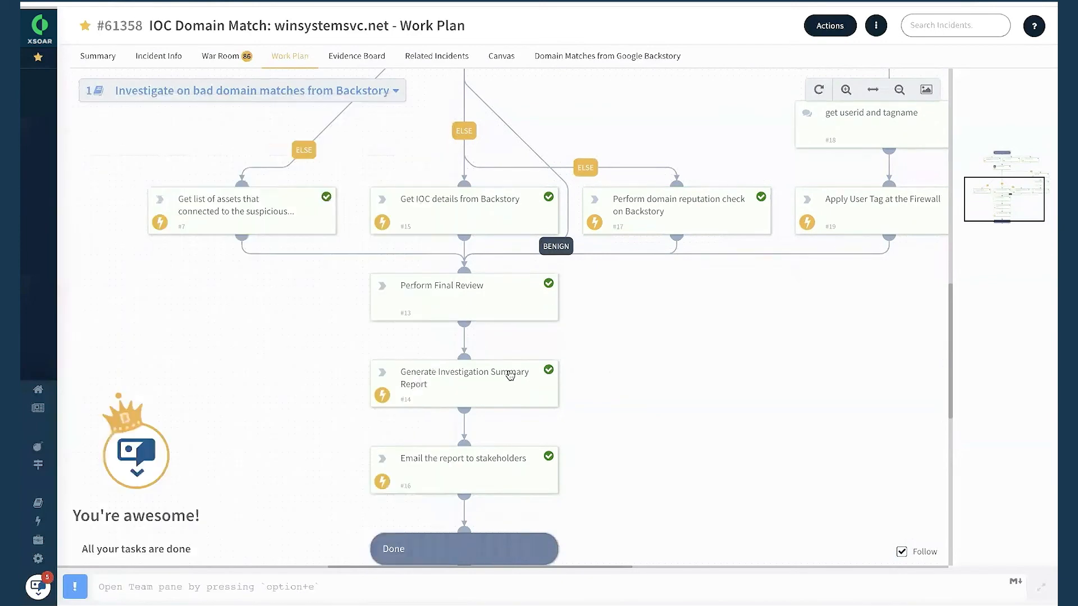
pyautogui.click(475, 386)
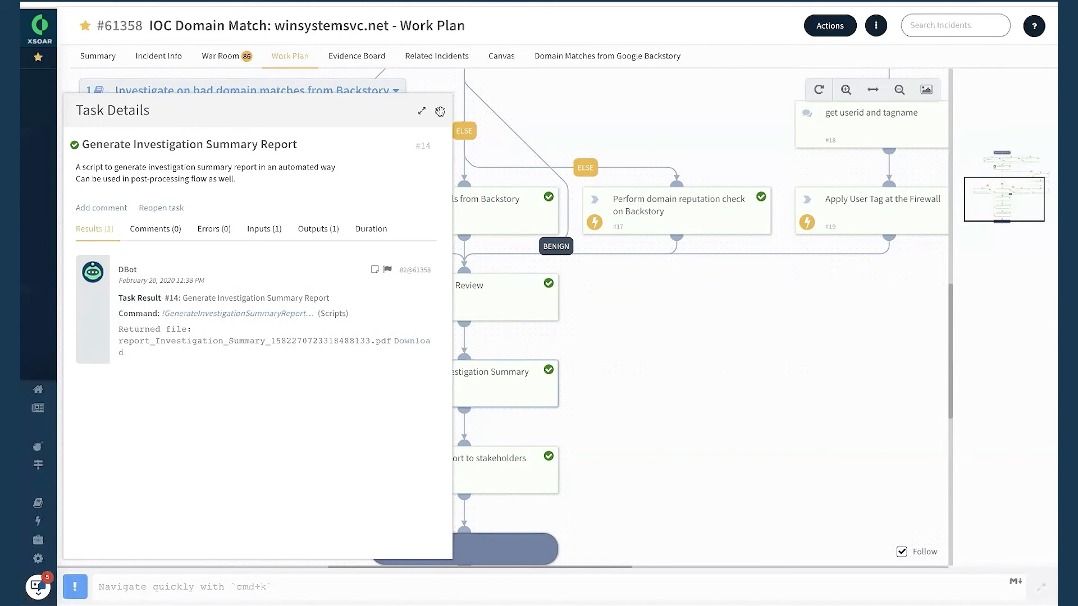
pyautogui.click(439, 112)
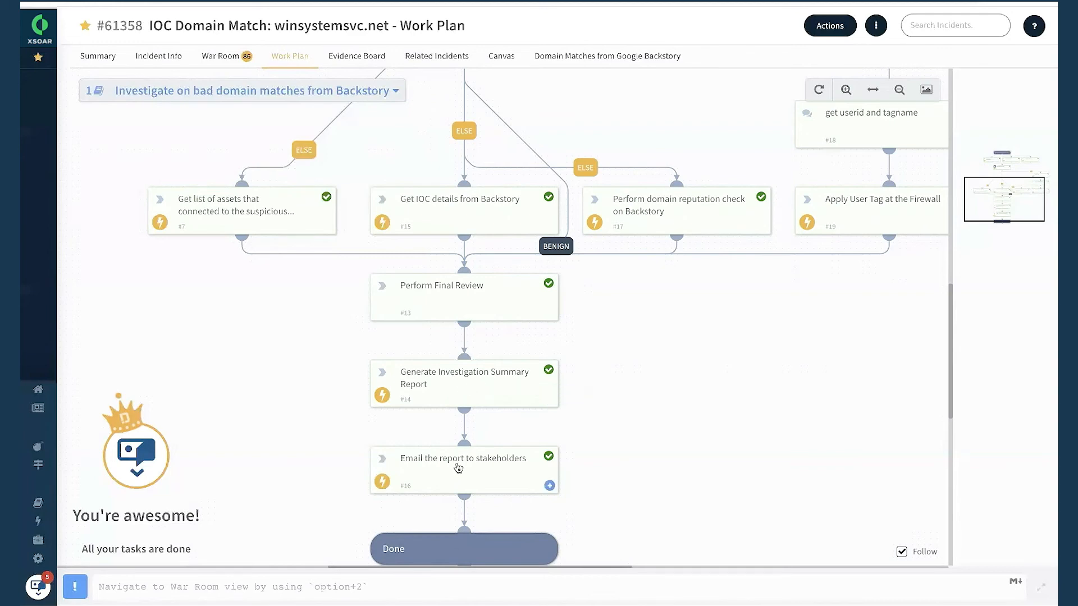
# Trace the playbook's overall flow from its trigger through the benign check to the network team and Backstory branches.
pyautogui.scroll(-1, 458, 468)
pyautogui.scroll(5, 458, 466)
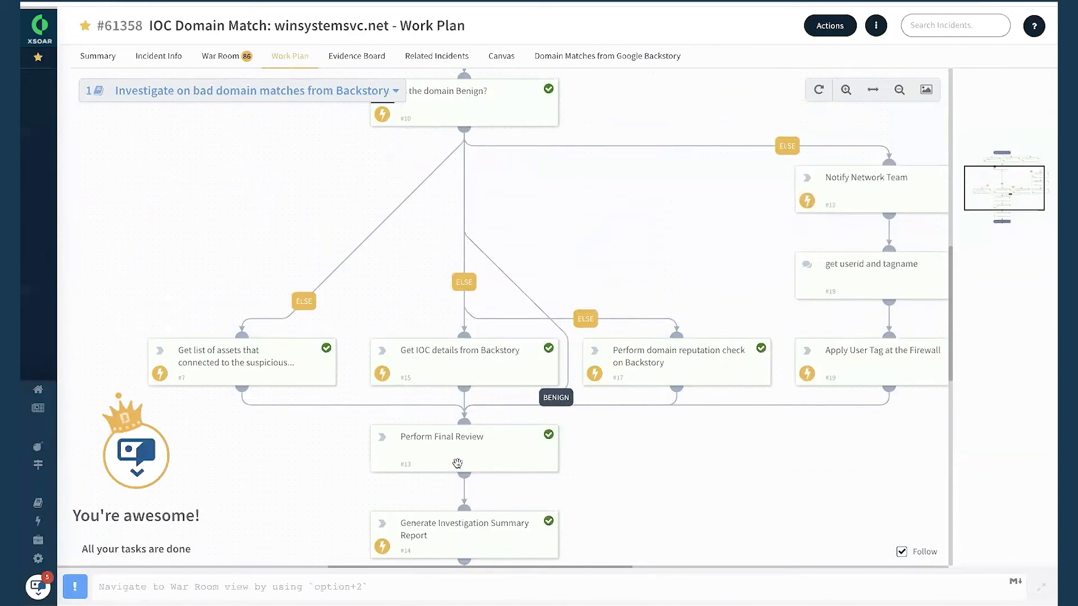
pyautogui.scroll(-2, 457, 463)
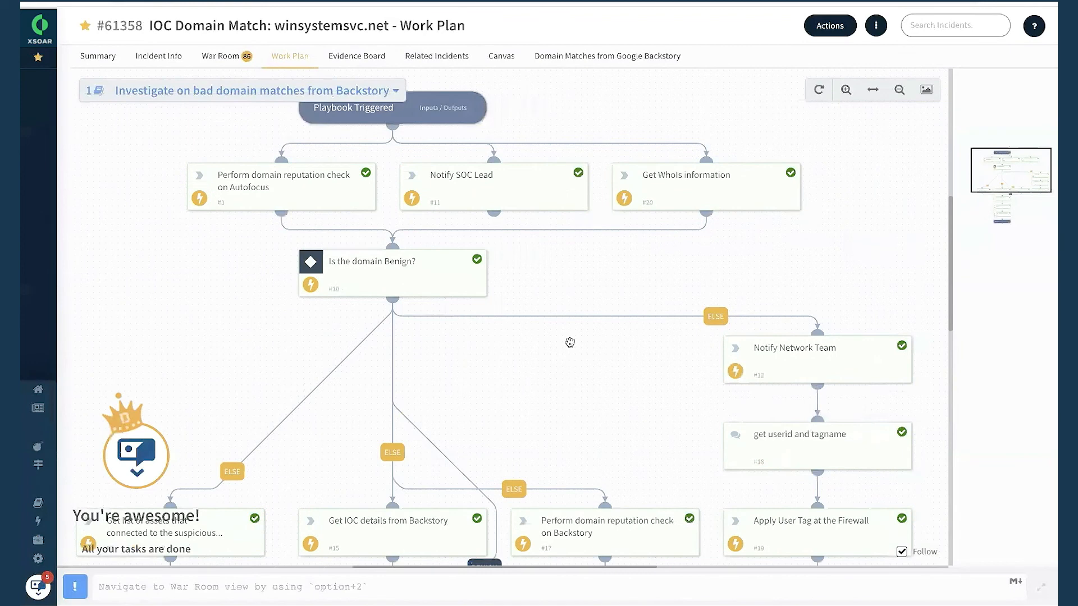
pyautogui.click(899, 90)
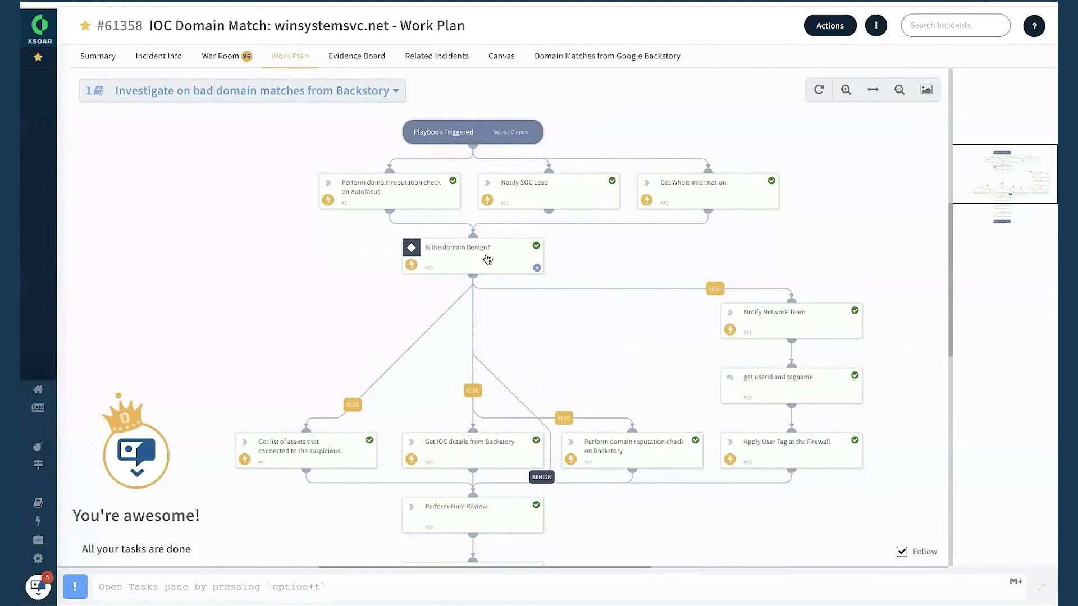
pyautogui.scroll(-3, 544, 342)
pyautogui.hscroll(2, 690, 262)
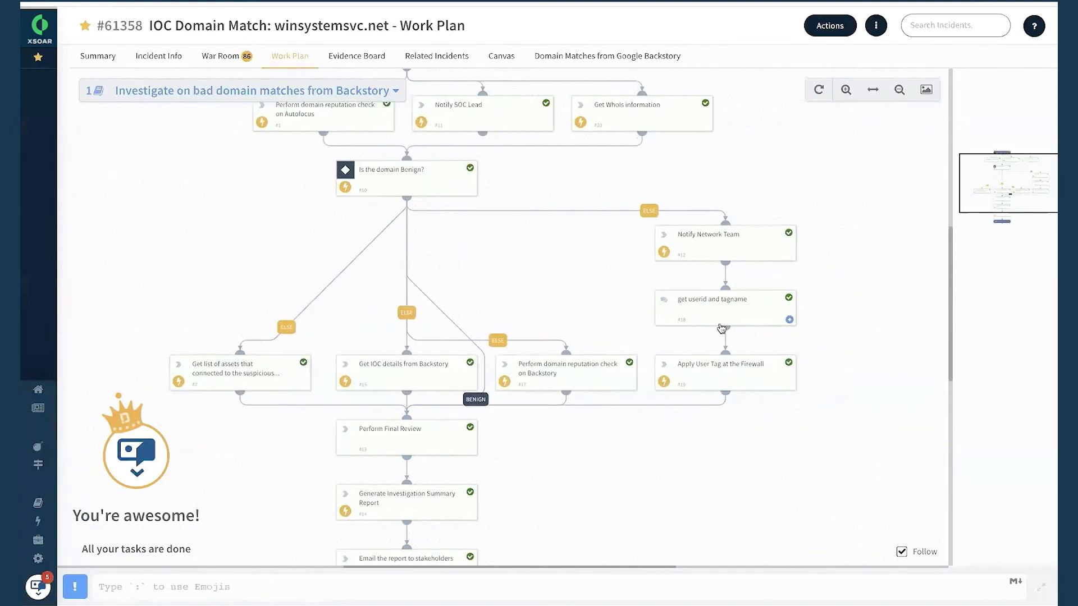
pyautogui.hscroll(-2, 712, 384)
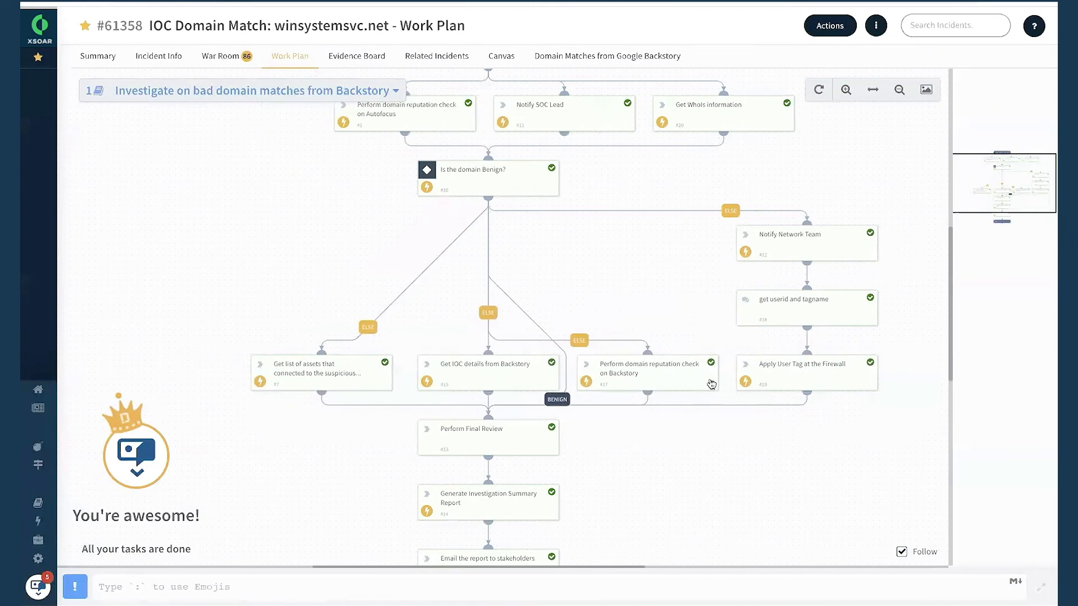
pyautogui.hscroll(-1, 711, 384)
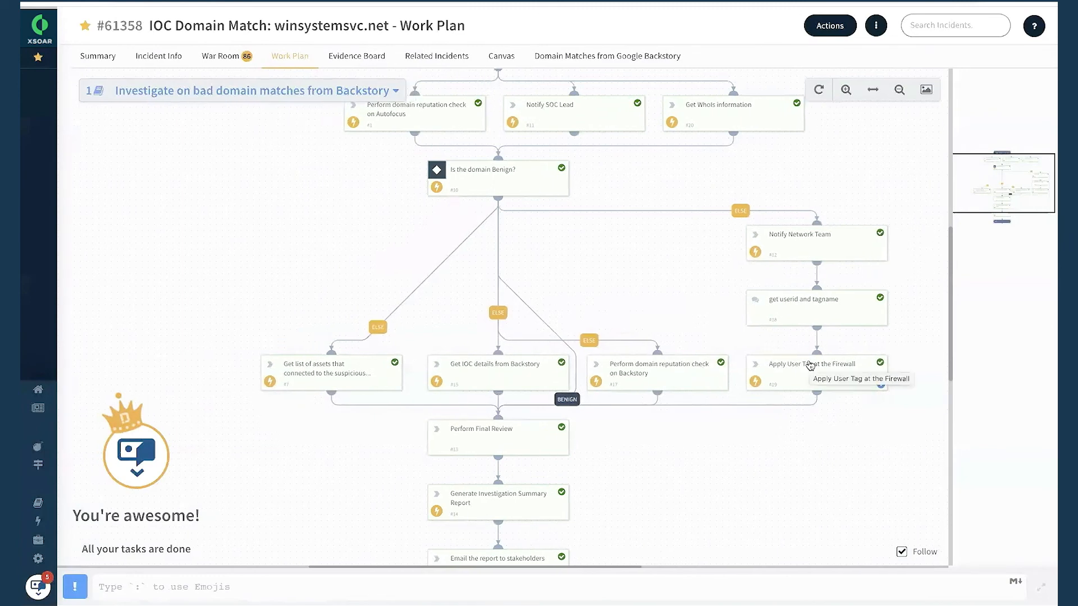
pyautogui.hscroll(3, 780, 348)
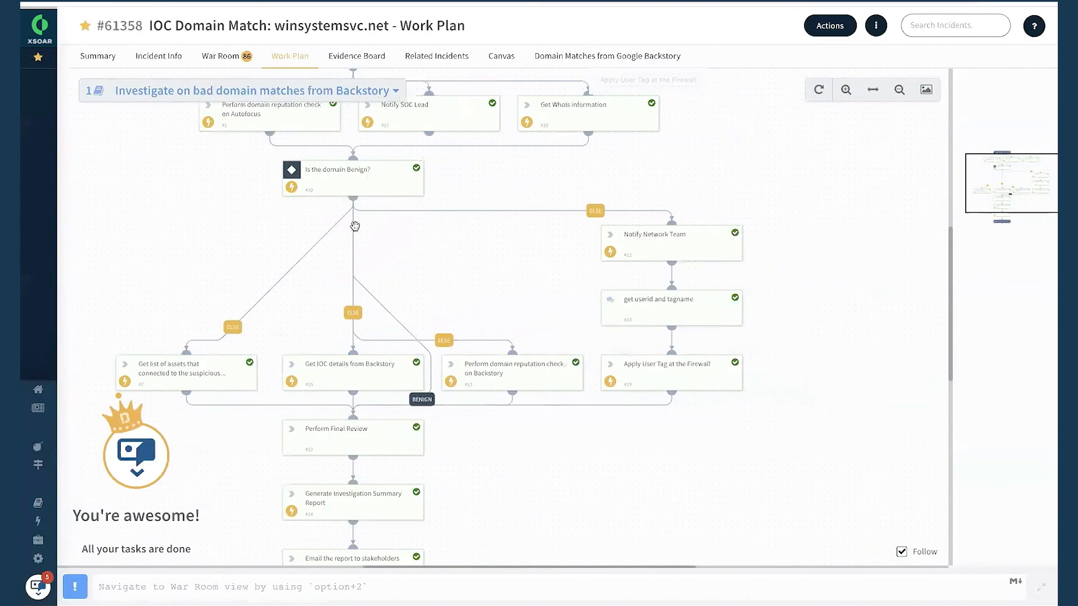
# Recheck the asset list task's results in the zoomed-out playbook.
pyautogui.hscroll(-3, 702, 365)
pyautogui.scroll(-2, 702, 365)
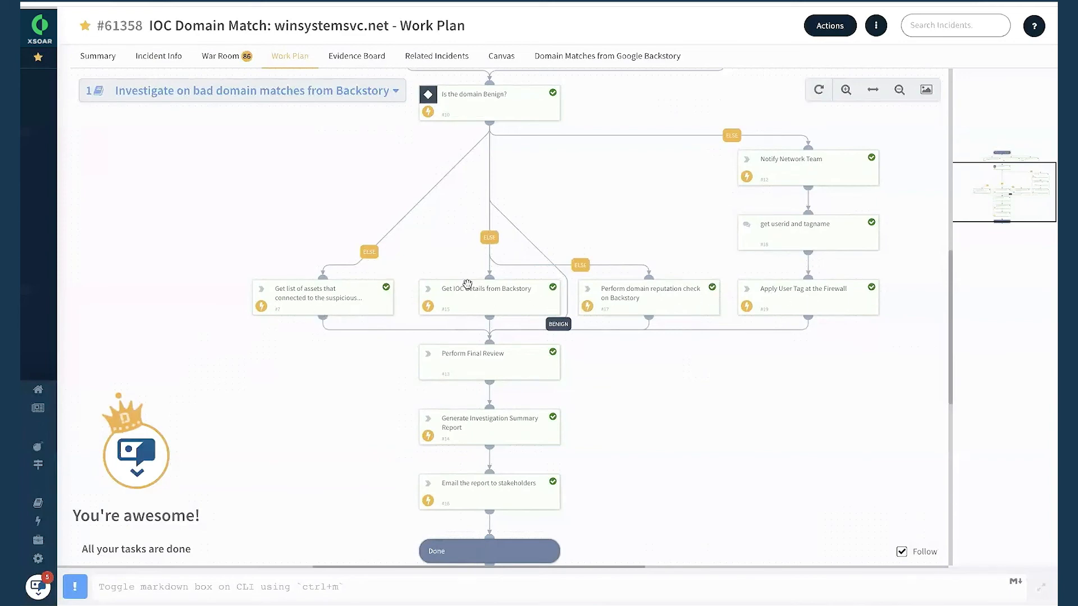
pyautogui.click(318, 303)
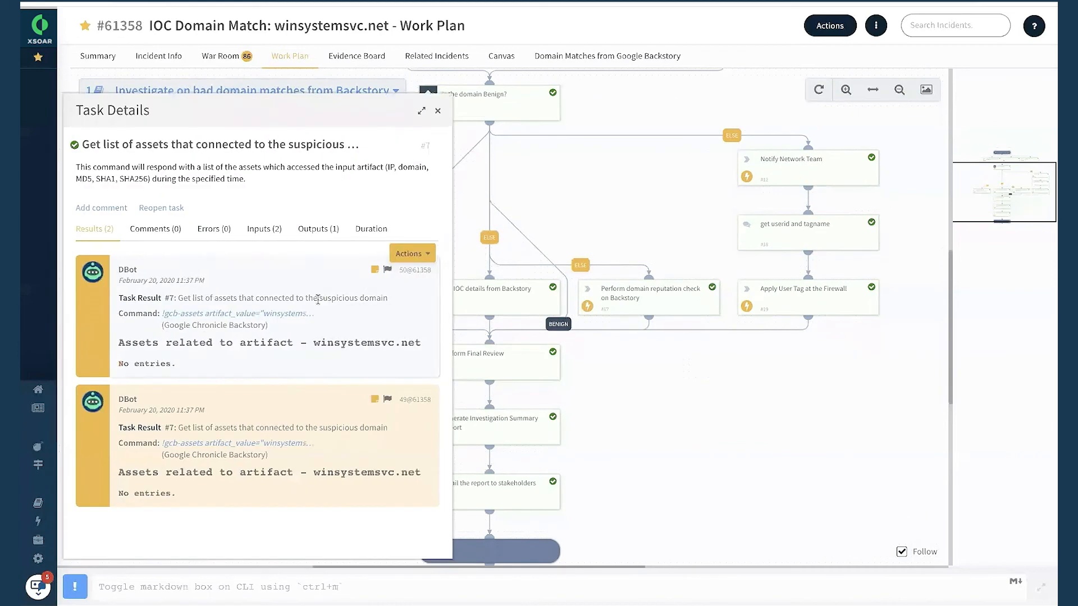
pyautogui.click(437, 113)
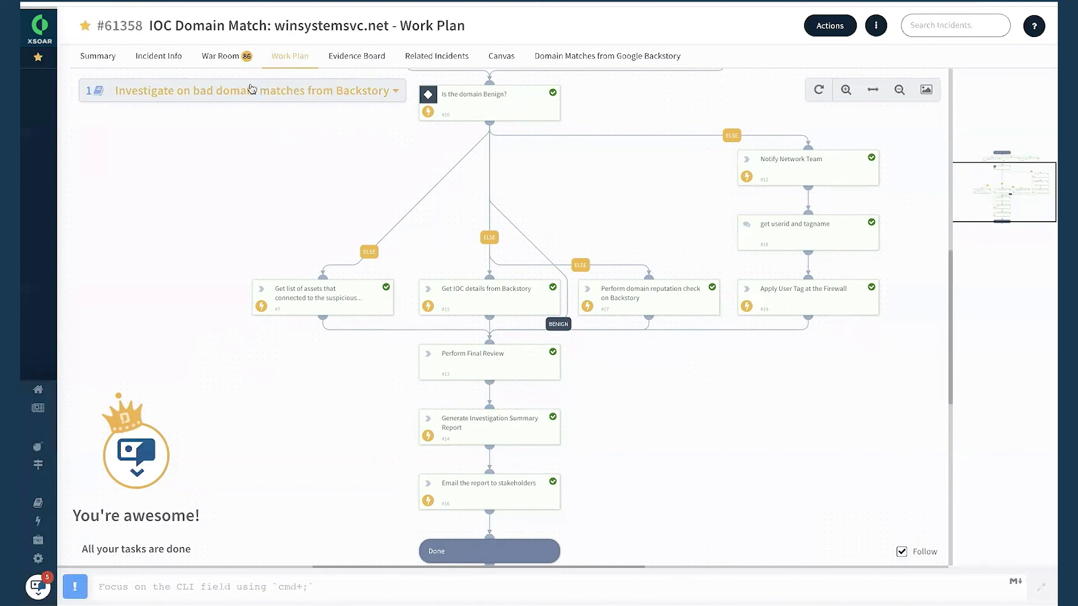
# In the incident's War Room, find the AutoFocus domain reputation entry and examine the actions and tags available for it and the filter options.
pyautogui.click(233, 59)
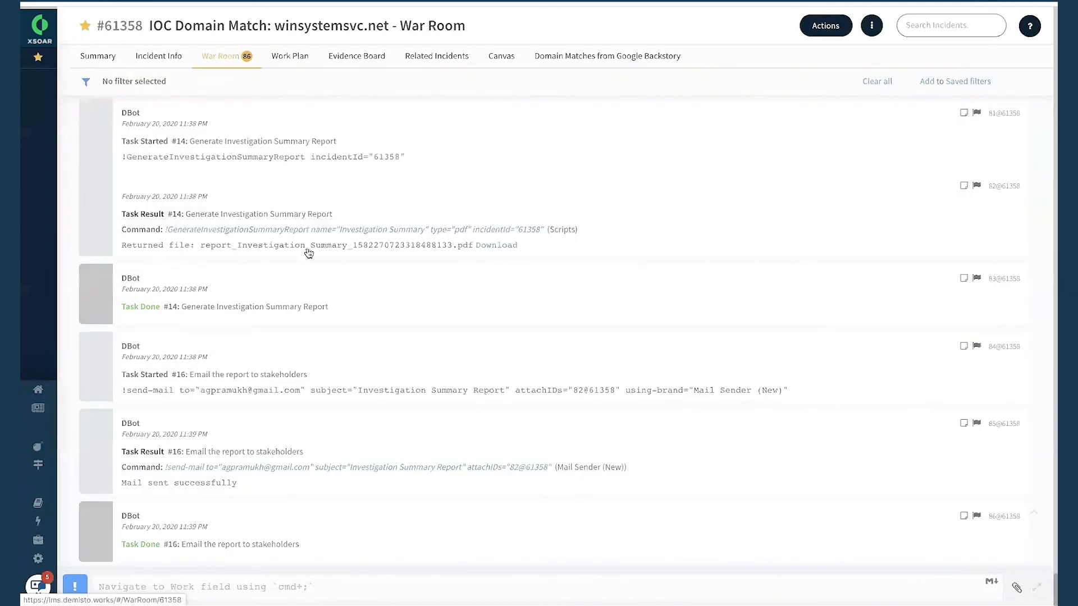
pyautogui.moveTo(1055, 589); pyautogui.dragTo(1050, 212)
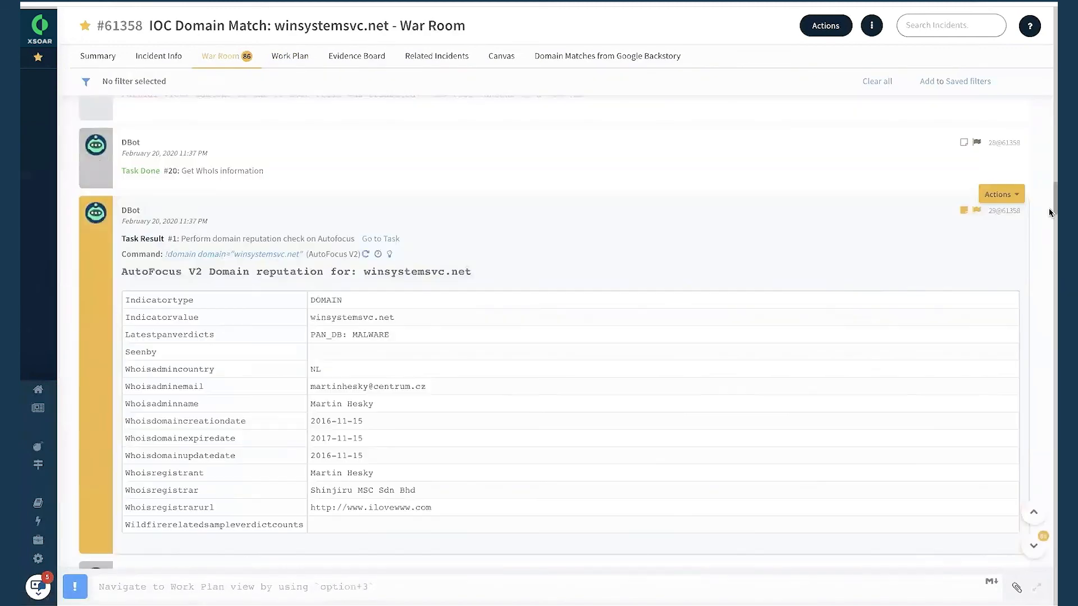
pyautogui.click(1002, 195)
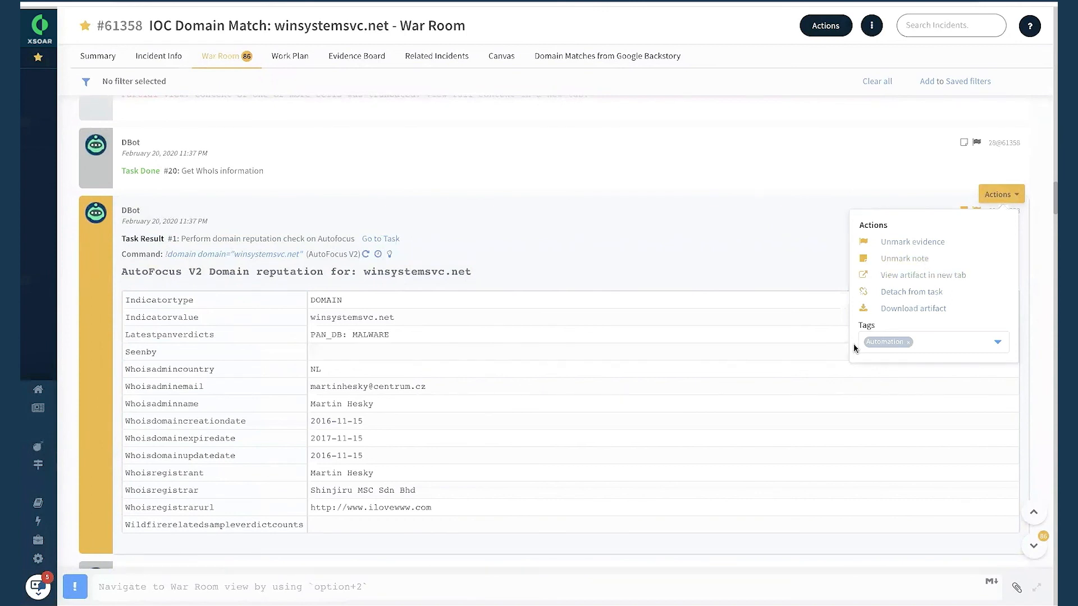
pyautogui.click(86, 81)
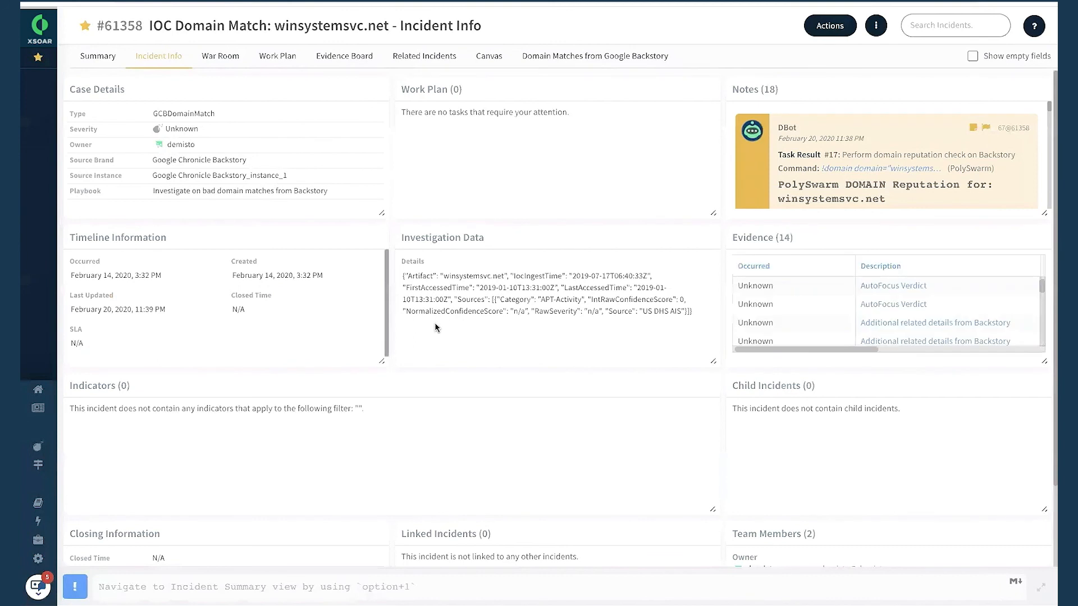
# Look through the incident's Incident Info, Summary and Related Incidents views.
pyautogui.scroll(-1, 590, 463)
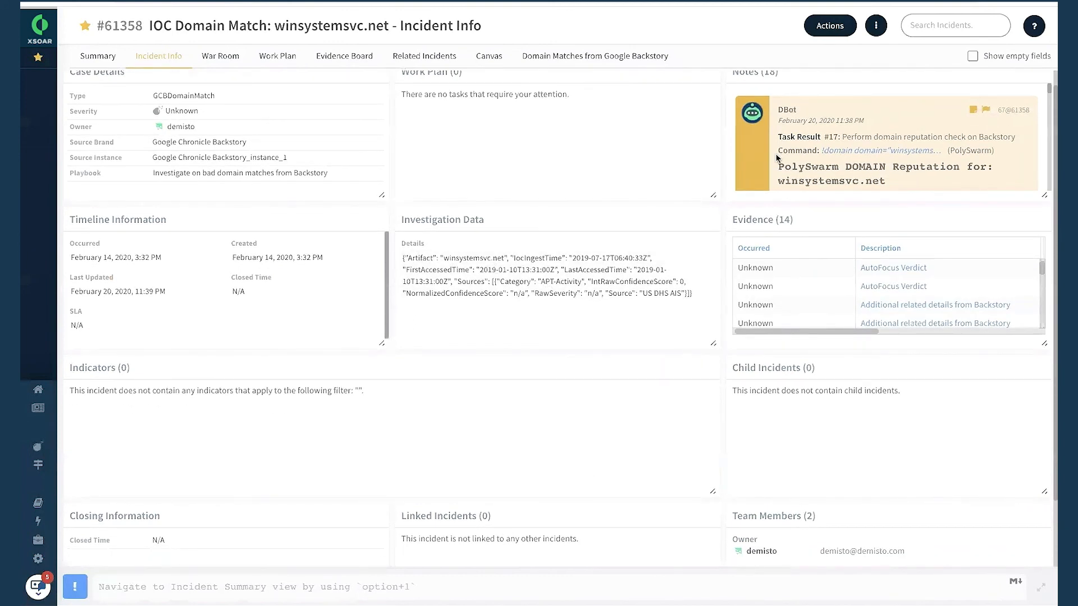
pyautogui.scroll(1, 778, 159)
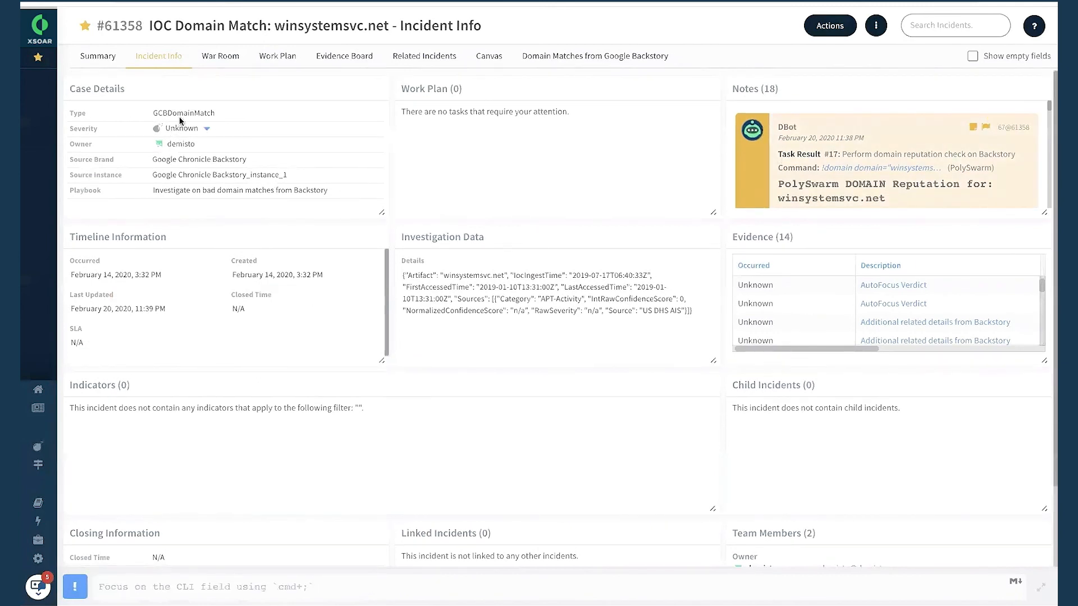
pyautogui.click(98, 55)
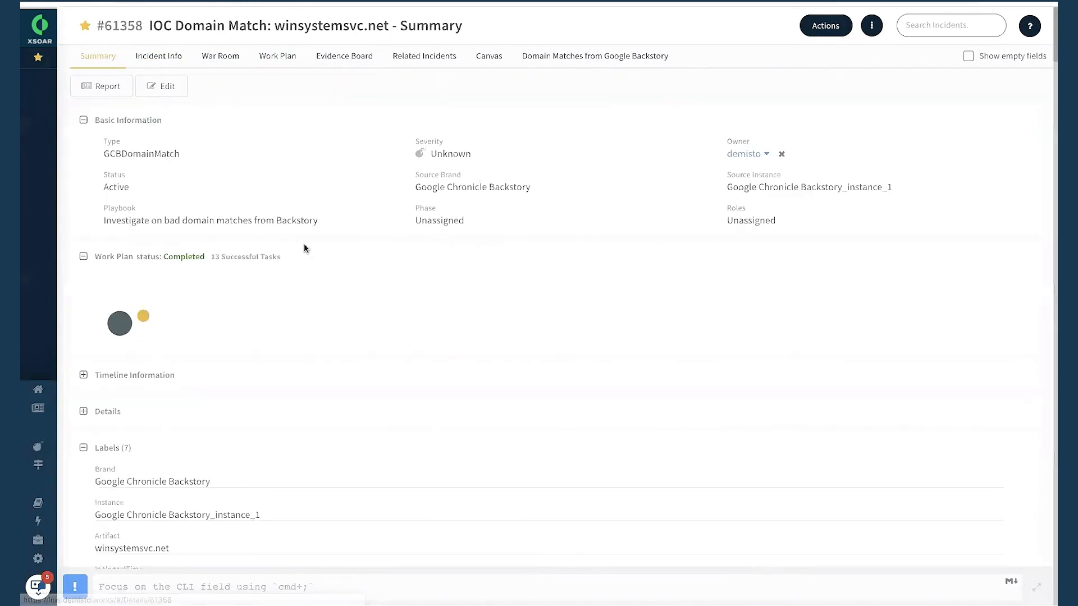
pyautogui.click(437, 56)
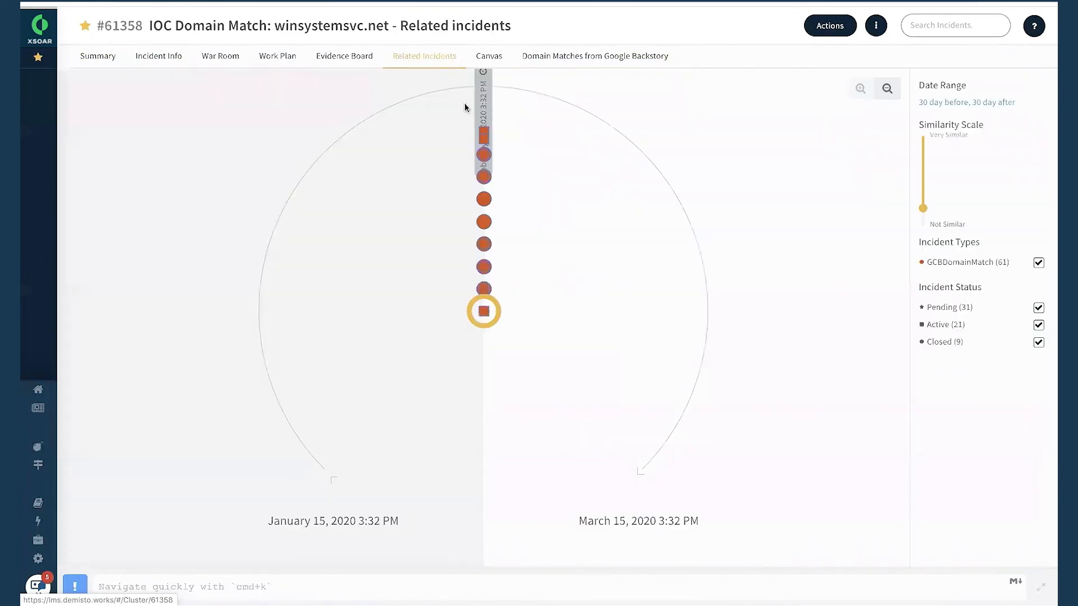
# Examine the similarities and pairing options between incident #61358 and related incidents #61356 and #61367.
pyautogui.click(484, 222)
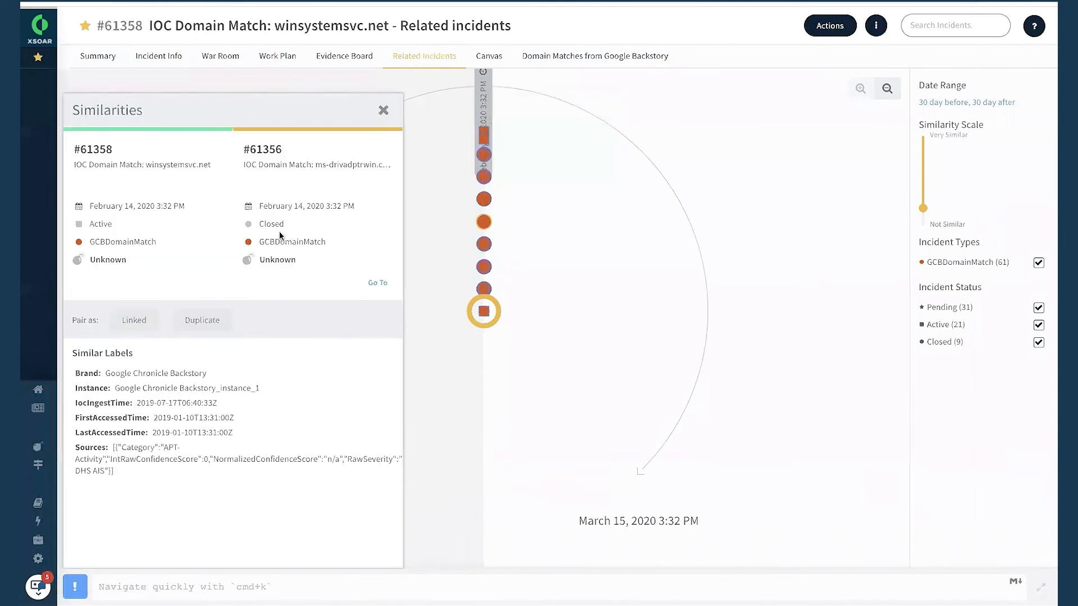
pyautogui.click(384, 110)
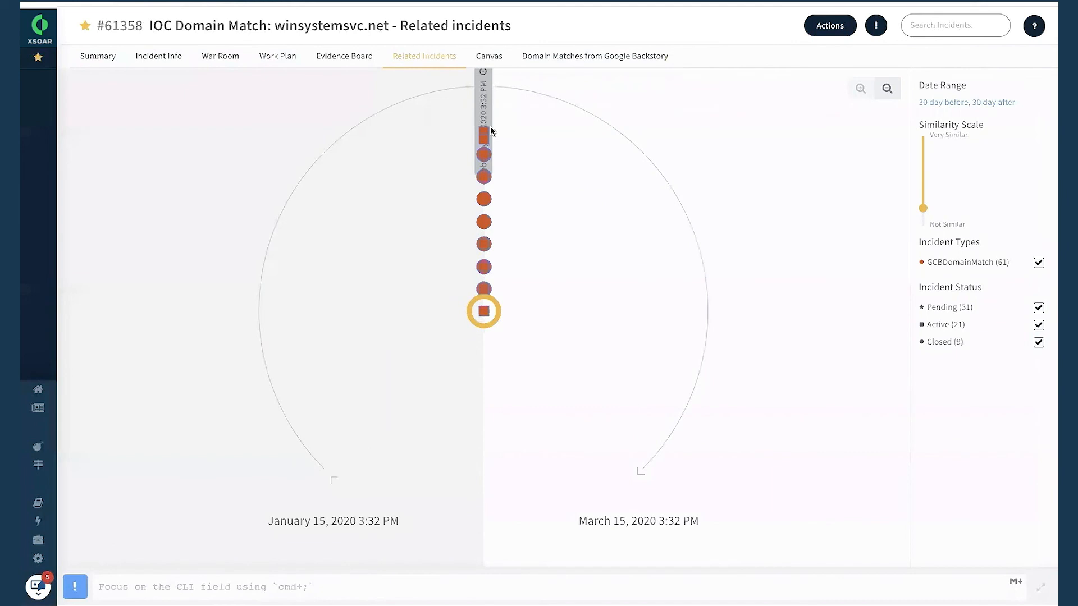
pyautogui.click(485, 140)
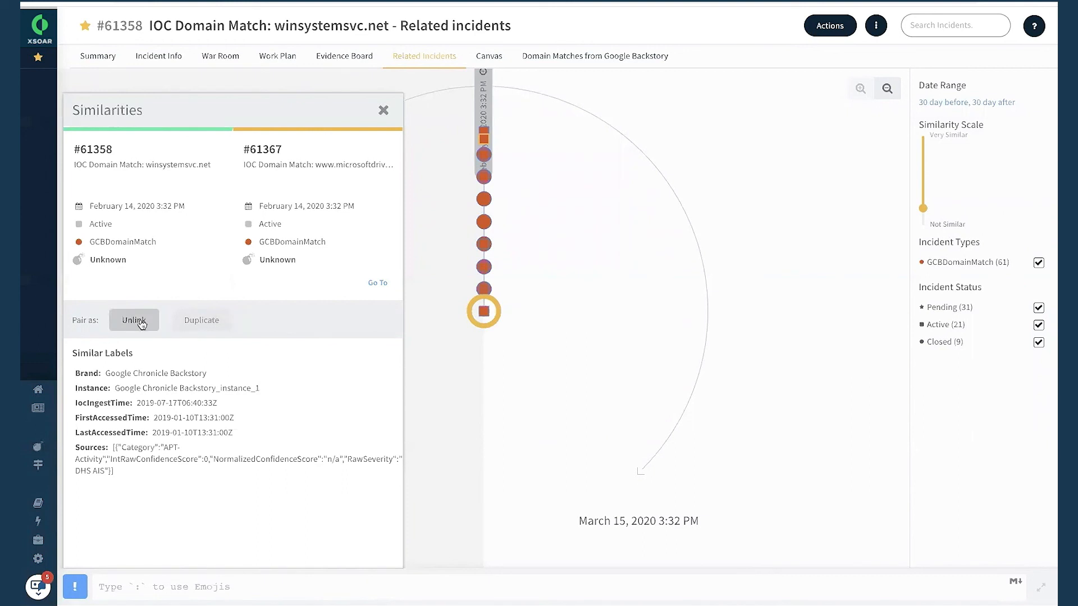
pyautogui.click(384, 110)
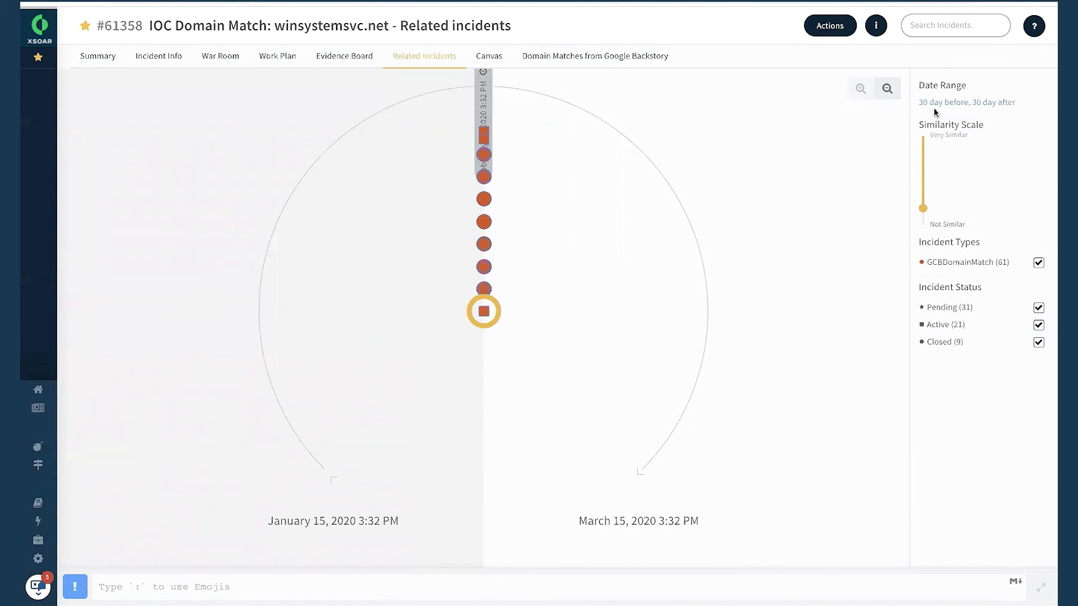
# Check the date range setting for the related incidents and view the incident's exploration canvas.
pyautogui.click(949, 102)
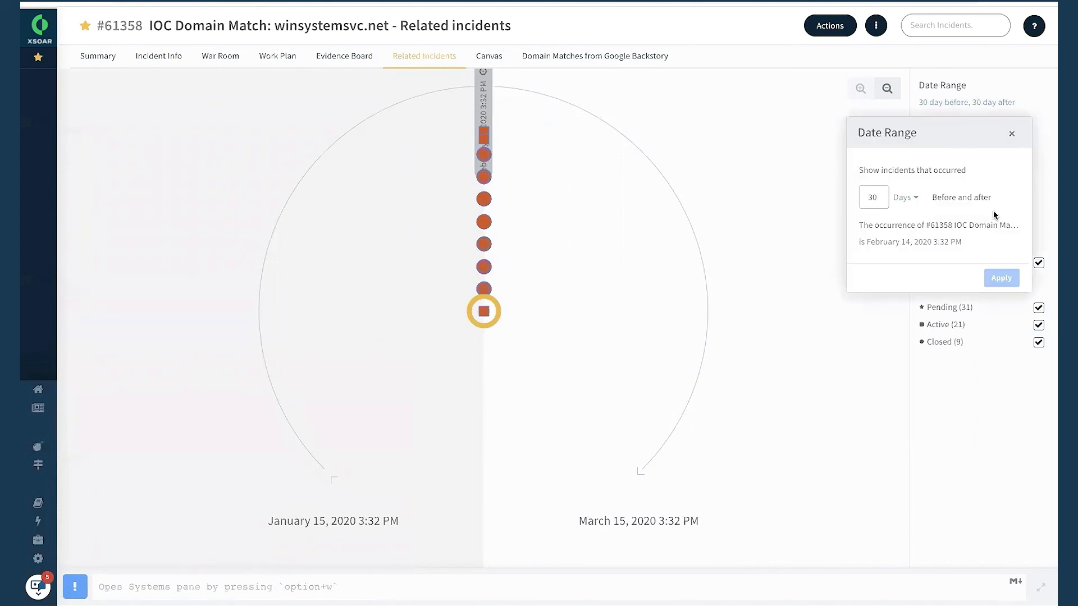
pyautogui.click(1015, 132)
pyautogui.click(499, 63)
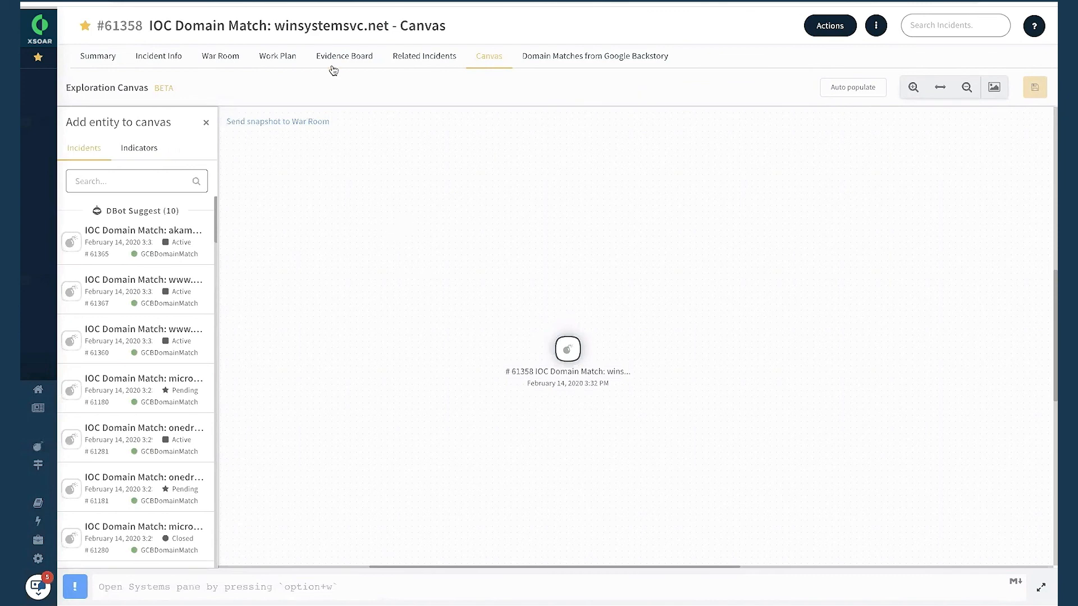
# Export the playbook diagram from the incident's Work Plan as a PNG image to the Desktop.
pyautogui.click(271, 57)
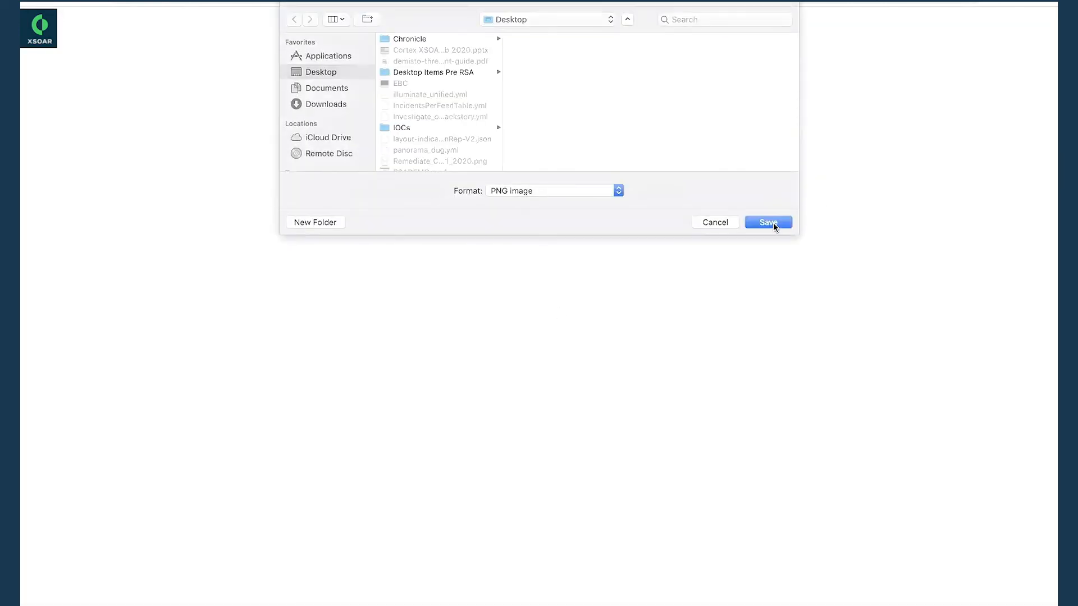
pyautogui.click(770, 223)
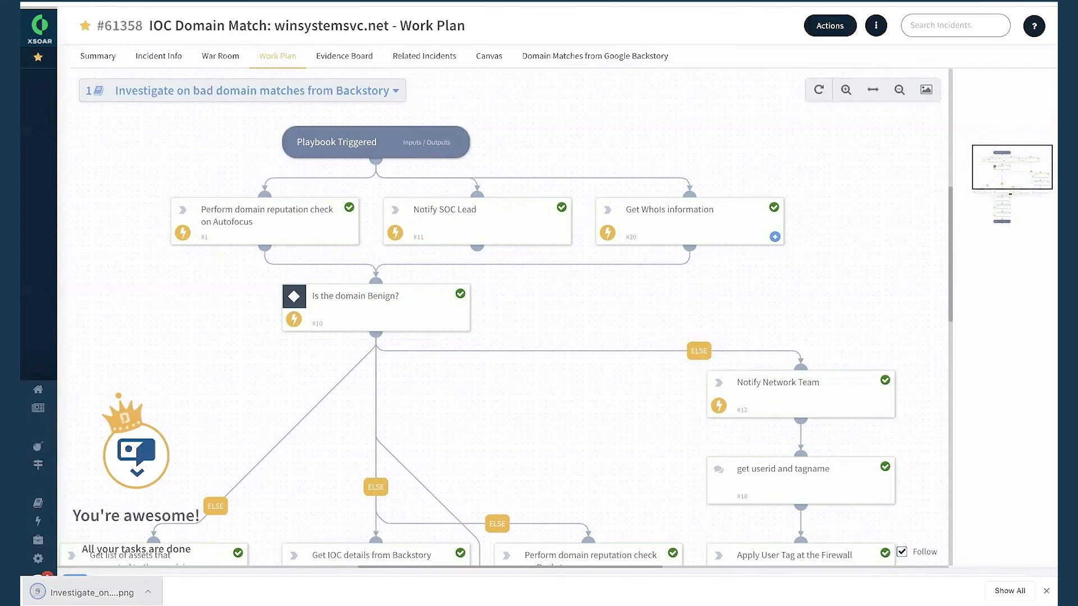